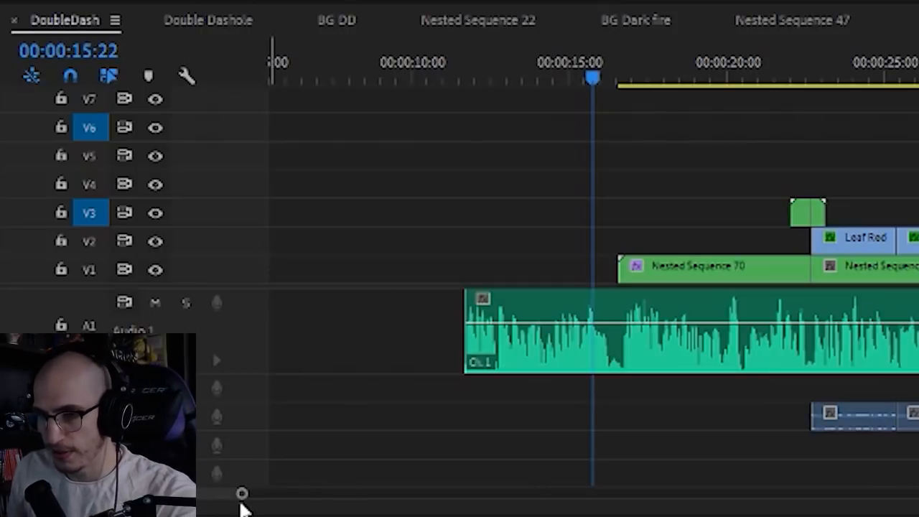
Open Nested Sequence 70 from the DoubleDash timeline and hide the Lone_GameCube.png layer on track V6
left_click_drag(242, 493, 917, 492)
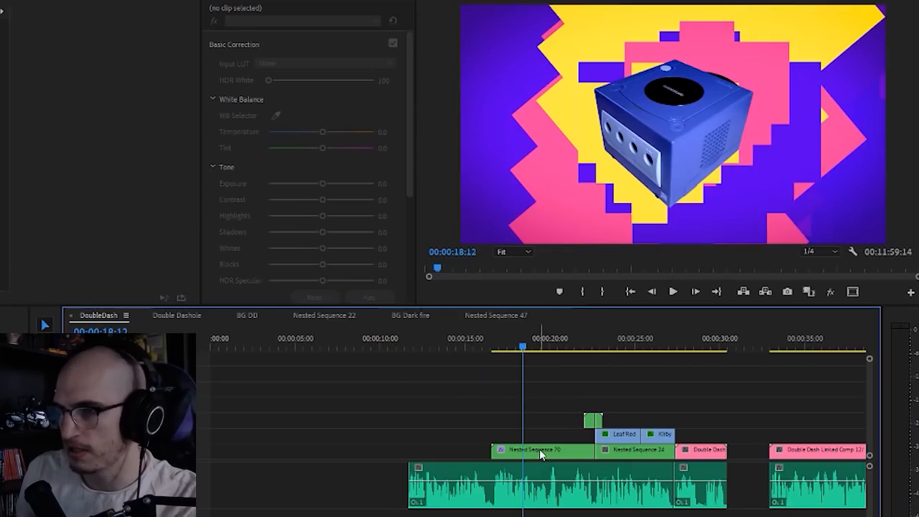
double_click(539, 452)
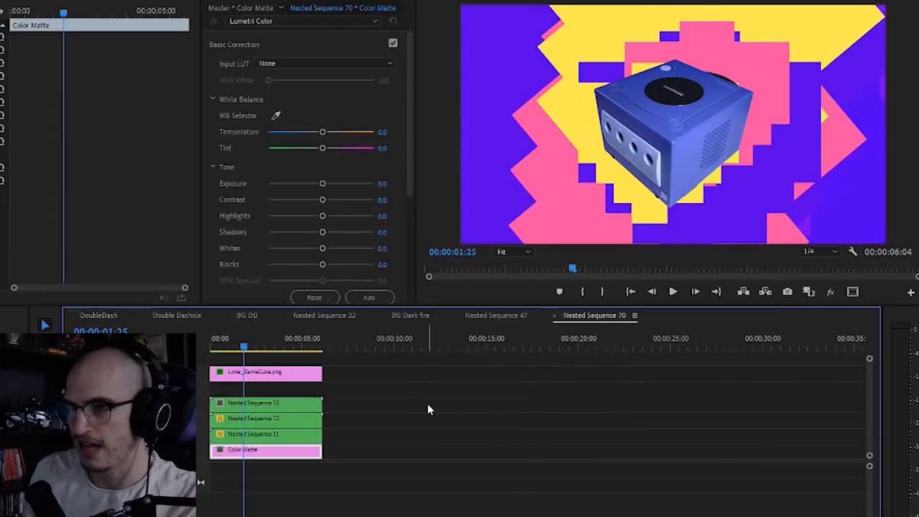
left_click(428, 405)
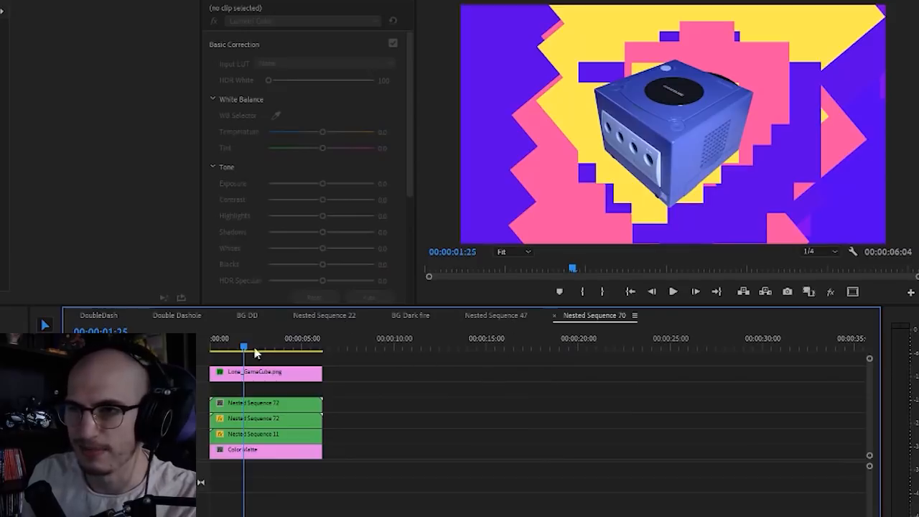
left_click(222, 345)
left_click(148, 374)
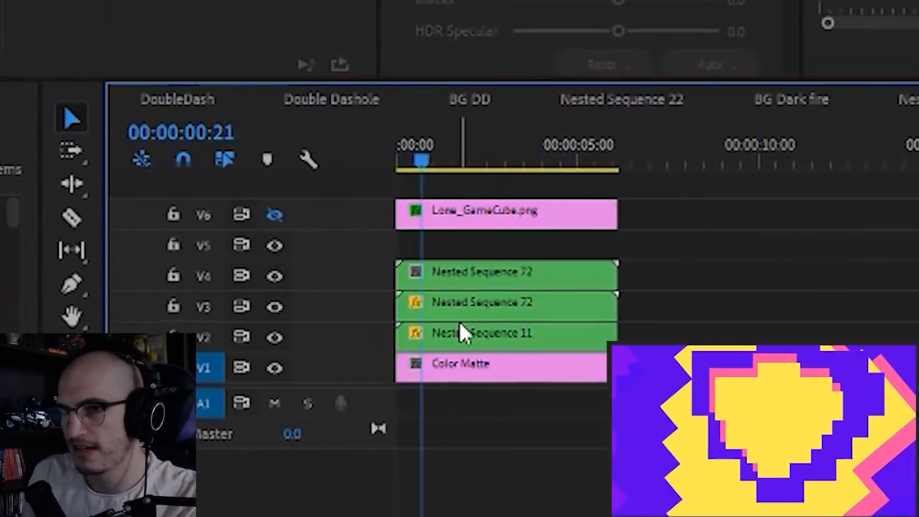
Examine the stacked background layers in Nested Sequence 70, look inside Nested Sequence 72, and scrub through the background animation
left_click(460, 332)
left_click(451, 301)
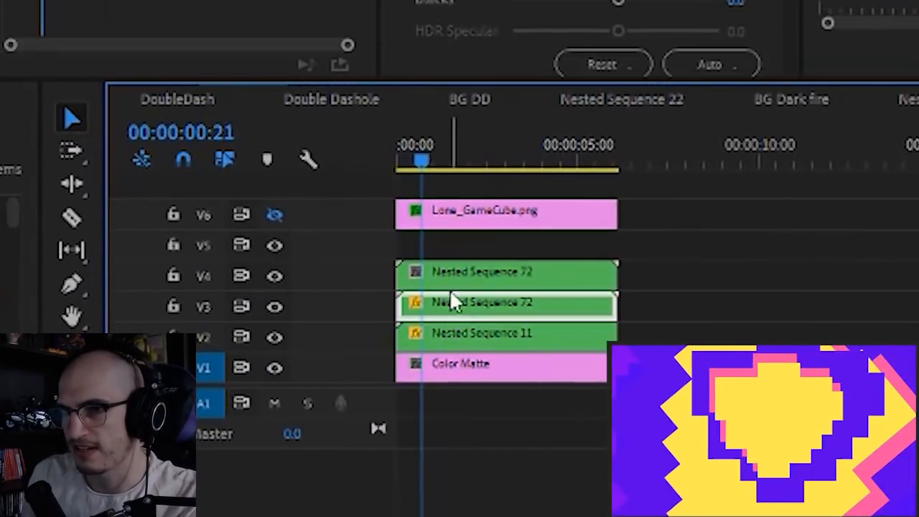
left_click(481, 273)
left_click_drag(506, 273, 867, 293)
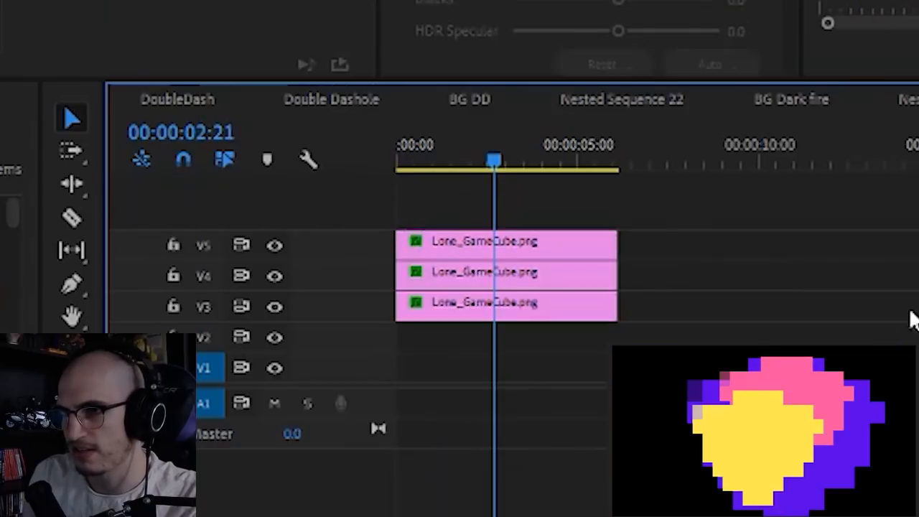
left_click_drag(685, 234, 275, 270)
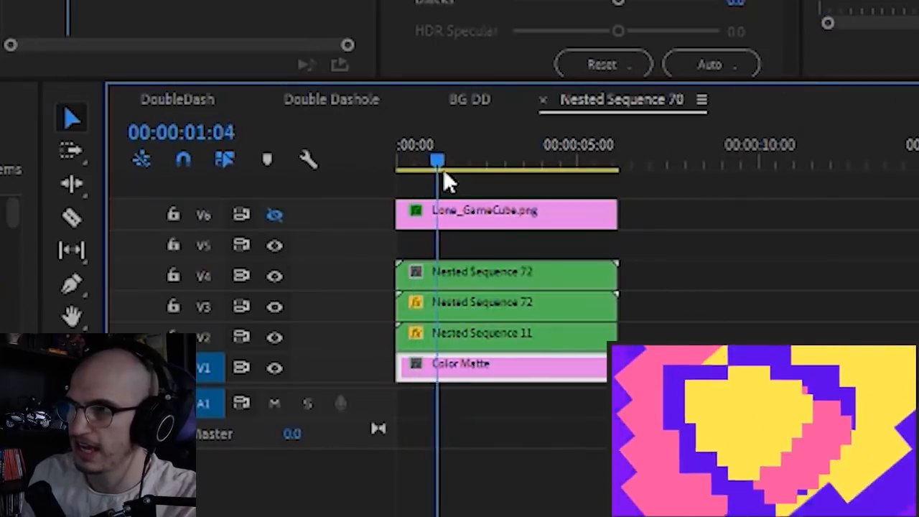
left_click_drag(443, 172, 488, 178)
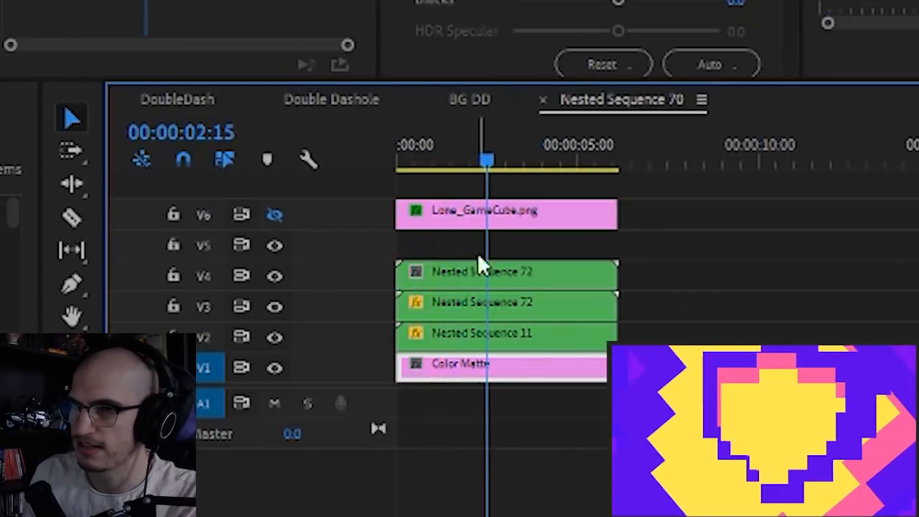
Isolate the Nested Sequence 72 clip on V4 by hiding tracks V1 to V3, and scrub through its motion
left_click(474, 277)
left_click(276, 279)
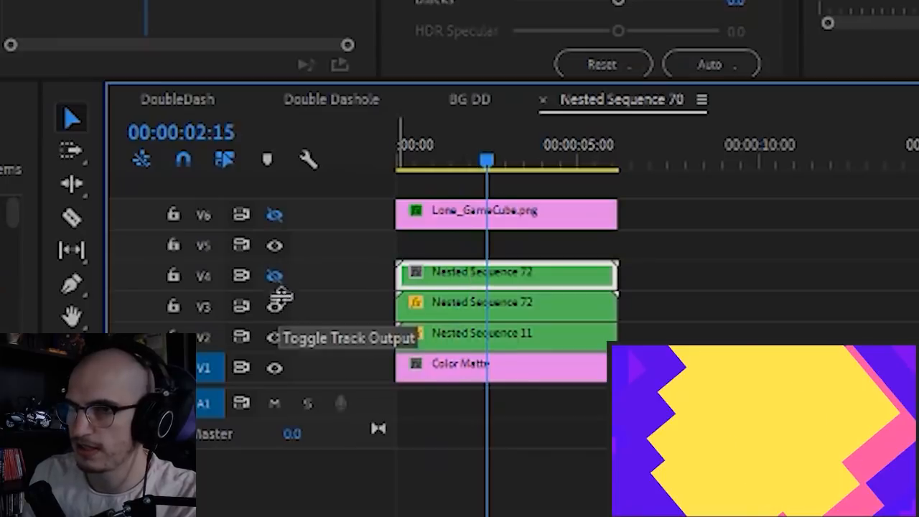
left_click(276, 306)
left_click(277, 336)
left_click(280, 276)
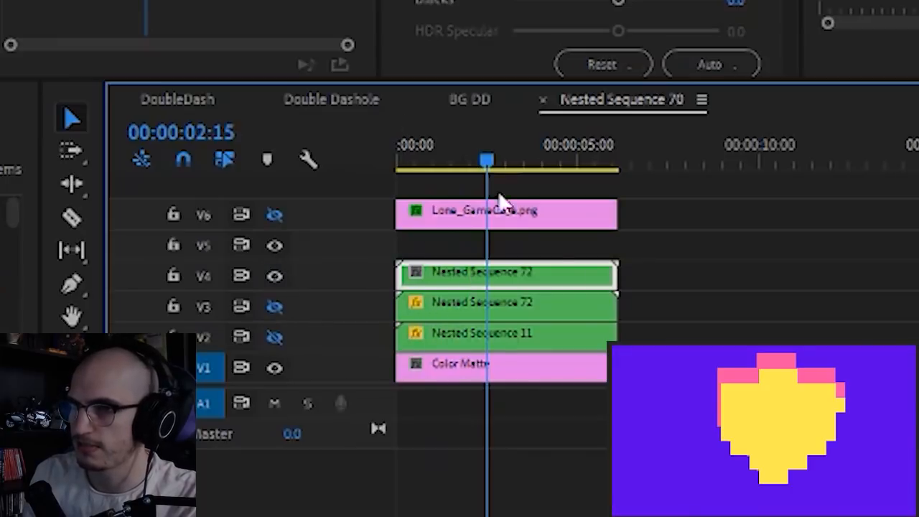
left_click_drag(445, 151, 562, 171)
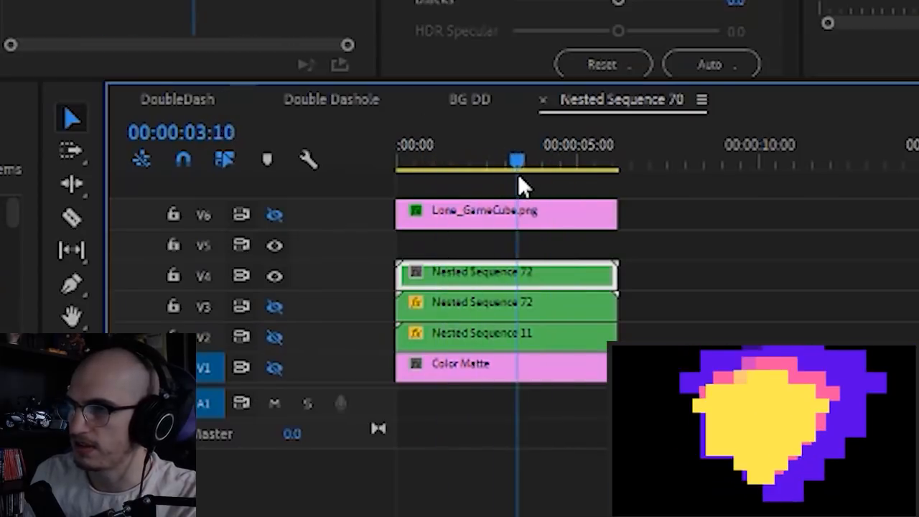
left_click_drag(517, 175, 519, 176)
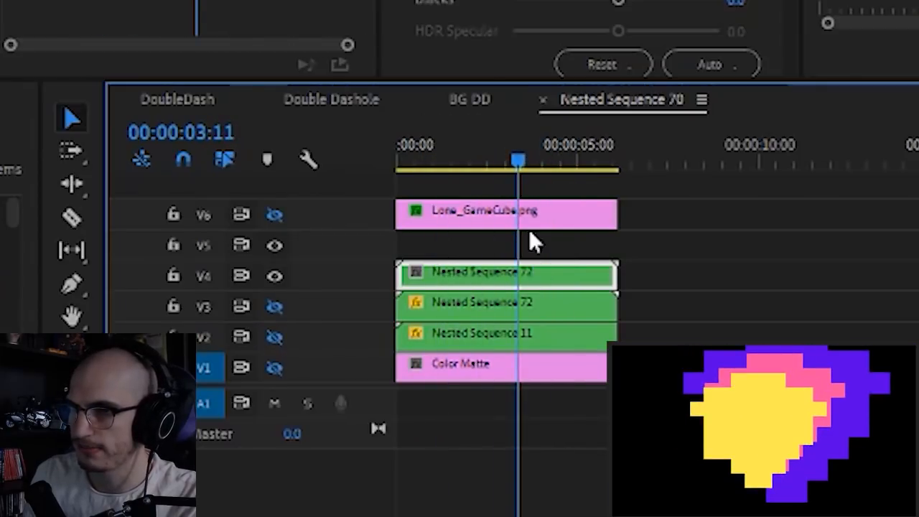
Open Nested Sequence 72 and switch off the Tint and Mosaic effects on its uppermost Lone_GameCube.png clip
double_click(502, 276)
left_click(474, 246)
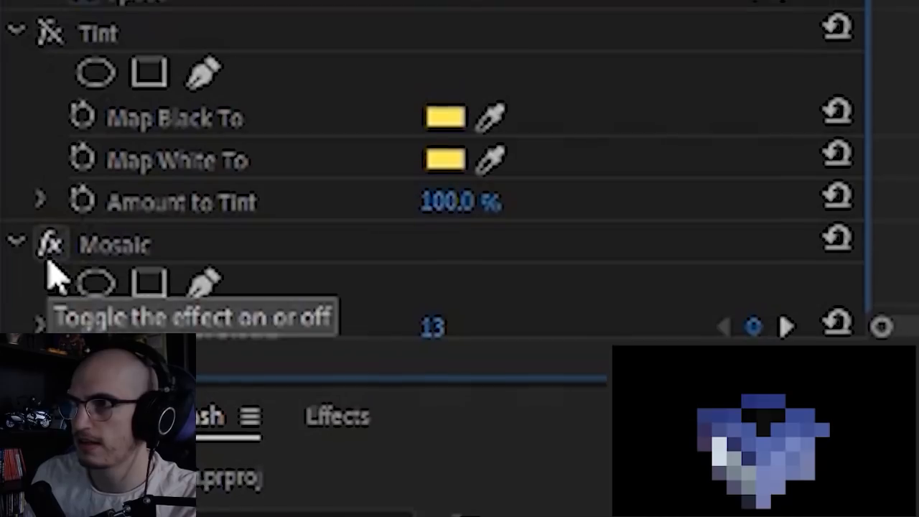
scroll(82, 206, "up", 3)
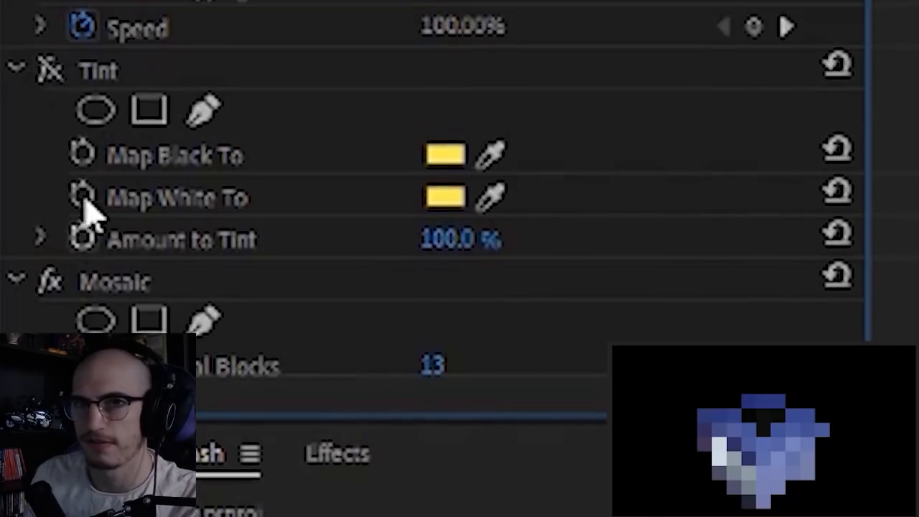
left_click(52, 117)
left_click(50, 114)
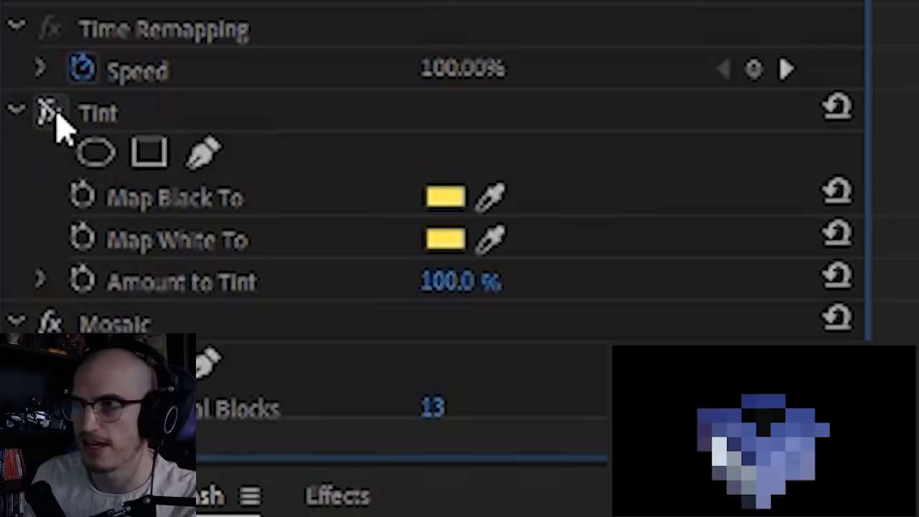
left_click(50, 323)
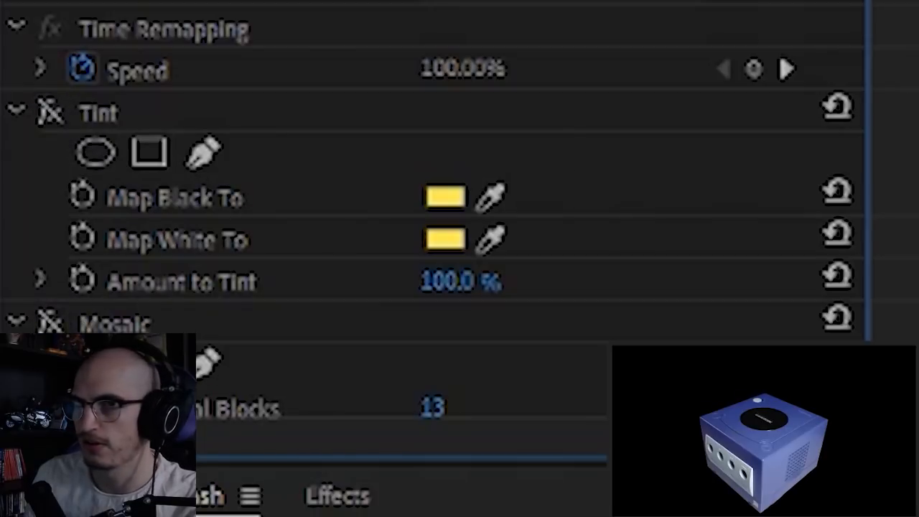
Review the GameCube clip's Mosaic settings and Position and Scale keyframes, and play back its motion without the effects
scroll(431, 186, "down", 3)
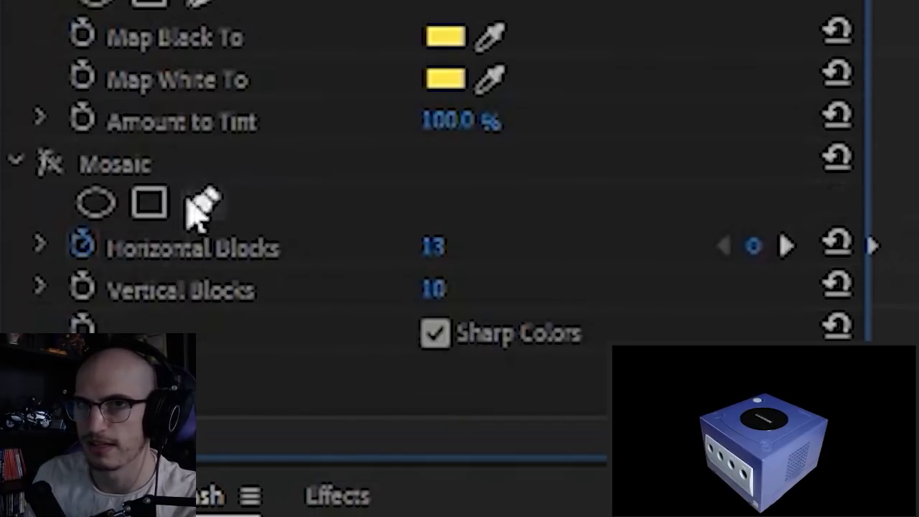
scroll(603, 179, "up", 4)
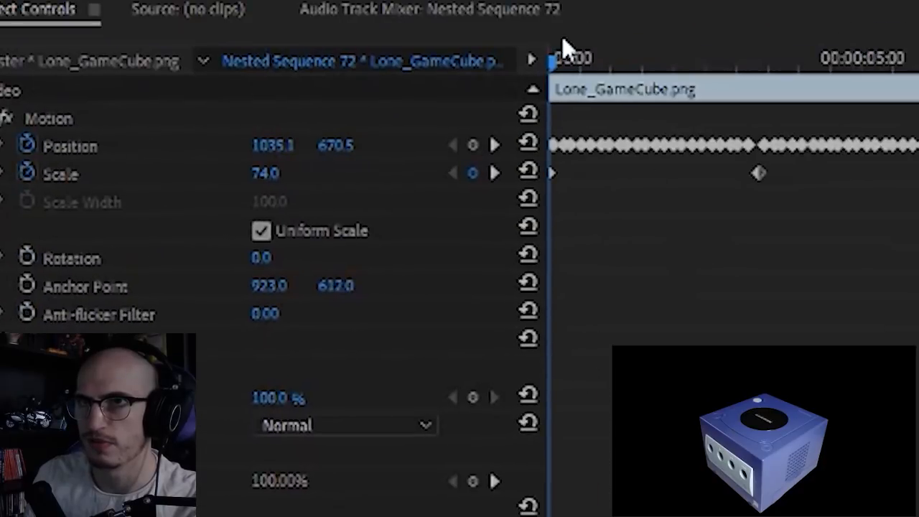
left_click_drag(562, 43, 572, 129)
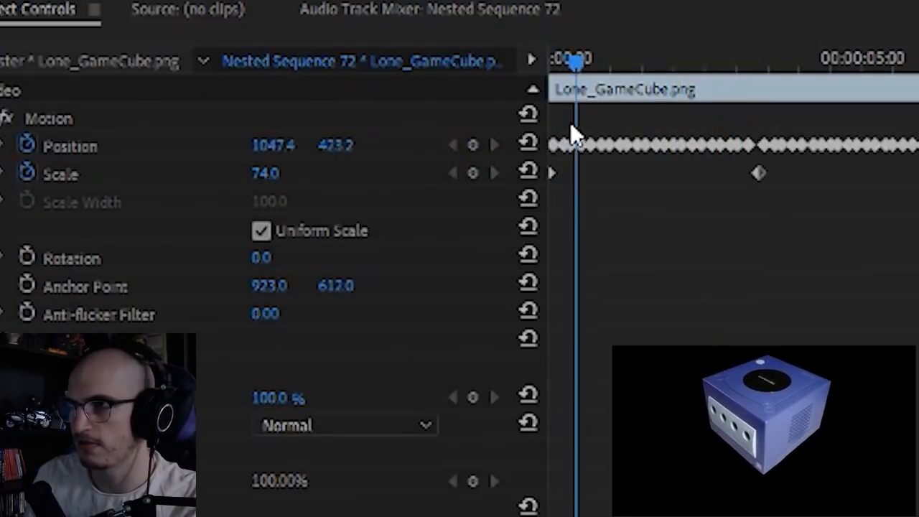
key("space")
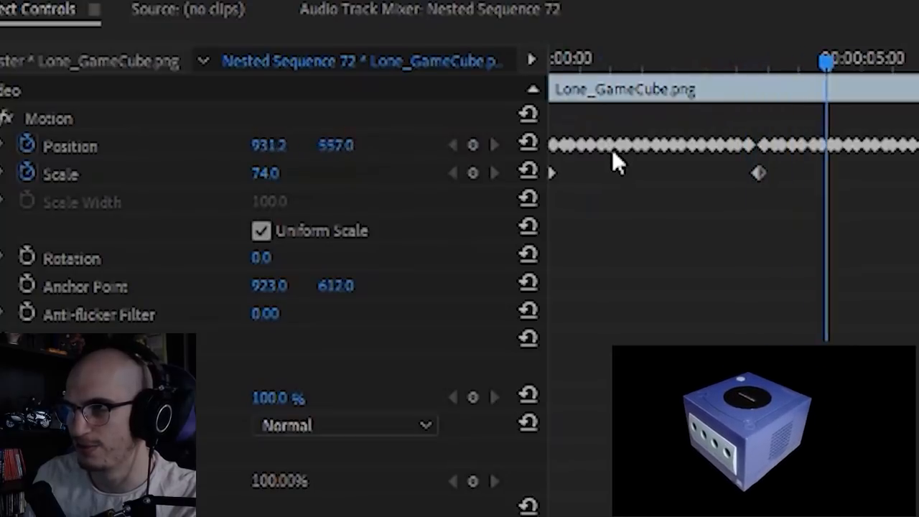
key("space")
scroll(615, 154, "down", 4)
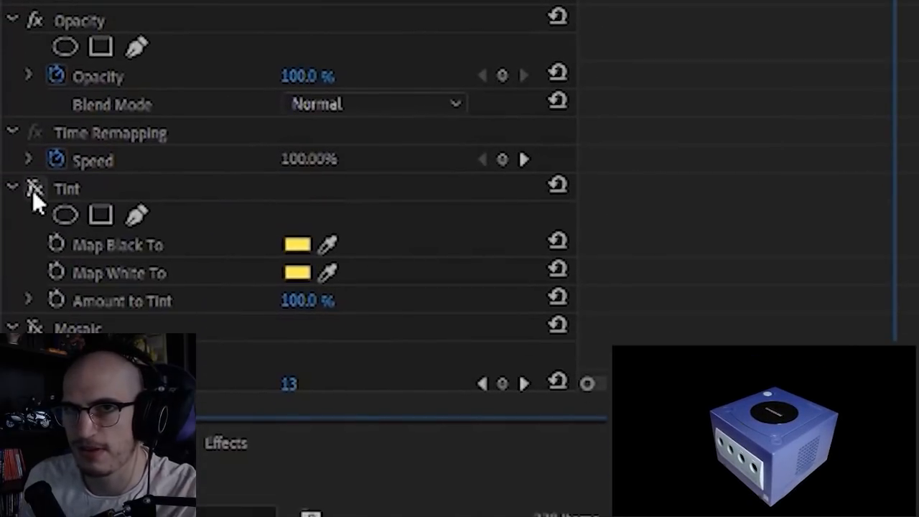
Re-enable Tint and Mosaic on the V5 GameCube clip, and show the duplicate clips on tracks V4 and V3
left_click(32, 188)
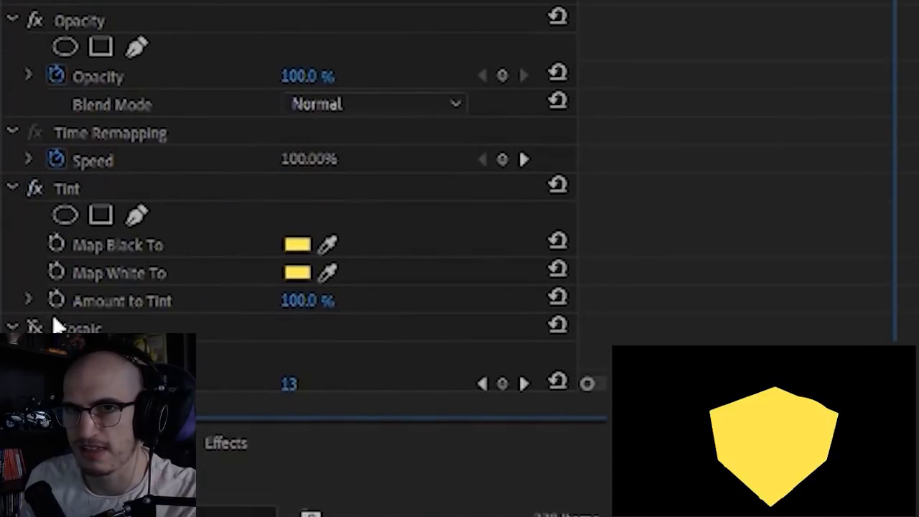
left_click(34, 327)
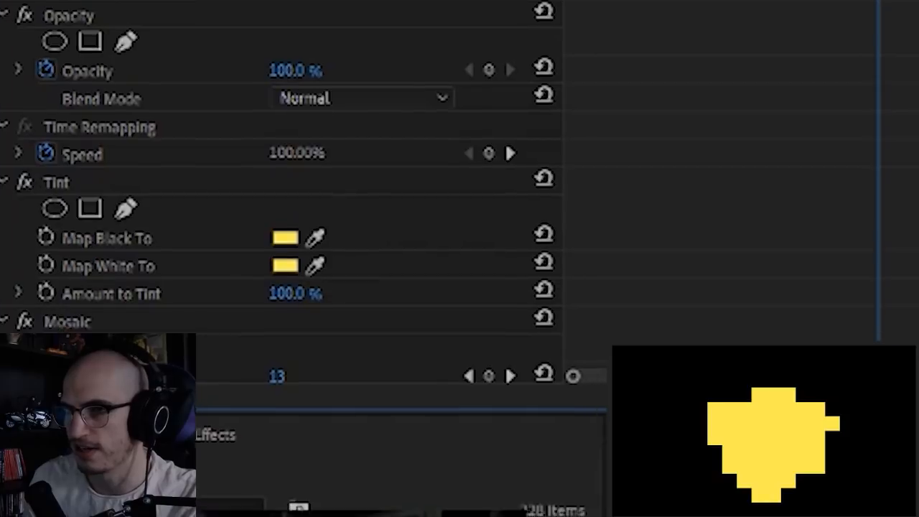
left_click(388, 243)
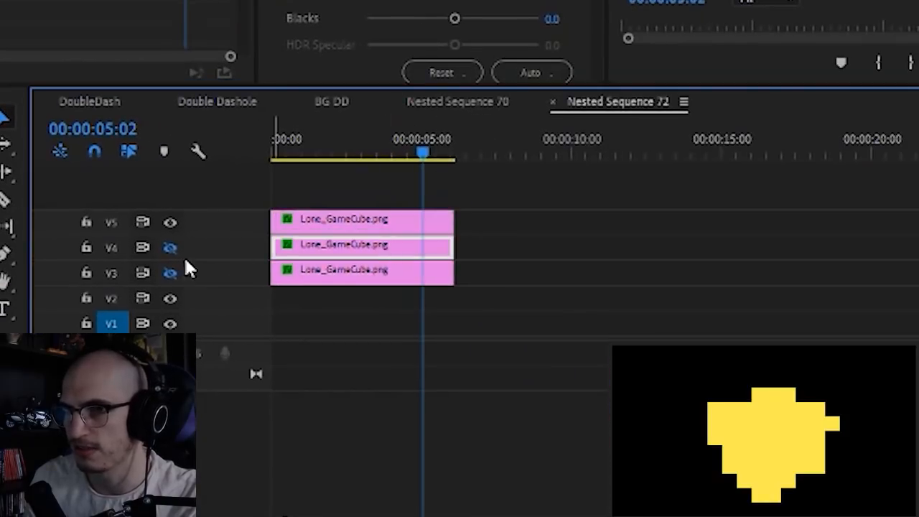
left_click(170, 247)
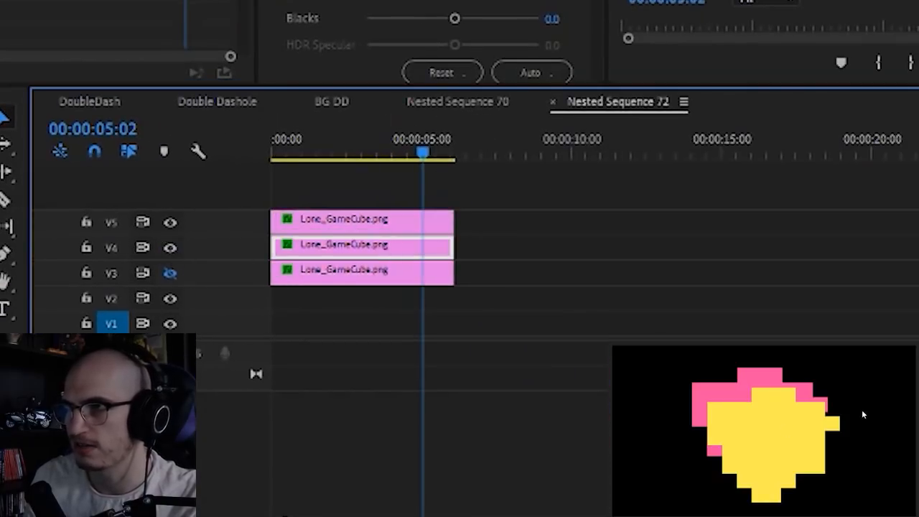
left_click(169, 273)
Return to Nested Sequence 70 and show tracks V3, V2 and V1 again
left_click(488, 111)
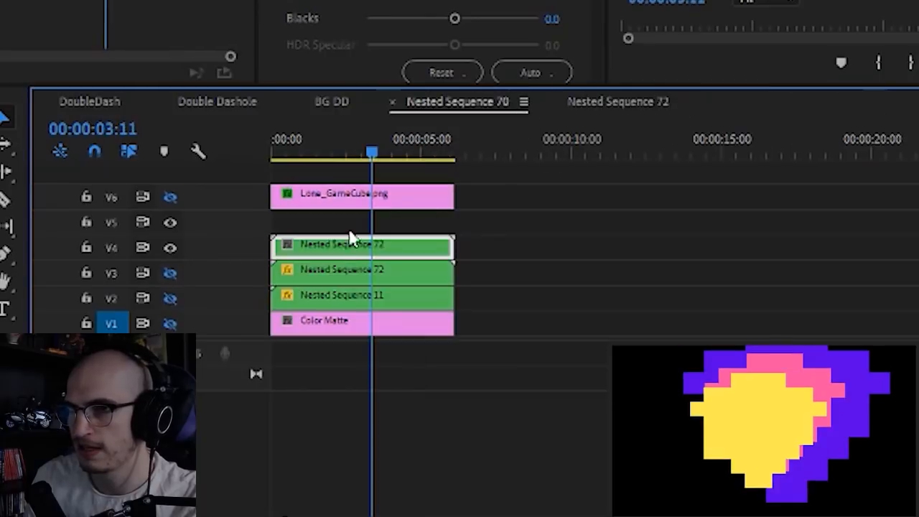
left_click(348, 269)
left_click(350, 244)
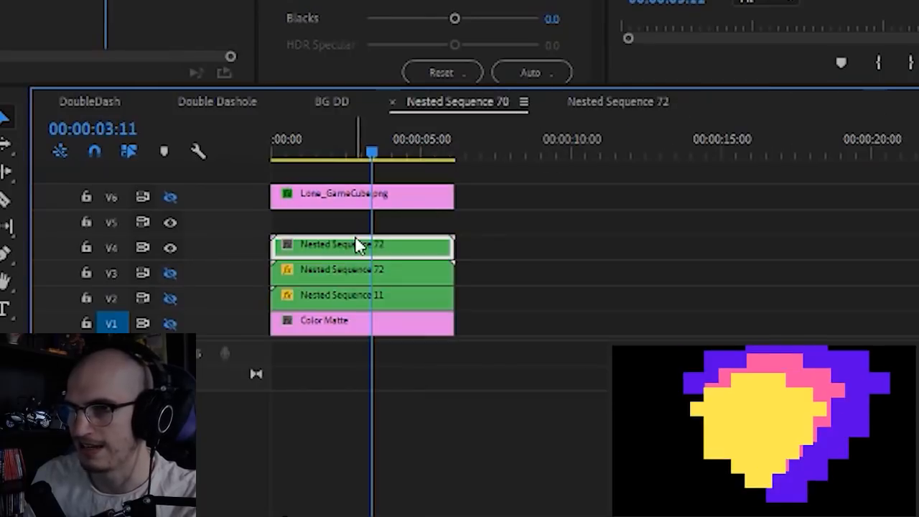
left_click(169, 273)
left_click(169, 295)
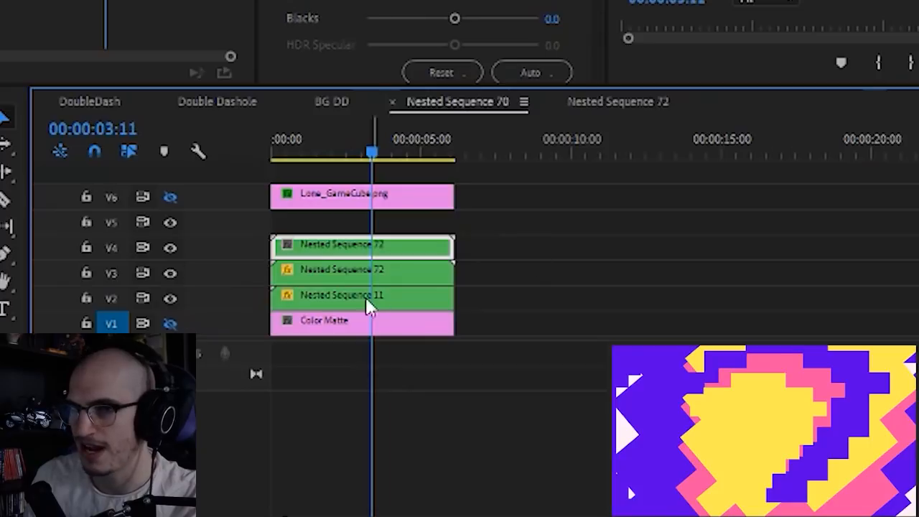
left_click(170, 323)
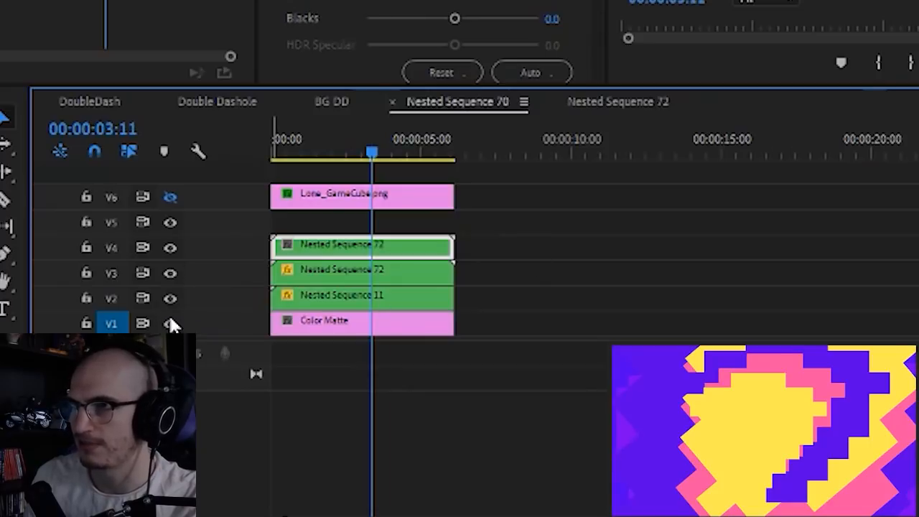
Show the GameCube image on track V6 again and play the full composition of Nested Sequence 70 from the start
left_click(313, 296)
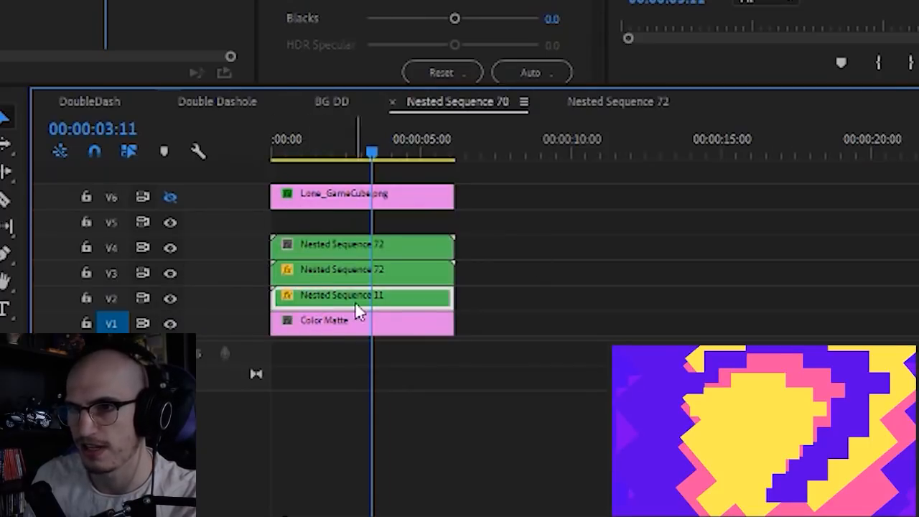
left_click(352, 272)
left_click(349, 246)
left_click(170, 196)
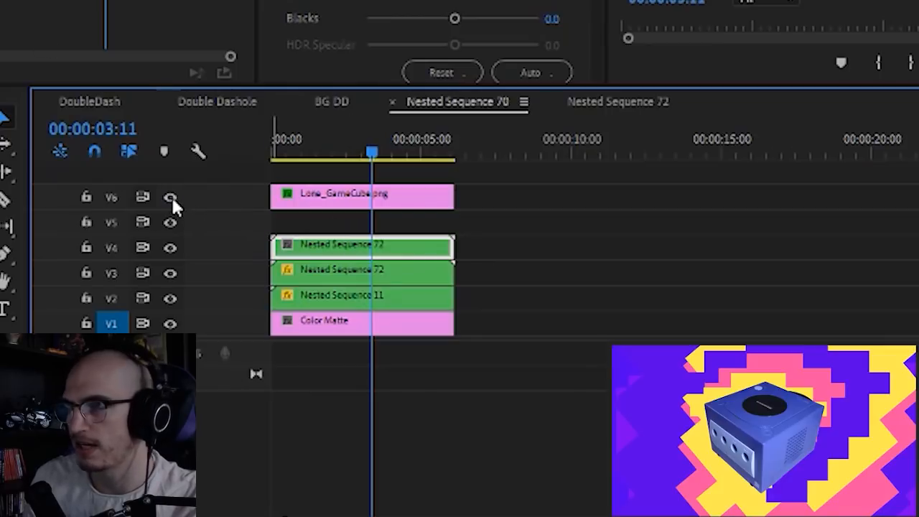
key("Home")
key("space")
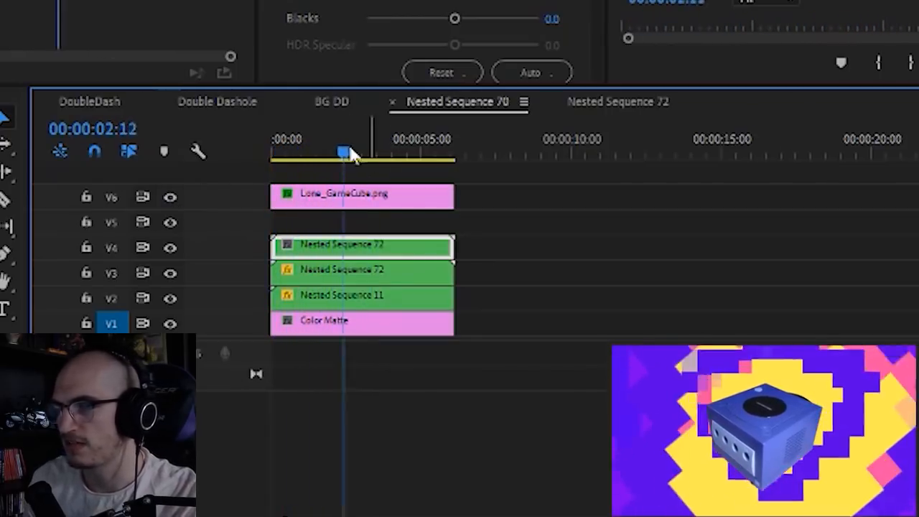
Go back to the DoubleDash sequence and compare the Nested Sequence 70 clip with Lumetri Color off and on
left_click(106, 101)
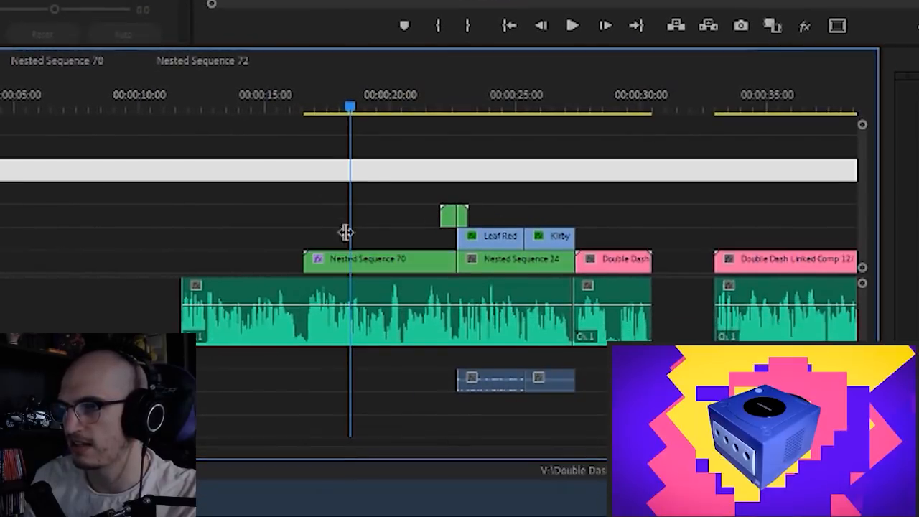
left_click(337, 263)
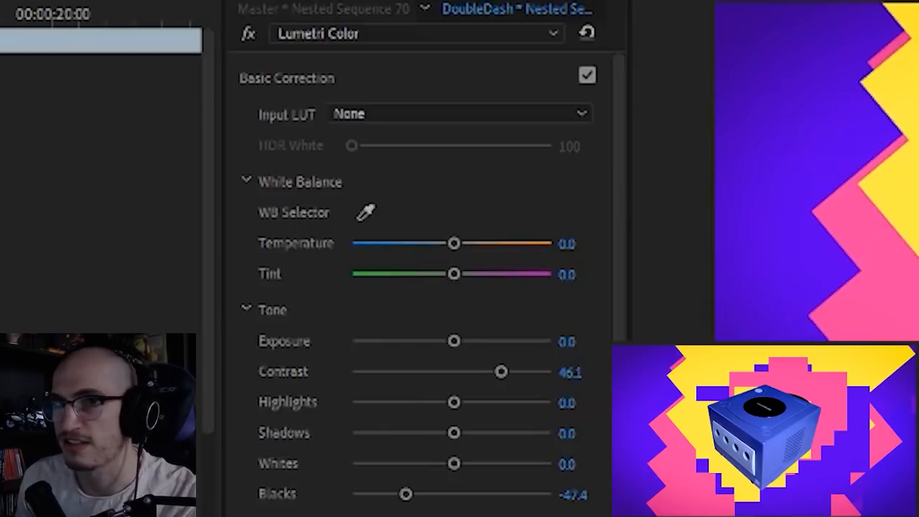
left_click(248, 34)
left_click(249, 35)
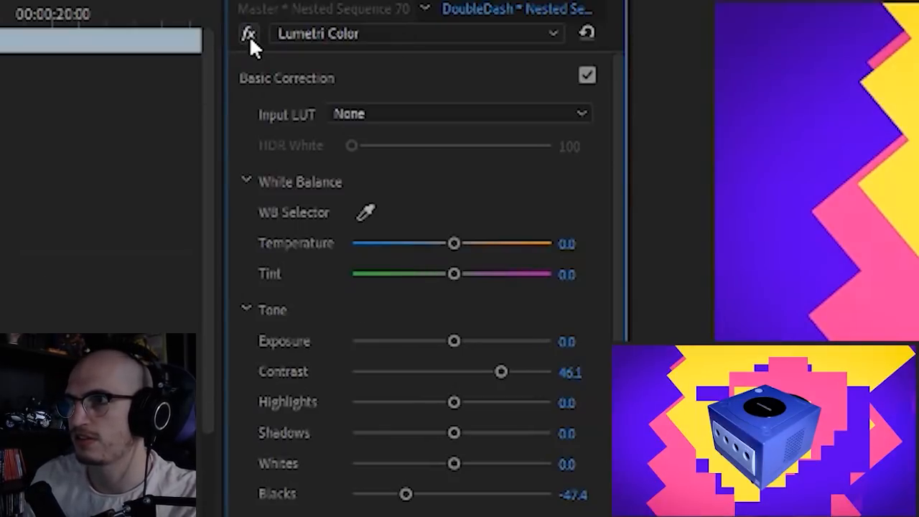
Bypass and restore the Lumetri Color effect once more to compare the Nested Sequence 70 background
left_click(249, 36)
left_click(249, 35)
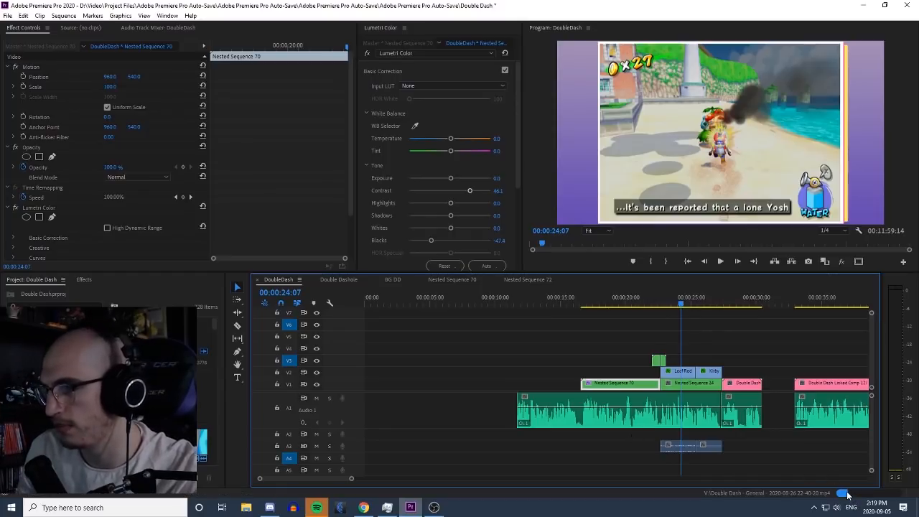
Select the Nested Sequence 24 clip, then move the playhead to 00:00:33:25 over the Double Dash Linked Comp 12 clip
left_click(704, 385)
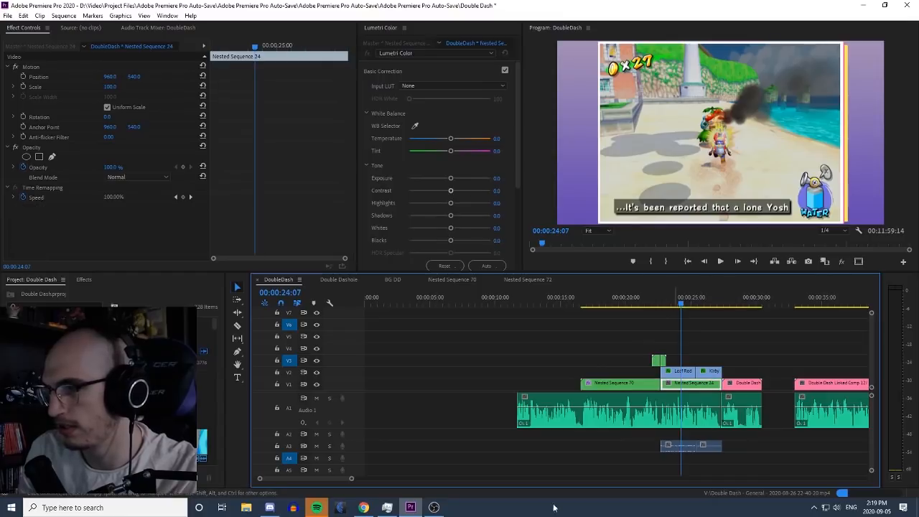
mouse_move(353, 479)
left_mouse_down()
mouse_move(535, 470)
mouse_move(348, 478)
left_mouse_up()
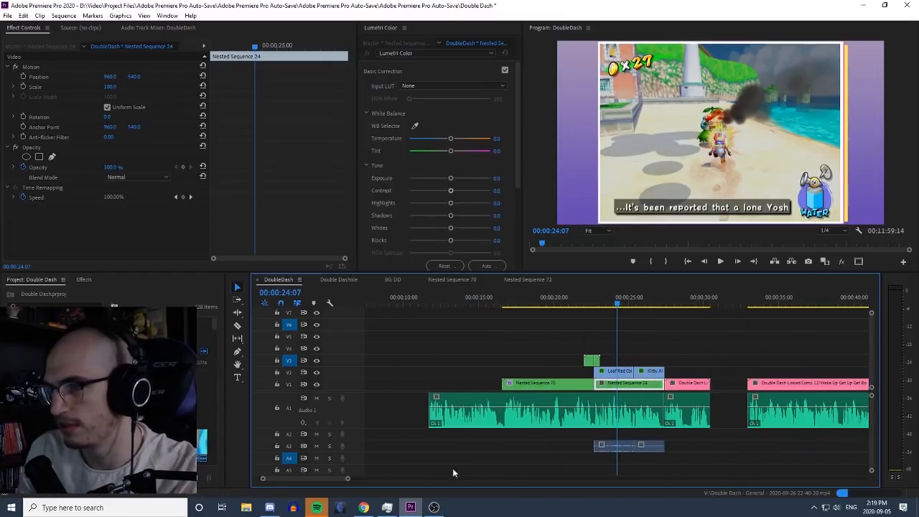
left_click(761, 297)
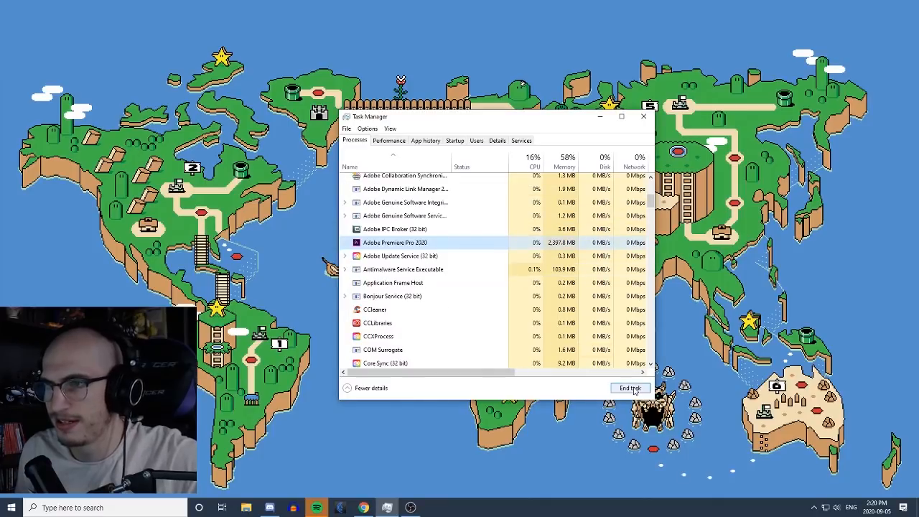
End the Adobe Premiere Pro 2020 process in Task Manager and relaunch Premiere Pro
left_click(632, 388)
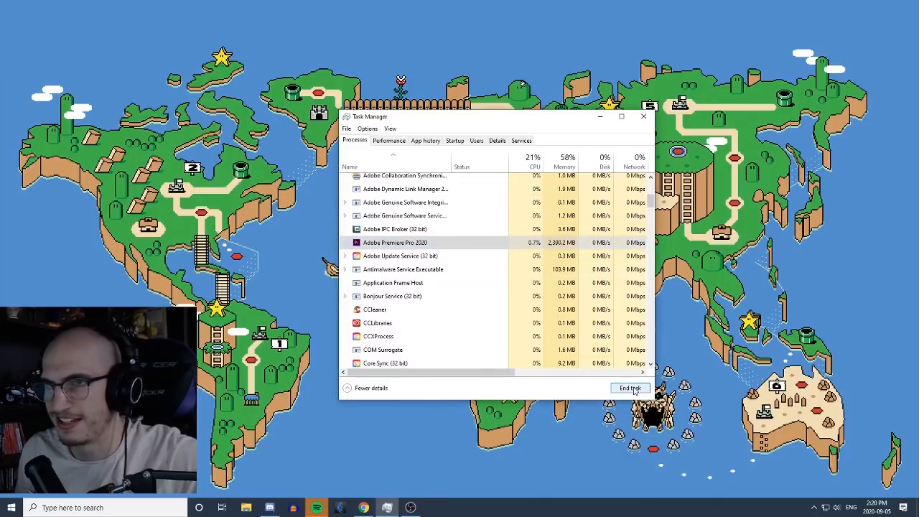
left_click(11, 508)
left_click(216, 224)
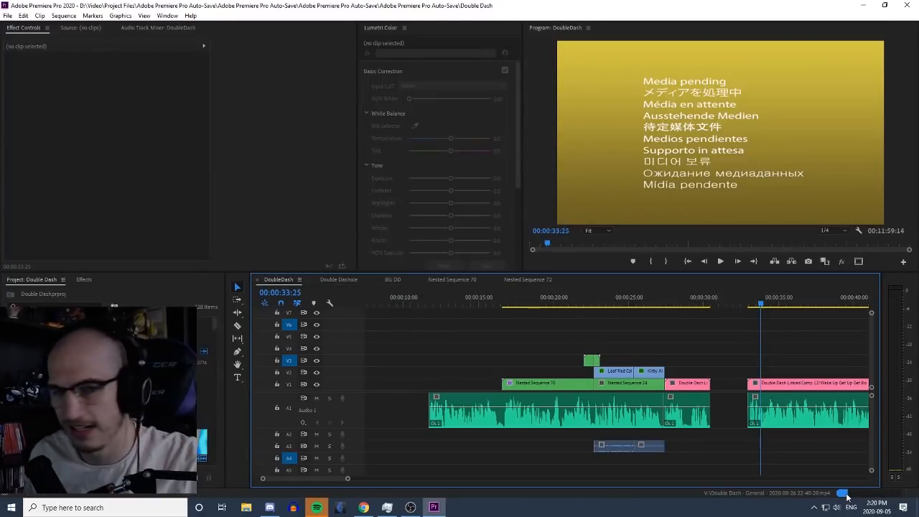
Play the DoubleDash sequence from about 00:00:27:03 and stop playback
left_click(662, 299)
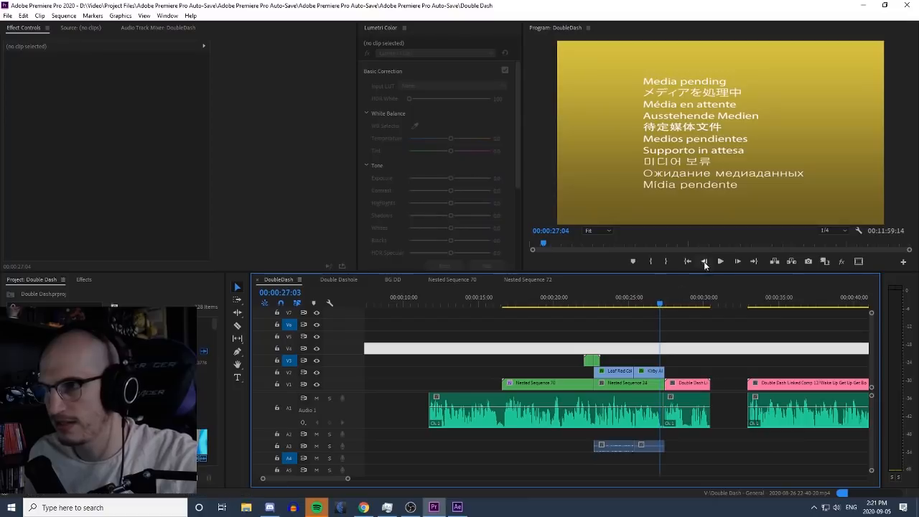
left_click(720, 261)
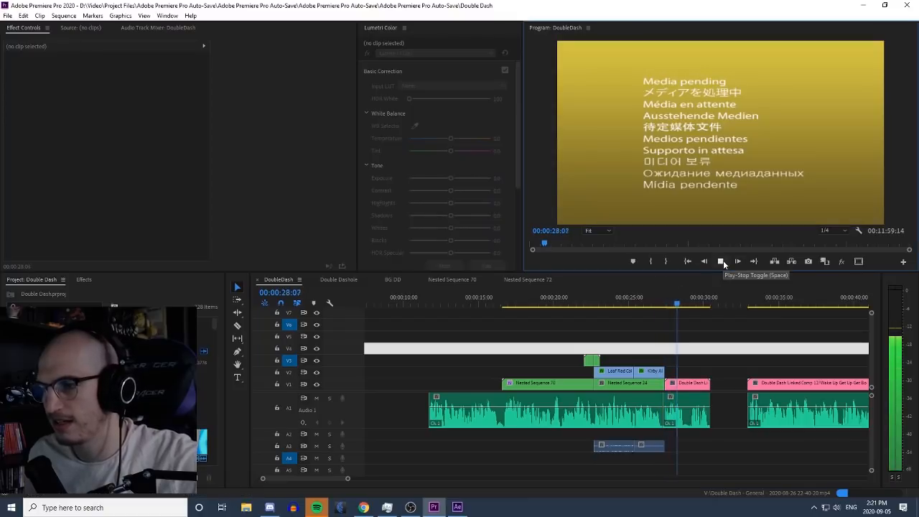
left_click(723, 260)
left_click(26, 15)
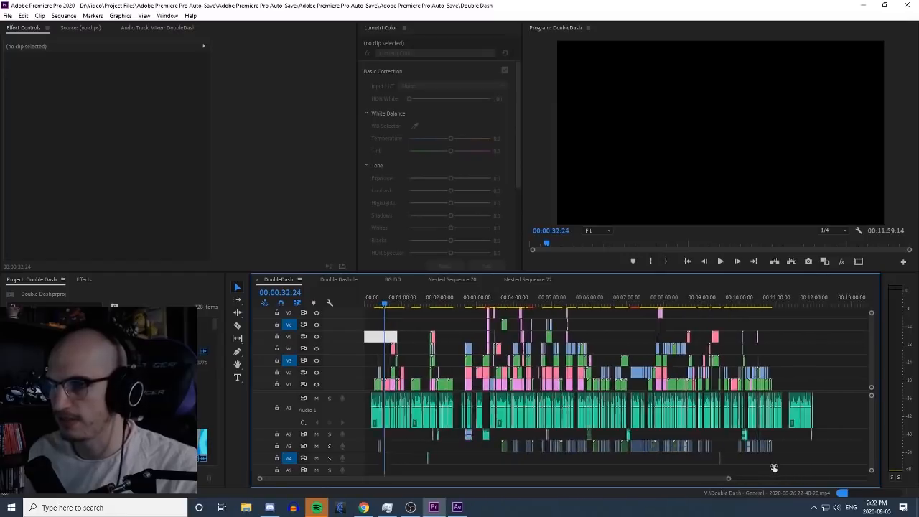
Inspect the DoubleDash timeline around 00:00:32:24 and move the Source Images folder window out of the way
left_click_drag(773, 468, 765, 465)
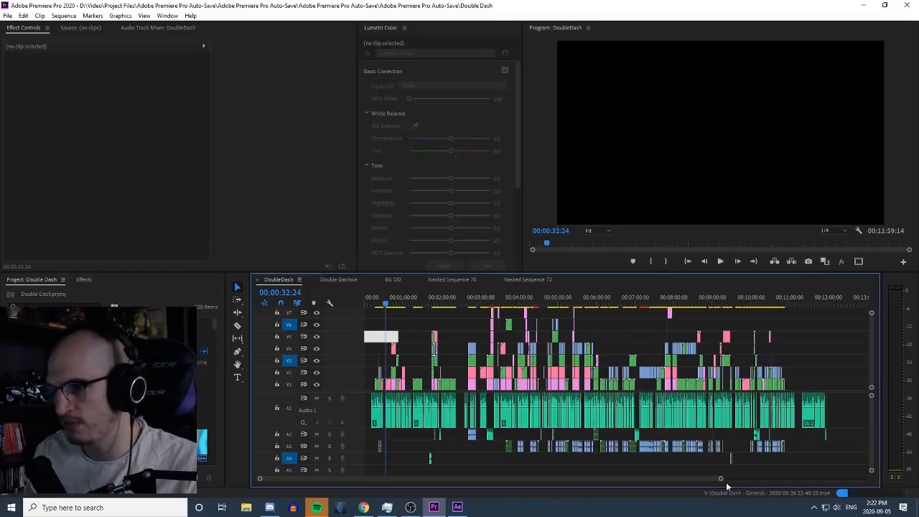
left_click_drag(720, 479, 529, 481)
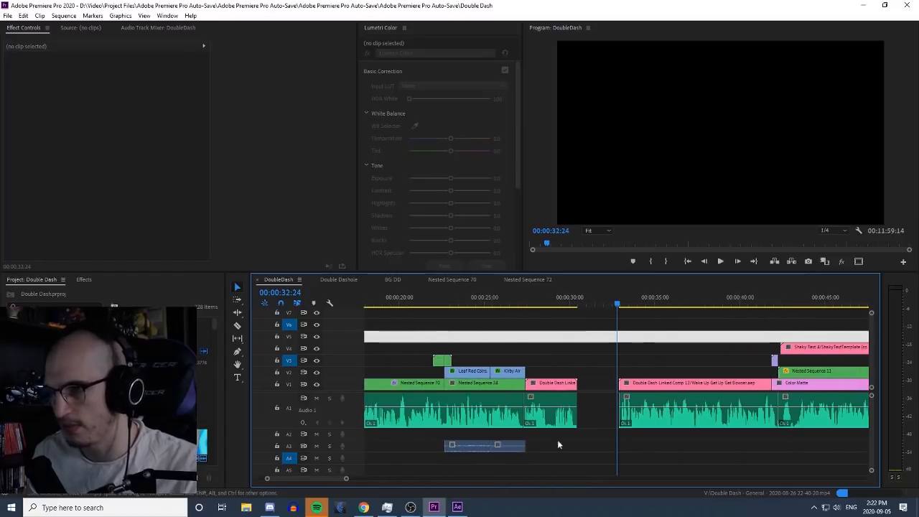
mouse_move(215, 324)
left_mouse_down()
mouse_move(224, 404)
mouse_move(216, 339)
left_mouse_up()
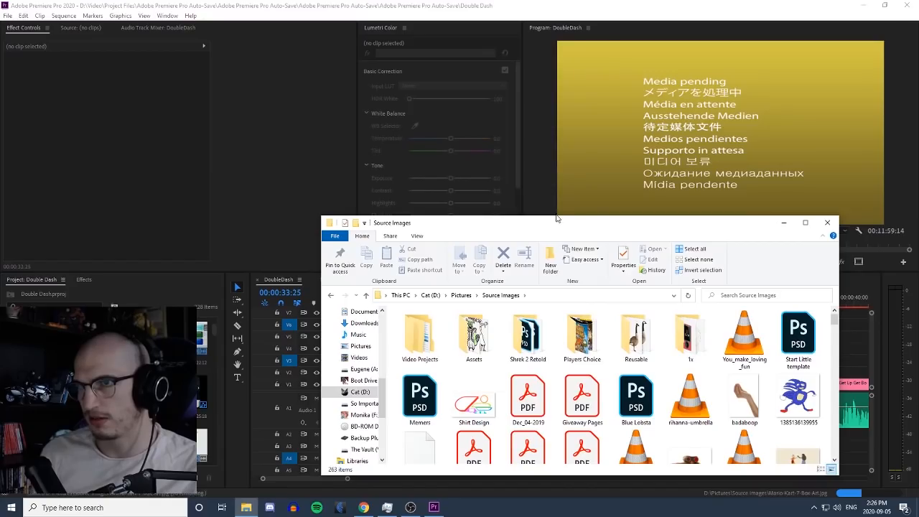
left_click_drag(545, 216, 918, 306)
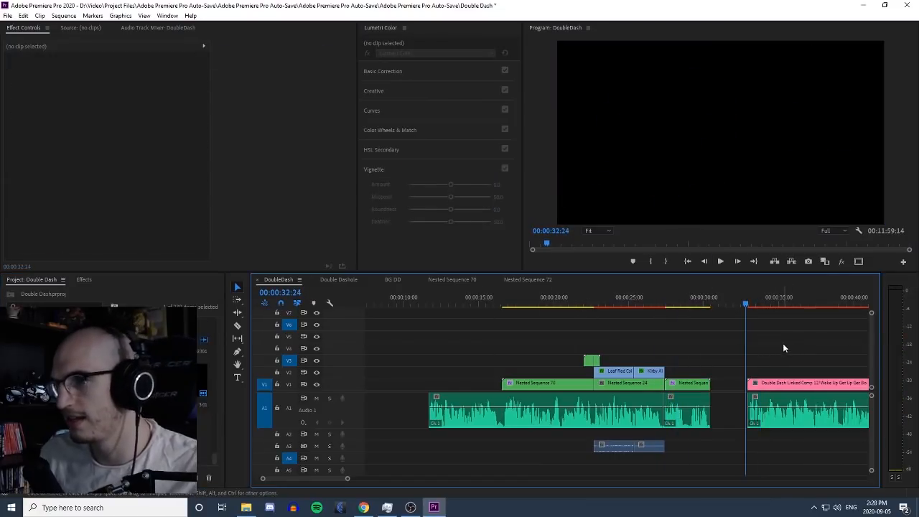
Play the Double Dash Linked Comp 12 clip on track V1 from 00:00:32:24 and stop before the Color Matte clip
left_click(784, 348)
left_click(789, 347)
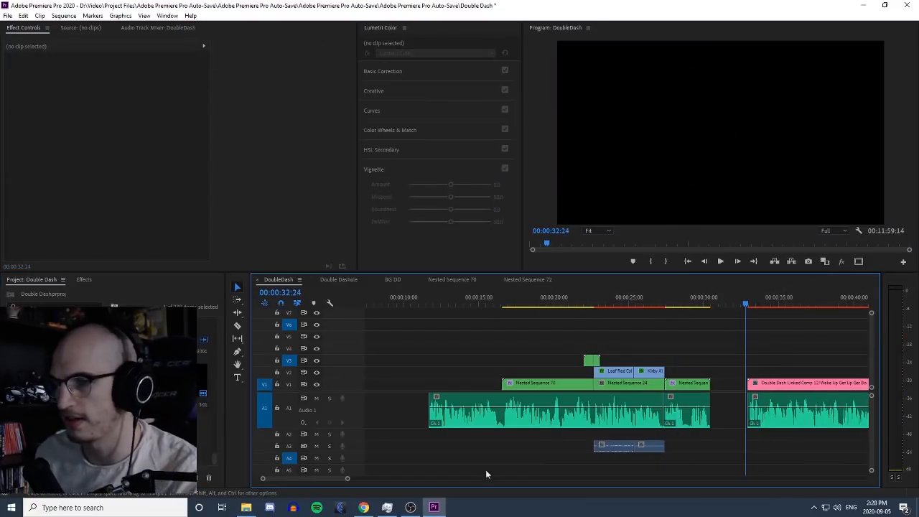
left_click_drag(347, 479, 345, 478)
key("space")
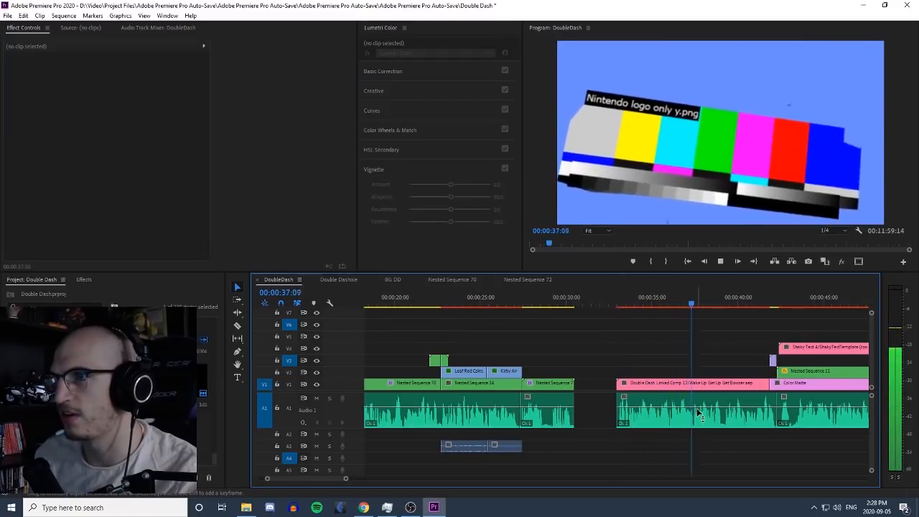
key("space")
Open the Double Dash Linked Comp 12 clip in After Effects for editing the original composition
left_click(690, 384)
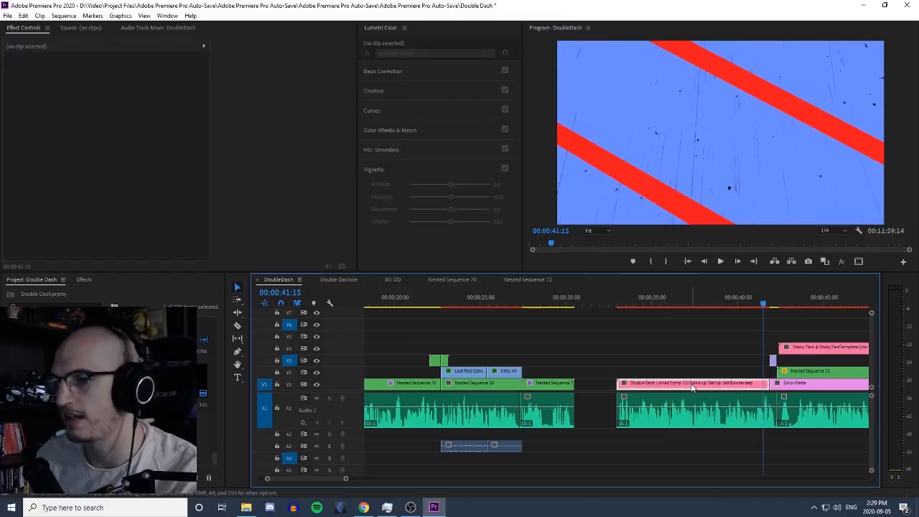
right_click(691, 386)
left_click(757, 121)
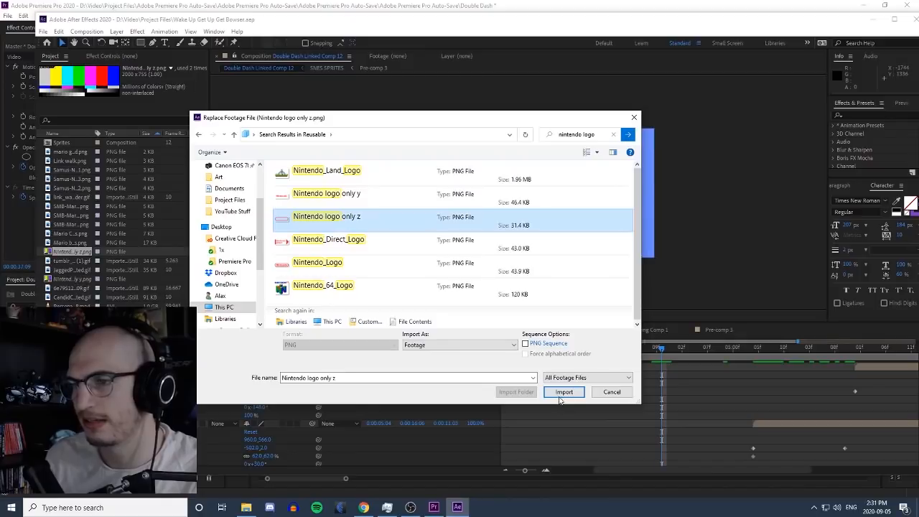
Replace the missing Nintendo logo footage with the PNG file Nintendo logo only z
left_click(560, 393)
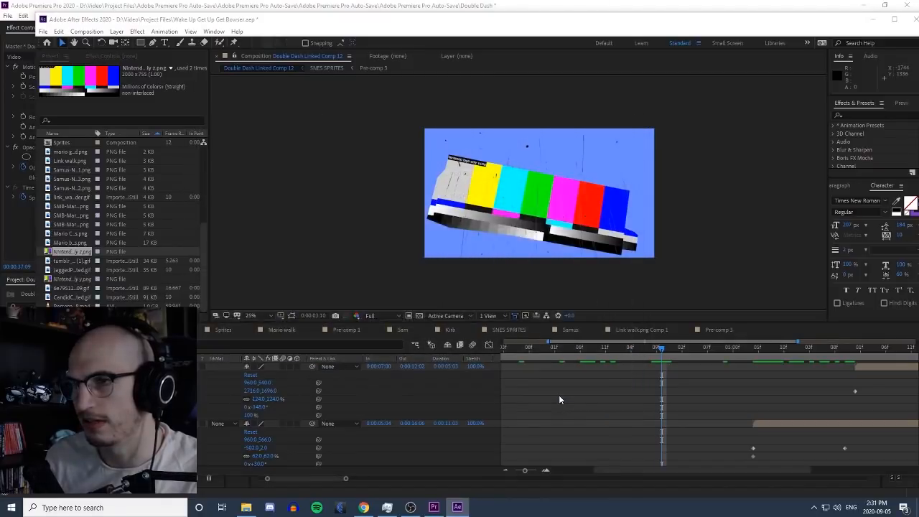
left_click(545, 262)
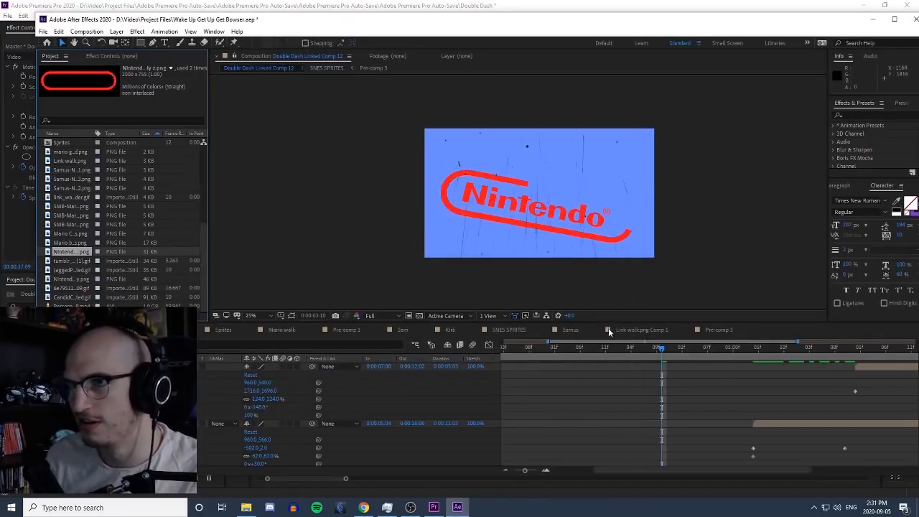
Return Double Dash Linked Comp 12 to its first frame and view the opening of the animation
left_click_drag(670, 352, 563, 369)
key("Home")
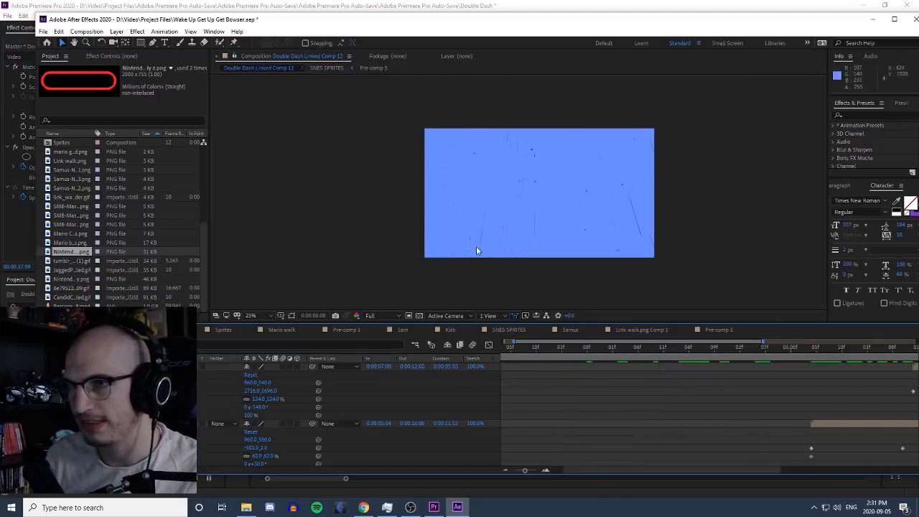
key("comma")
key("period")
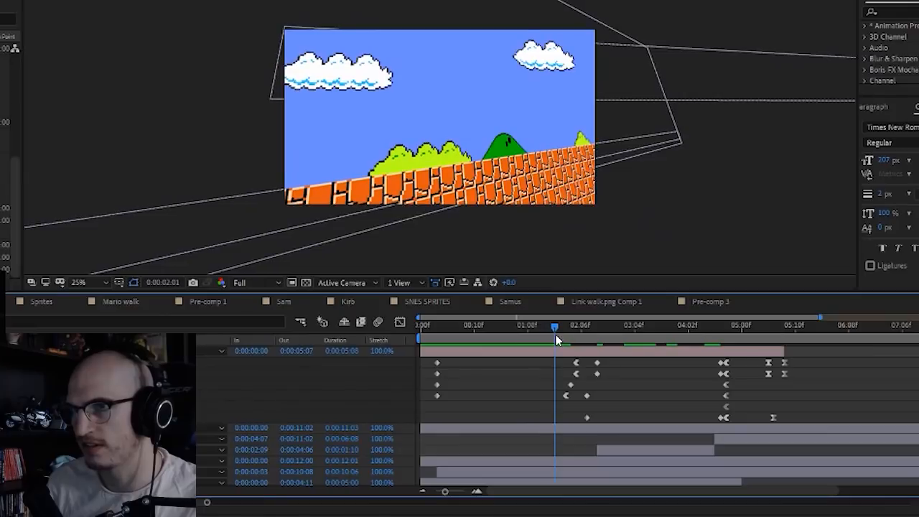
Scrub the composition to 0:00:01:11 to examine the pixel-art clouds, hills and brick ground in the 3D scene
left_click_drag(554, 334, 529, 335)
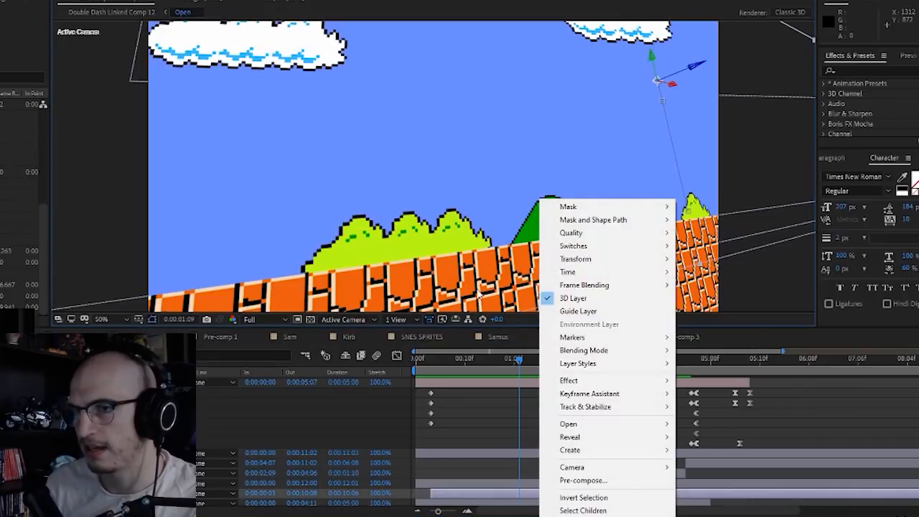
left_click(475, 405)
left_click(475, 406)
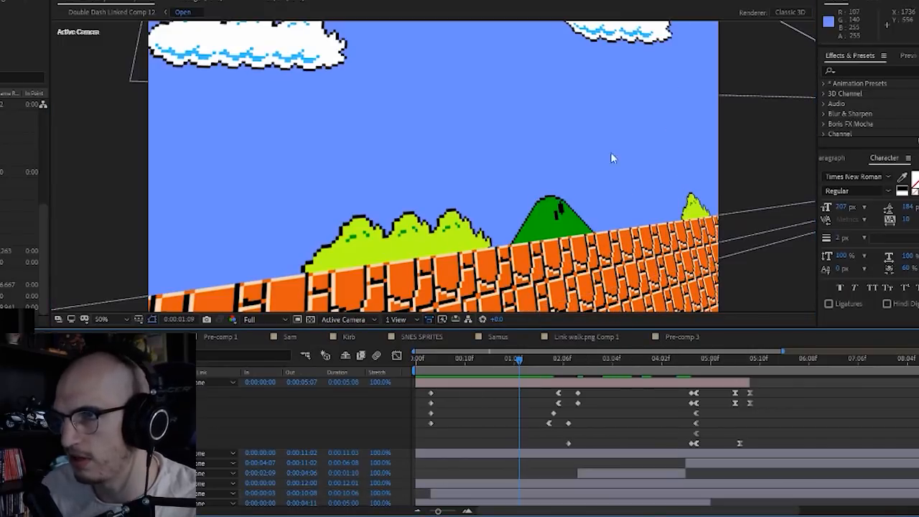
mouse_move(516, 358)
left_mouse_down()
mouse_move(427, 368)
mouse_move(524, 358)
left_mouse_up()
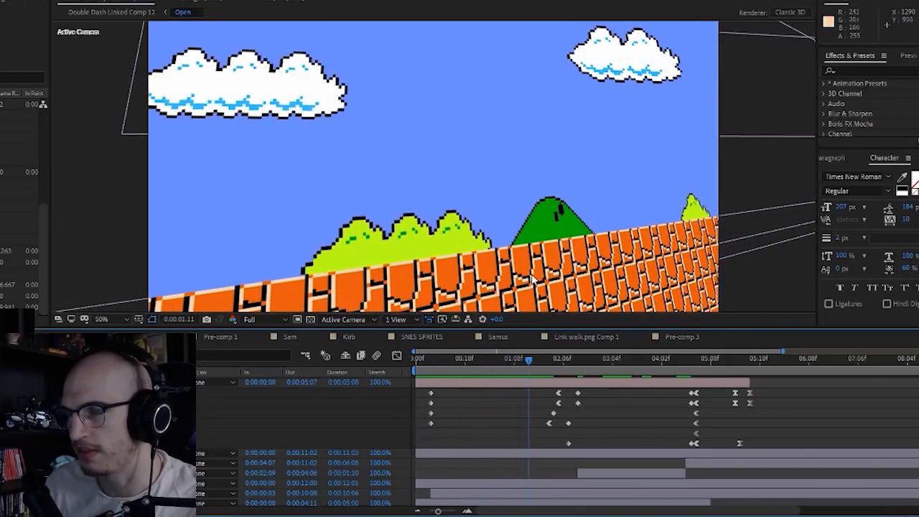
key("comma")
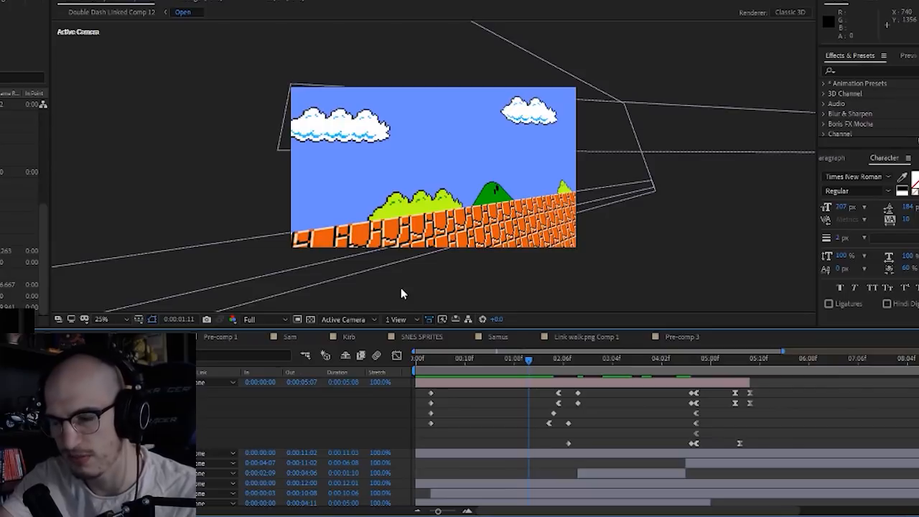
Switch to Photoshop and extract the front-facing pink bunny sprite from the Link sprite sheet into its own document
key("super")
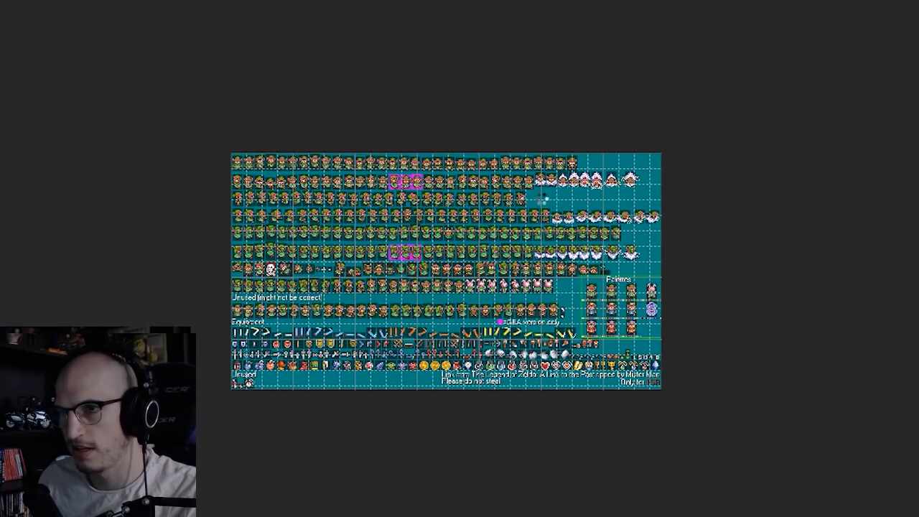
scroll(474, 242, "up", 10)
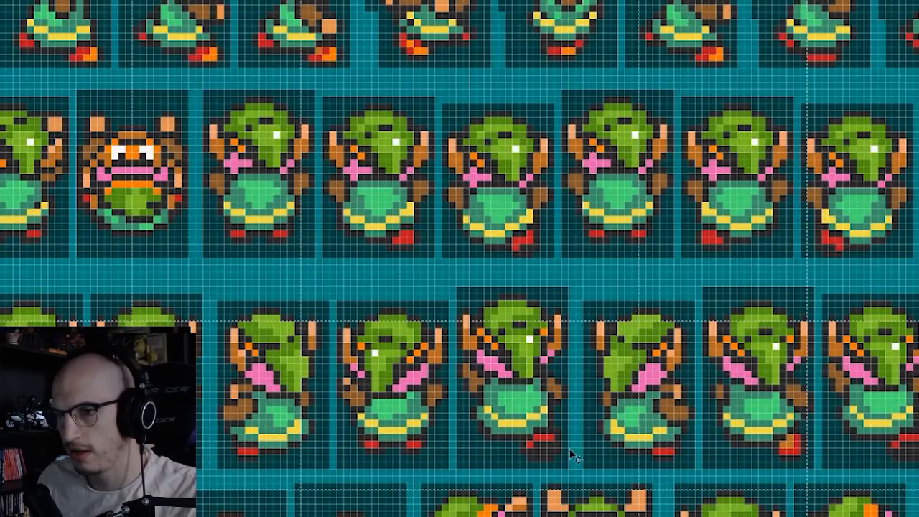
scroll(543, 75, "down", 5)
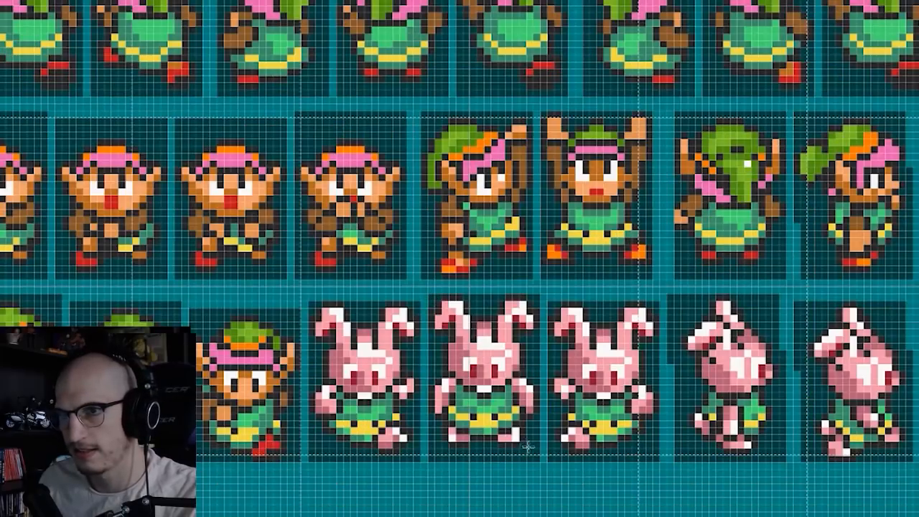
left_click_drag(527, 446, 539, 462)
key("ctrl+x")
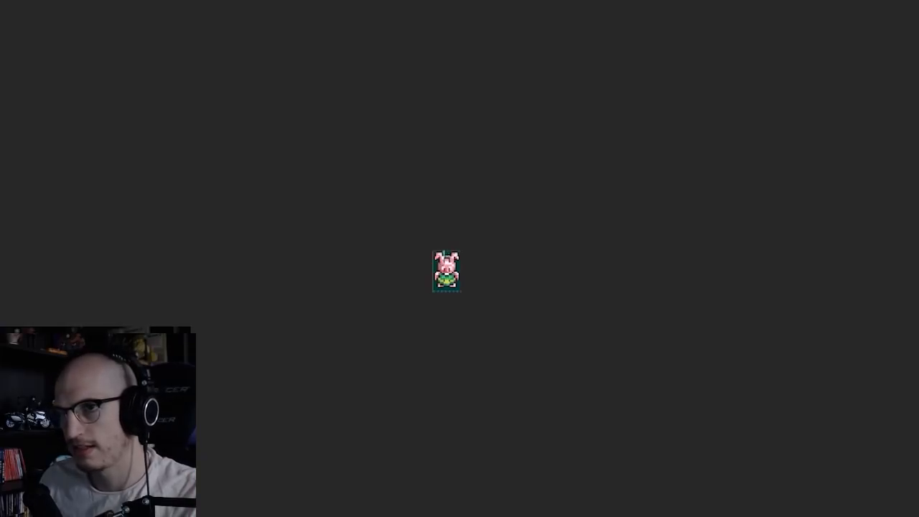
Erase the teal background around the bunny sprite so that only the character remains on transparency
scroll(443, 266, "up", 10)
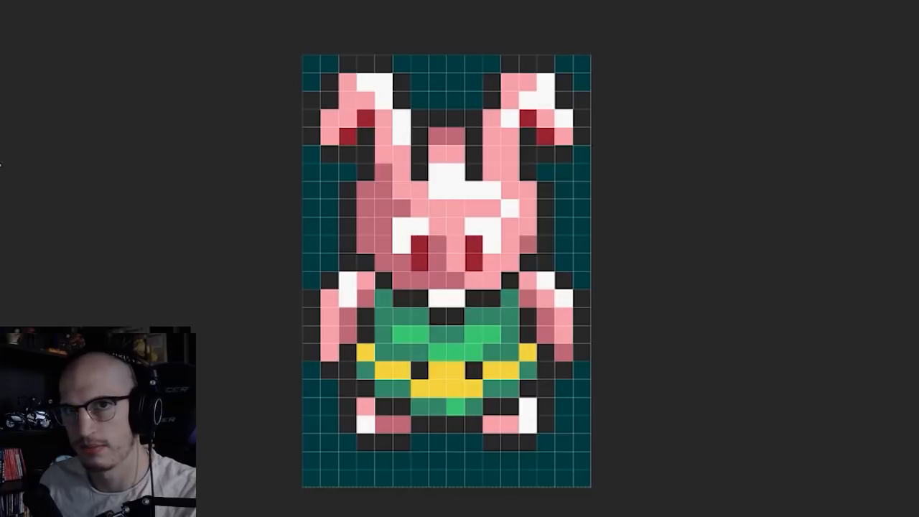
right_click(0, 164)
left_click(41, 174)
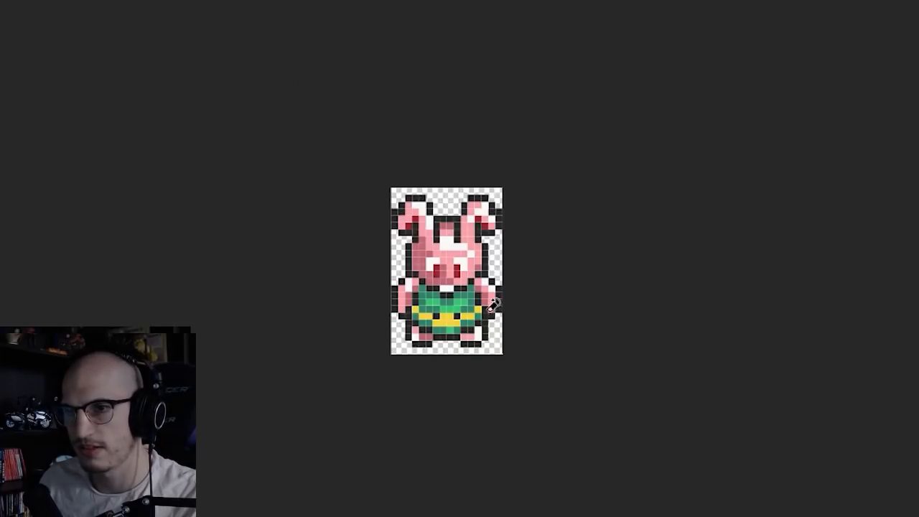
Resize the bunny sprite image to 1600 pixels wide with Nearest Neighbor (hard edges) resampling
scroll(488, 343, "up", 4)
scroll(534, 283, "down", 15)
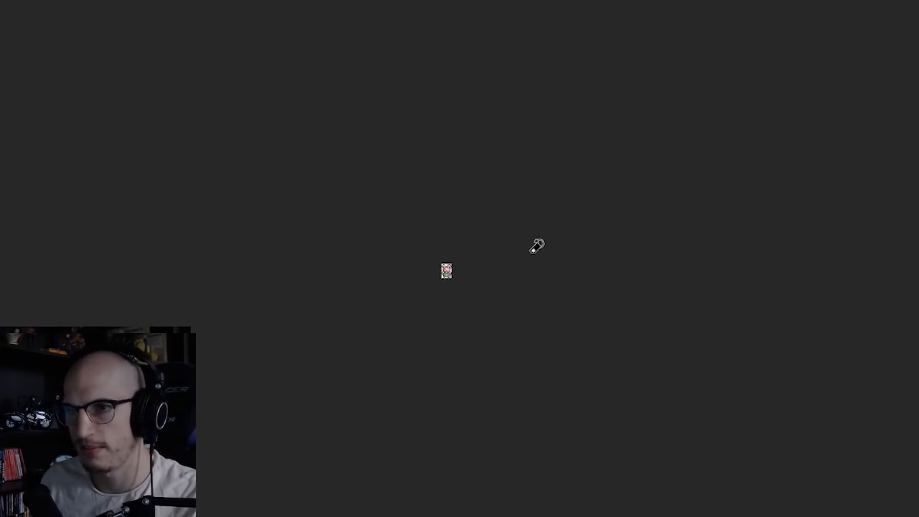
scroll(533, 240, "up", 15)
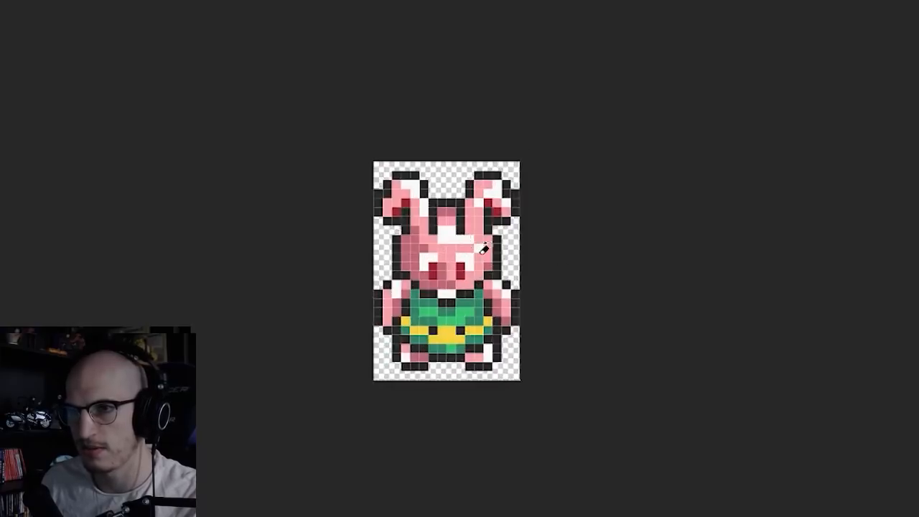
scroll(519, 231, "up", 2)
scroll(543, 256, "down", 12)
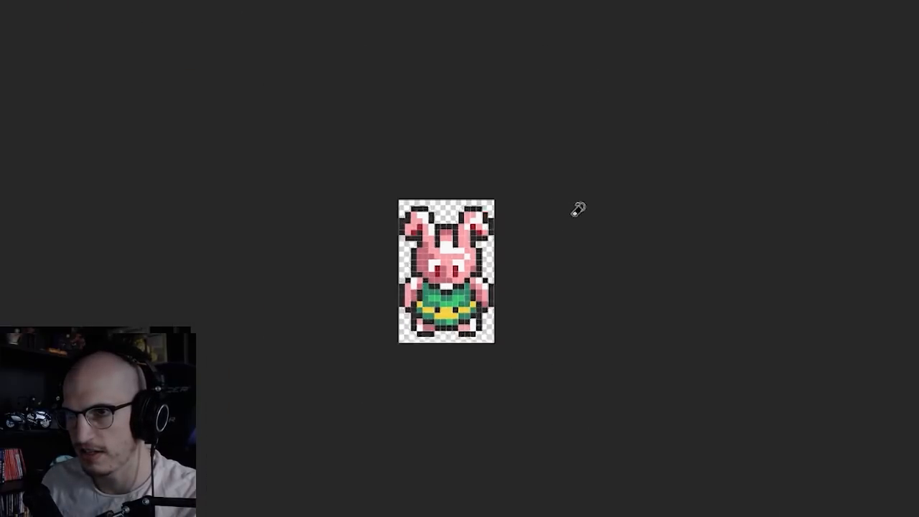
left_click(160, 18)
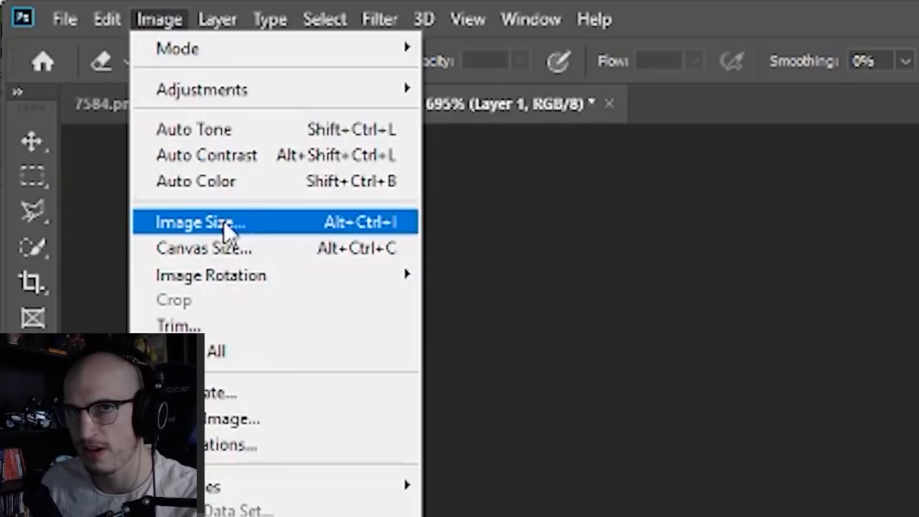
left_click(224, 228)
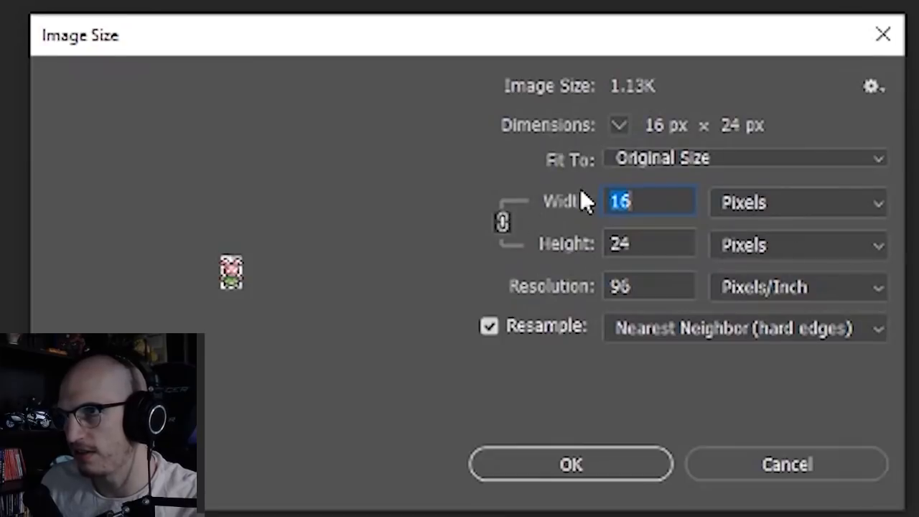
left_click(675, 192)
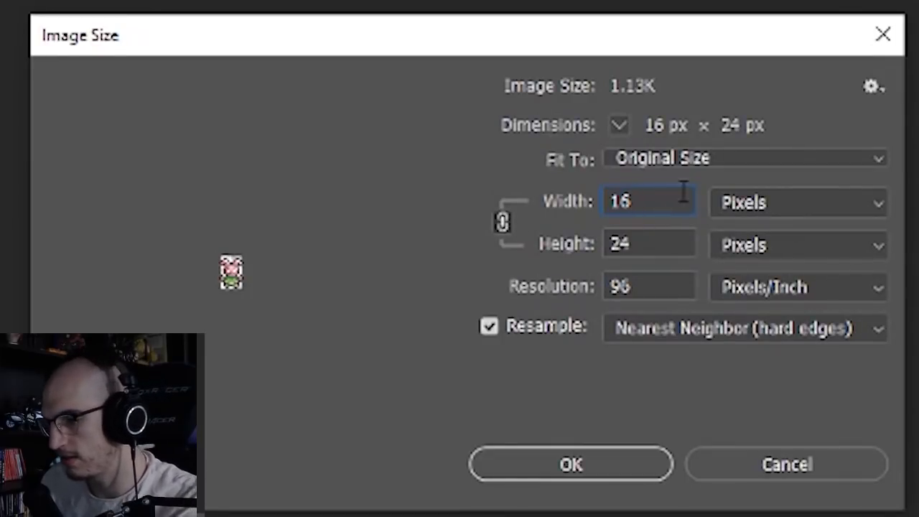
type("00")
left_click(621, 462)
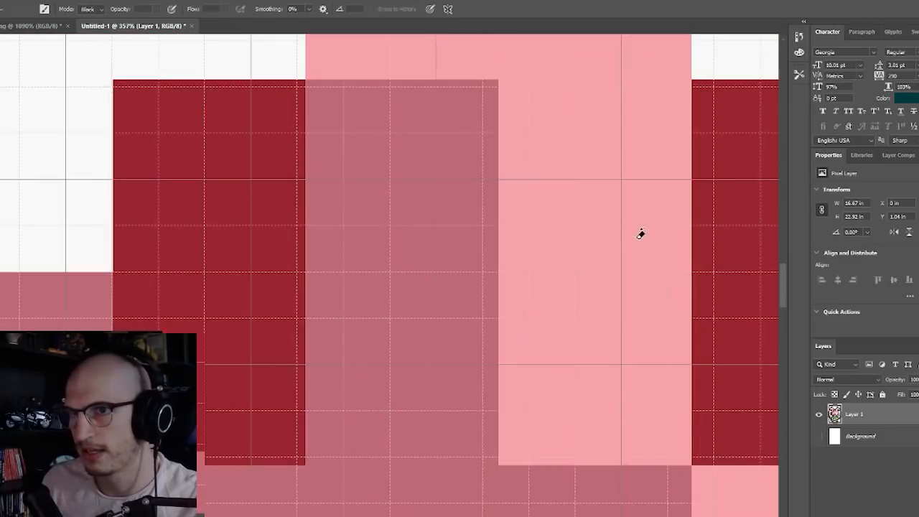
scroll(623, 222, "down", 6)
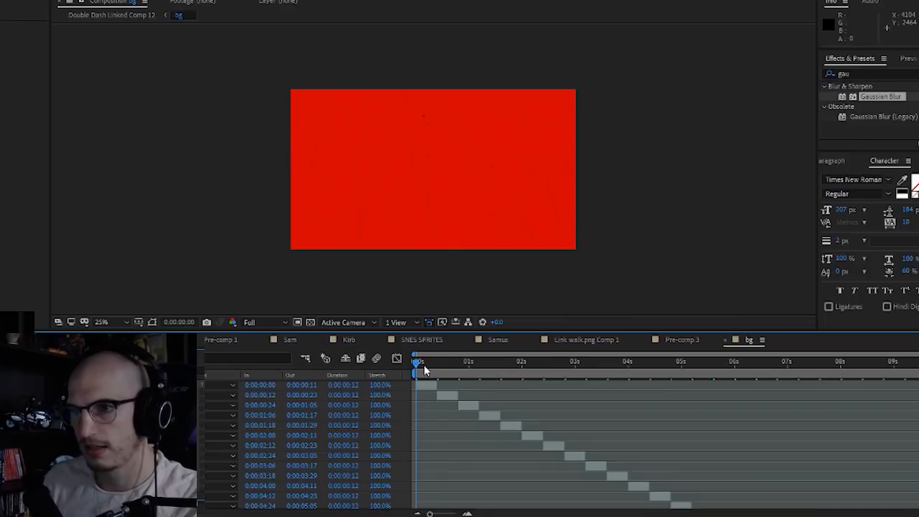
Switch to After Effects and scrub through the bg composition to examine its staggered texture layers over the red background
left_click_drag(424, 365, 467, 370)
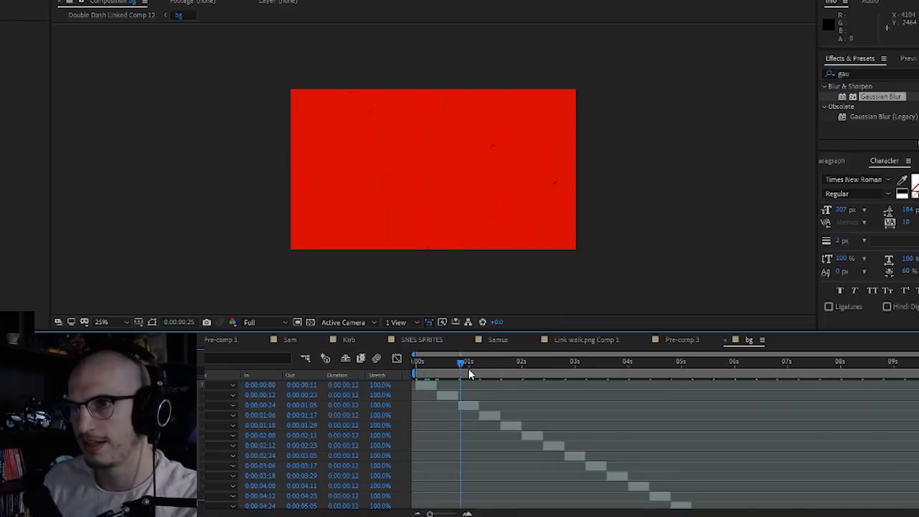
left_click_drag(532, 381, 334, 393)
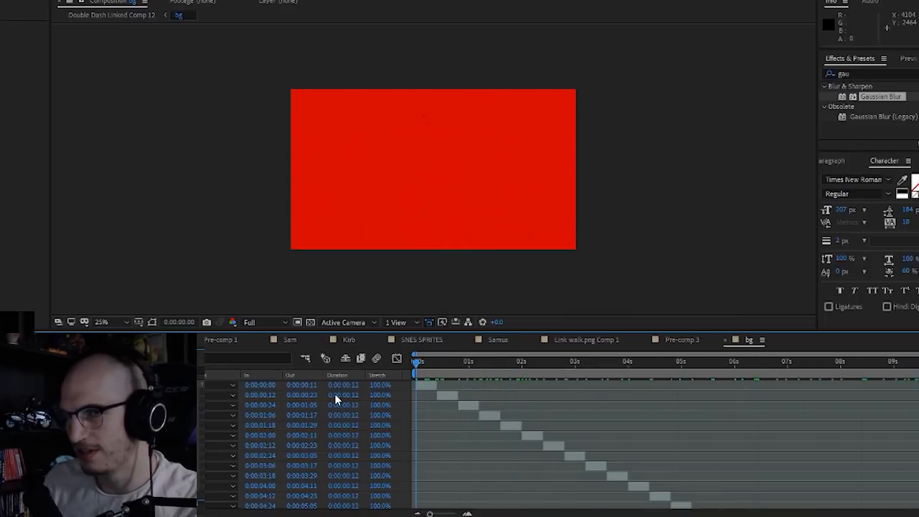
scroll(595, 450, "down", 6)
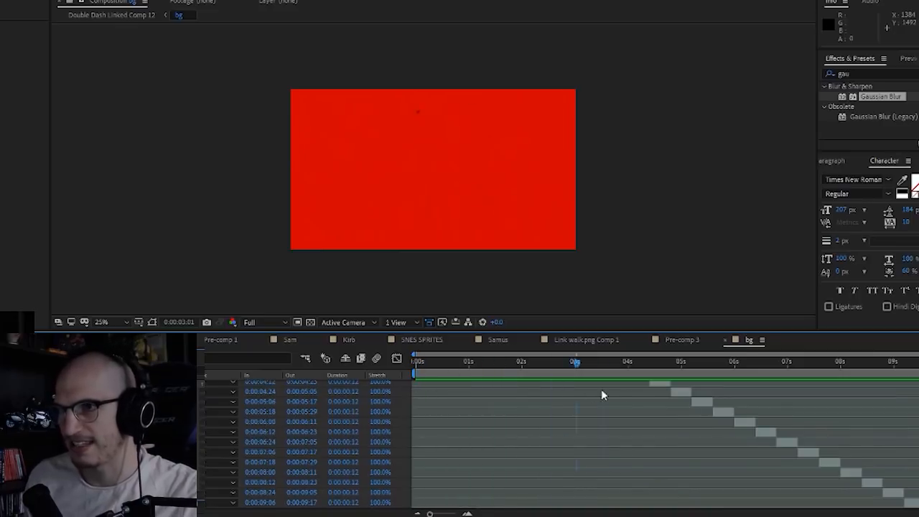
left_click_drag(575, 372, 578, 370)
scroll(469, 206, "up", 3)
scroll(516, 252, "down", 1)
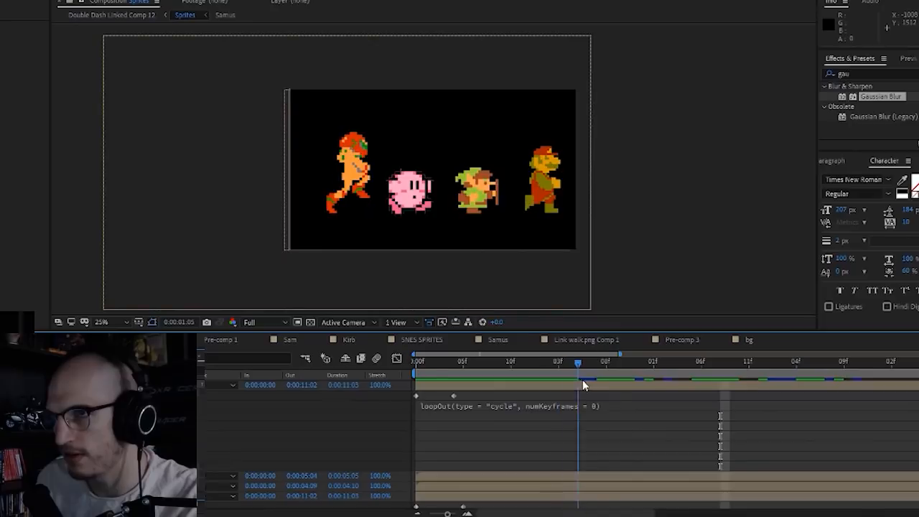
Scrub the Sprites composition to 0:00:00:05 and examine the Samus, Kirby, Link and Mario pixel sprites up close
left_click_drag(582, 379, 463, 361)
scroll(607, 248, "up", 2)
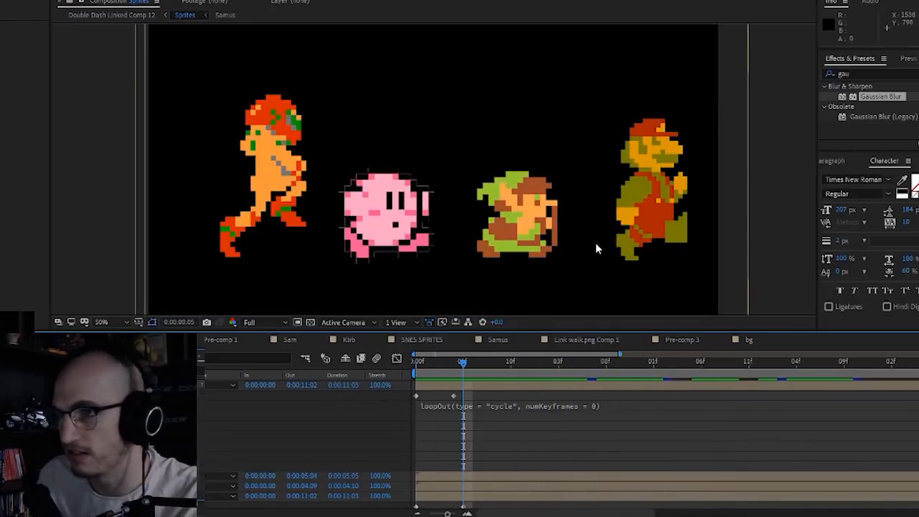
scroll(596, 248, "up", 1)
scroll(593, 249, "down", 1)
scroll(339, 247, "up", 2)
scroll(339, 247, "down", 1)
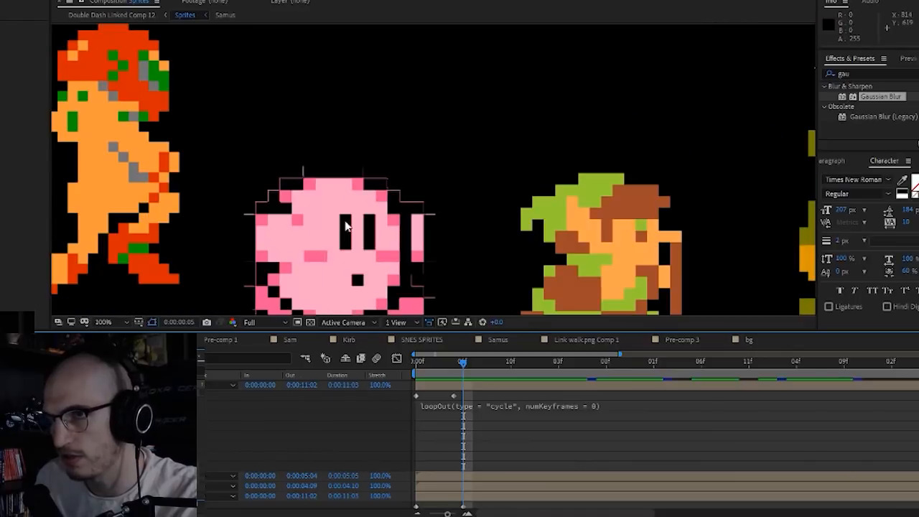
scroll(410, 190, "left", 1)
scroll(410, 191, "up", 2)
left_click_drag(409, 194, 629, 311)
left_click_drag(639, 236, 330, 293)
left_click_drag(508, 300, 434, 130)
scroll(434, 131, "down", 3)
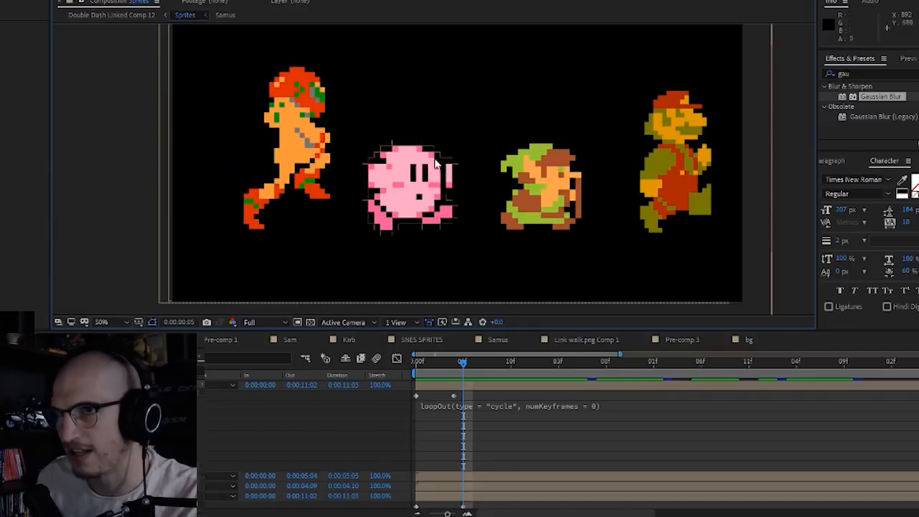
left_click_drag(509, 173, 301, 180)
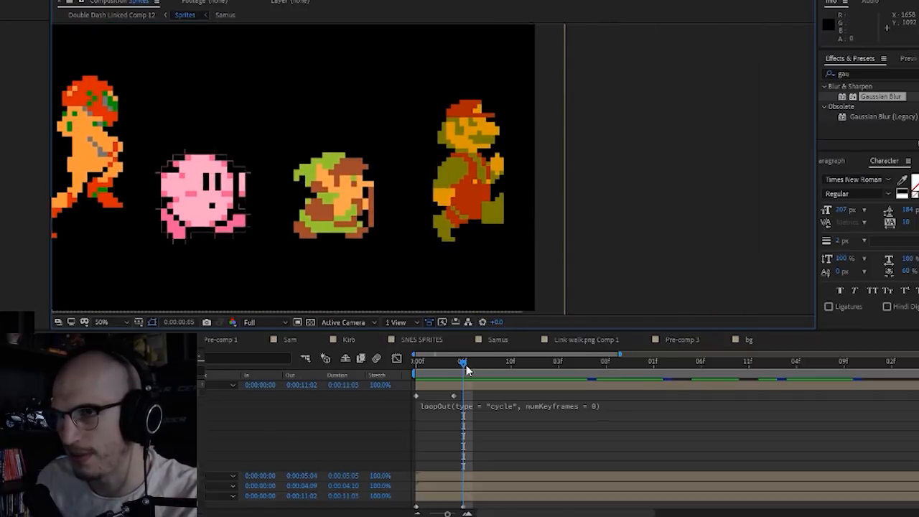
Advance the Sprites composition to 0:00:00:11 and compare the characters' walk poses, inspecting Link and Mario closely
left_click_drag(466, 364, 520, 369)
scroll(140, 204, "down", 1)
left_click_drag(152, 189, 242, 231)
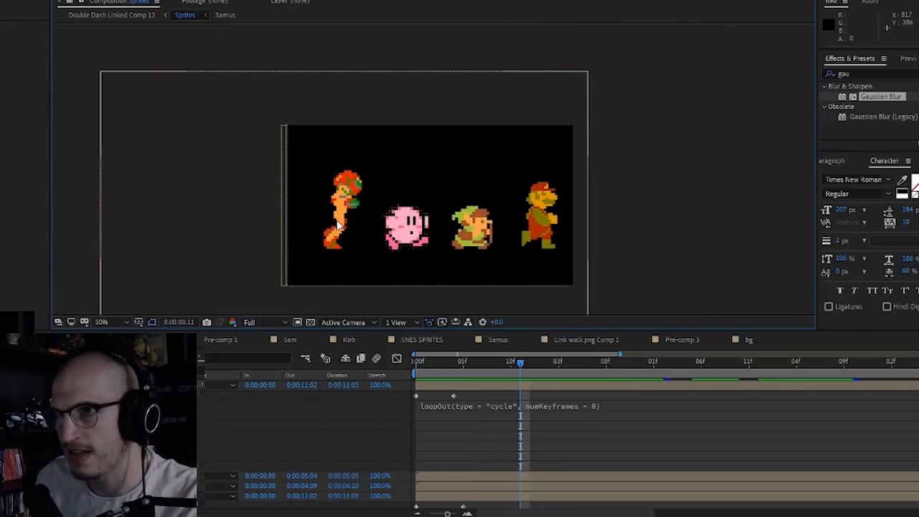
scroll(337, 224, "up", 2)
scroll(295, 240, "down", 1)
left_click_drag(327, 218, 111, 143)
left_click_drag(483, 195, 439, 196)
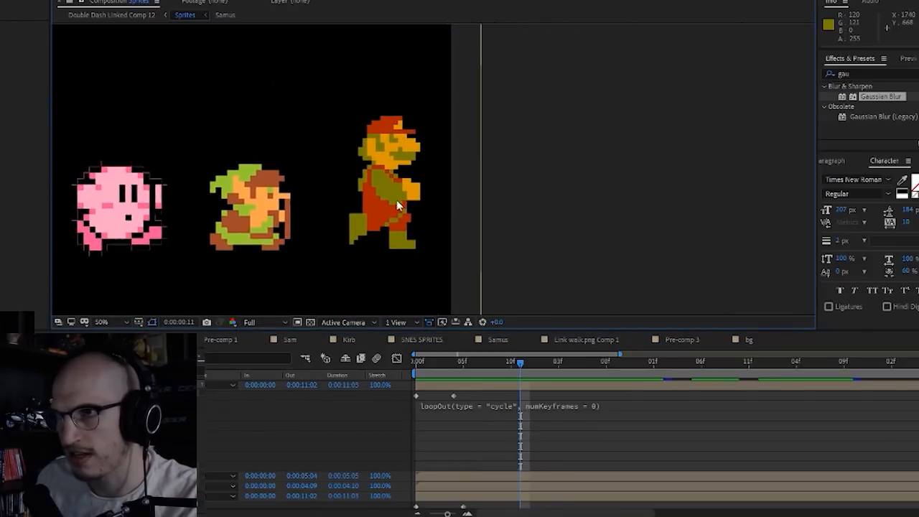
scroll(396, 204, "up", 2)
left_click_drag(297, 201, 527, 165)
Preview the looping Sprites animation and bring all four walking characters back into view
key("space")
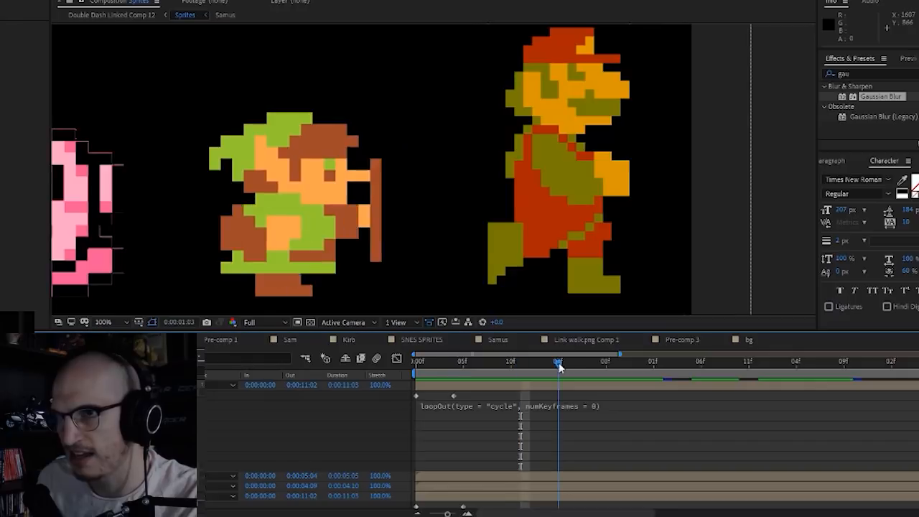
scroll(313, 225, "down", 2)
left_click_drag(313, 225, 420, 225)
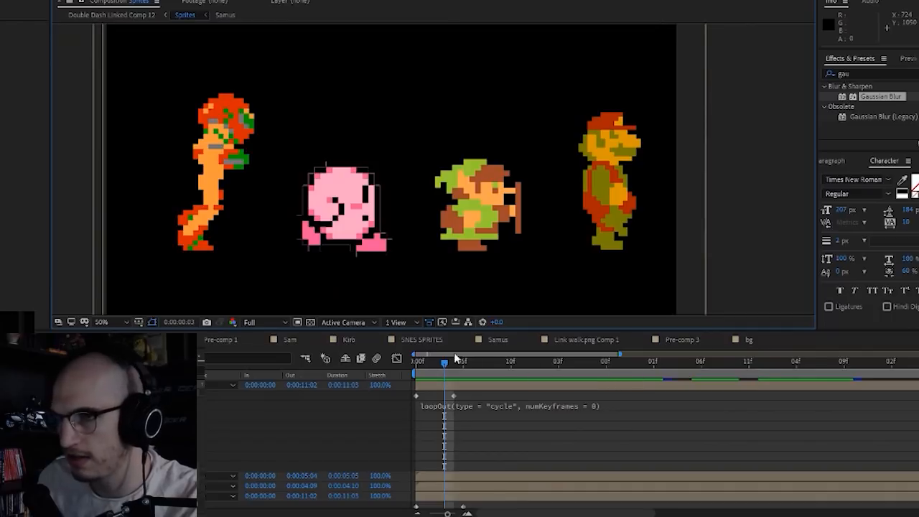
Move Double Dash Linked Comp 12 to 0:00:05:03 and look through the layers behind the blue and red-striped scene
left_click_drag(666, 376, 629, 396)
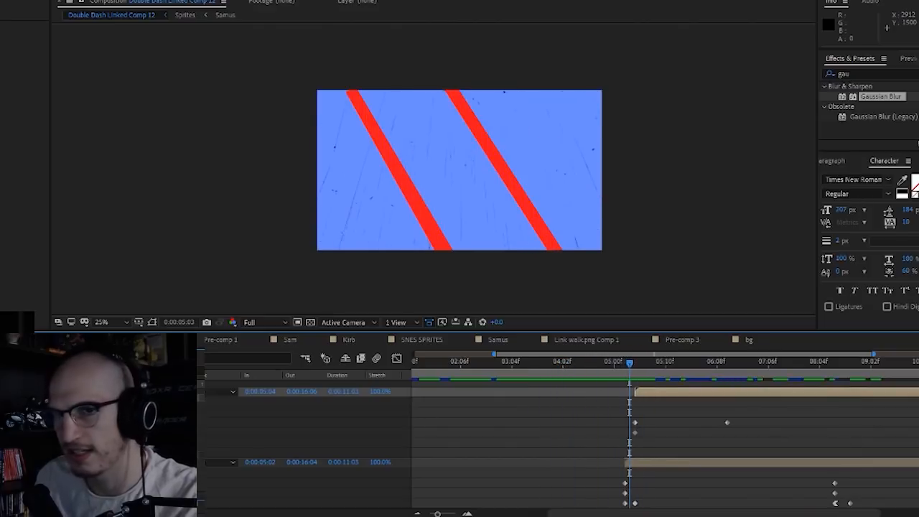
scroll(557, 445, "up", 2)
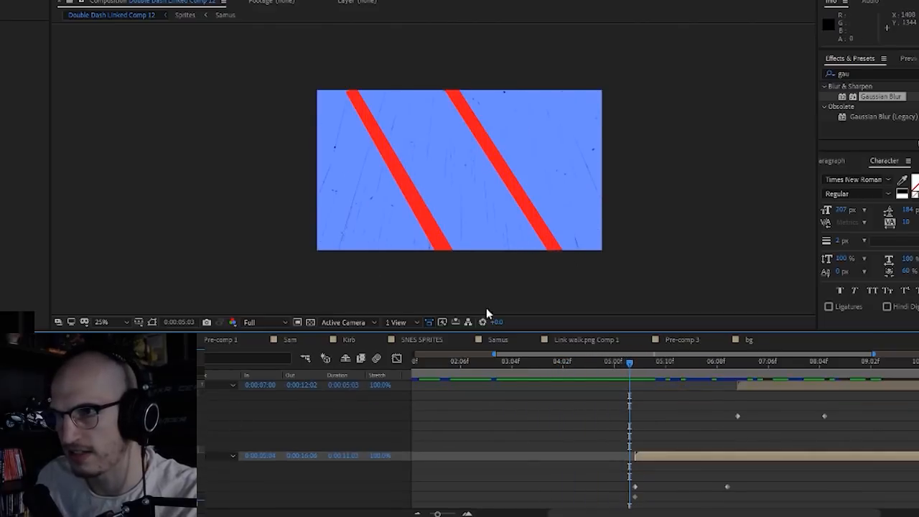
left_click(158, 385)
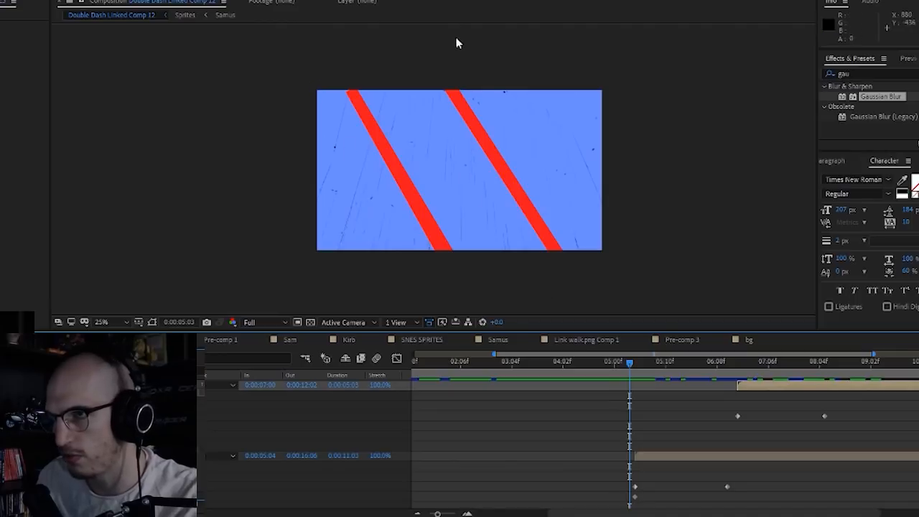
scroll(573, 425, "down", 5)
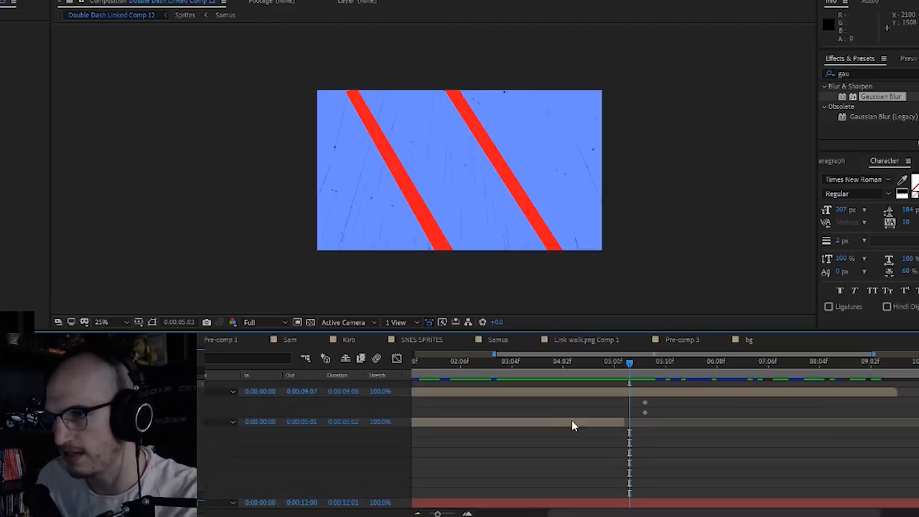
left_click(107, 412)
scroll(539, 498, "up", 5)
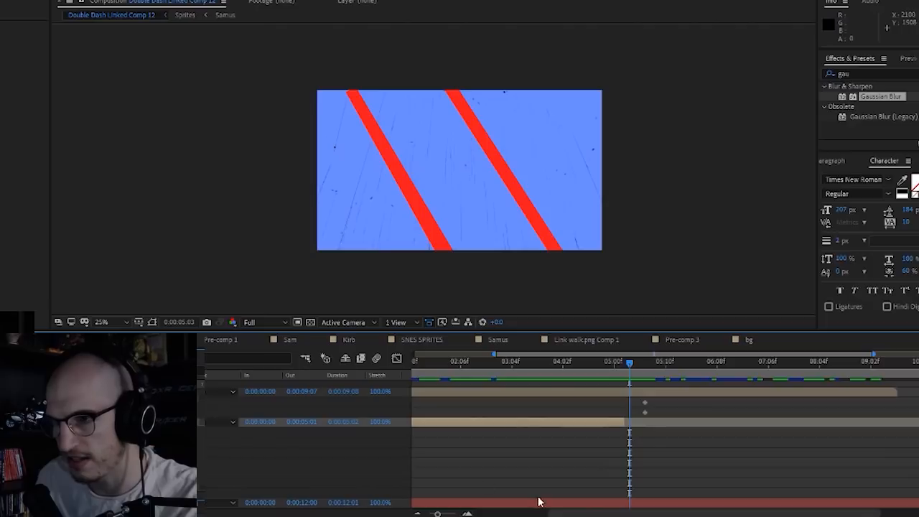
Advance Double Dash Linked Comp 12 to 0:00:05:05 and preview the sprites entering along the red stripes
mouse_move(628, 361)
left_mouse_down()
mouse_move(601, 366)
mouse_move(635, 368)
left_mouse_up()
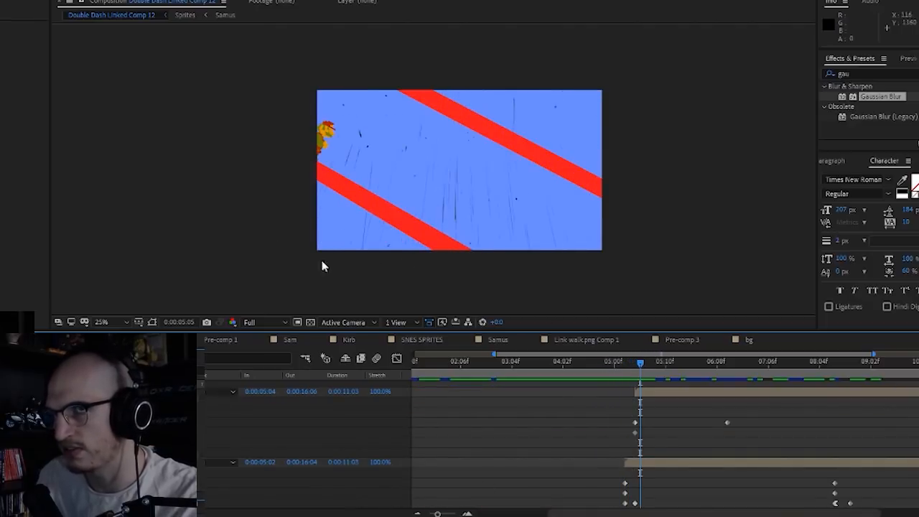
scroll(666, 431, "up", 2)
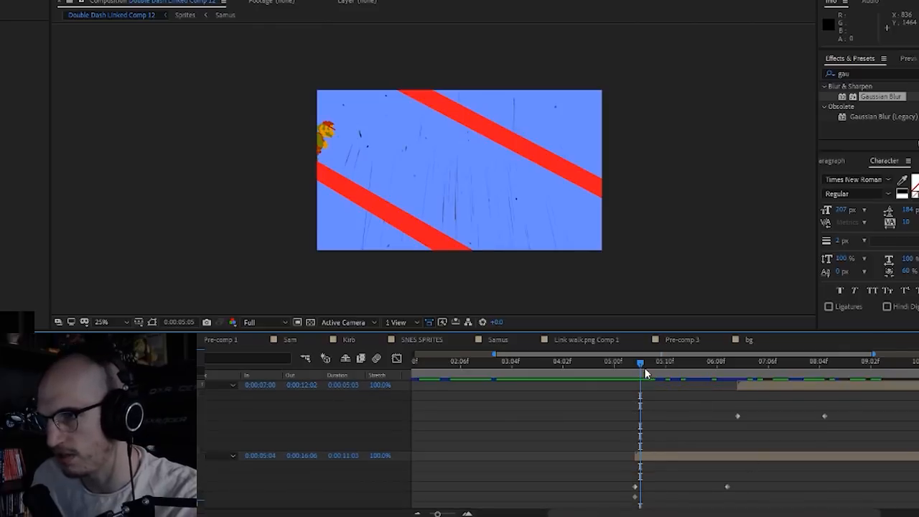
key("space")
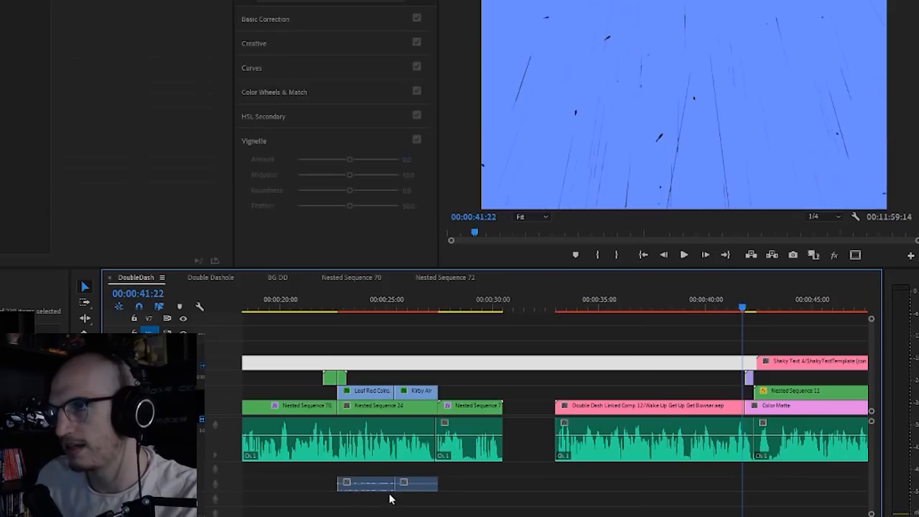
Switch to Premiere Pro, play the DoubleDash sequence into the swirl background and scrub to 00:00:42:16
key("space")
key("space")
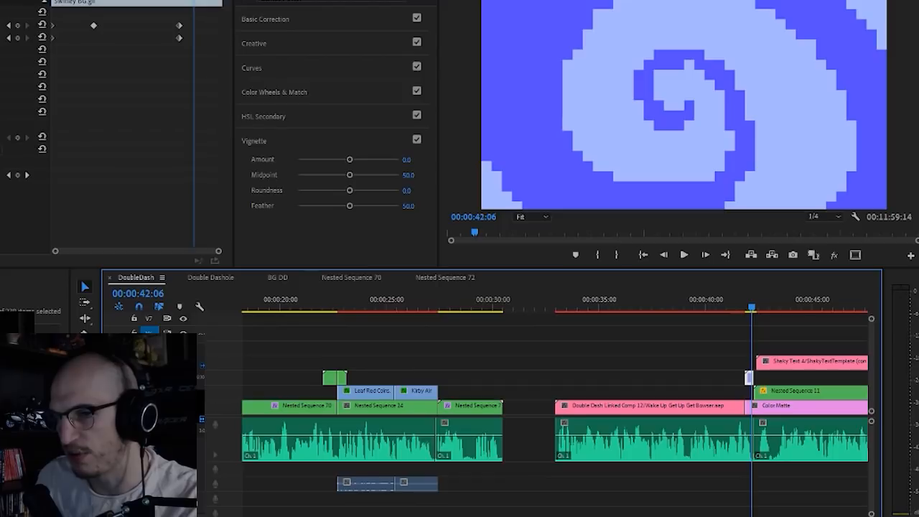
scroll(560, 374, "right", 5)
mouse_move(551, 307)
left_mouse_down()
mouse_move(567, 308)
mouse_move(558, 308)
left_mouse_up()
Open the Shaky Text 4 clip's original composition in After Effects with Edit Original
left_click(583, 369)
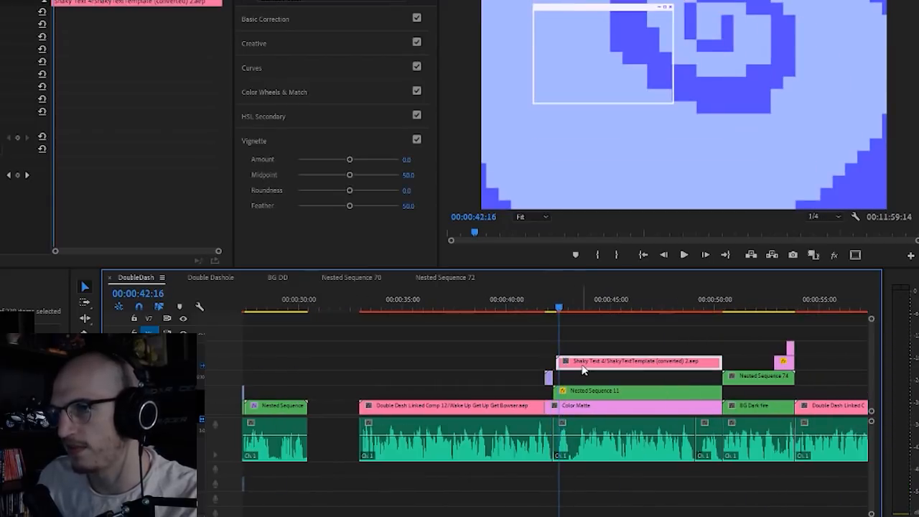
right_click(583, 370)
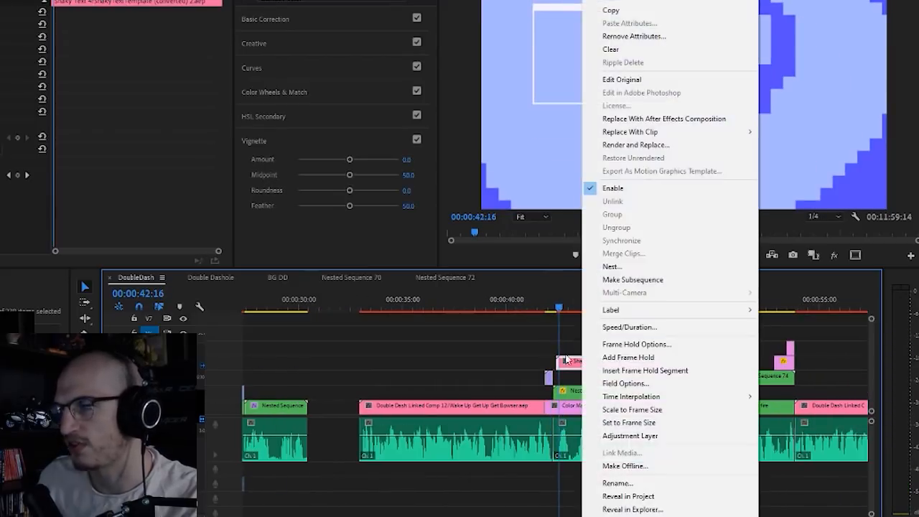
left_click(622, 85)
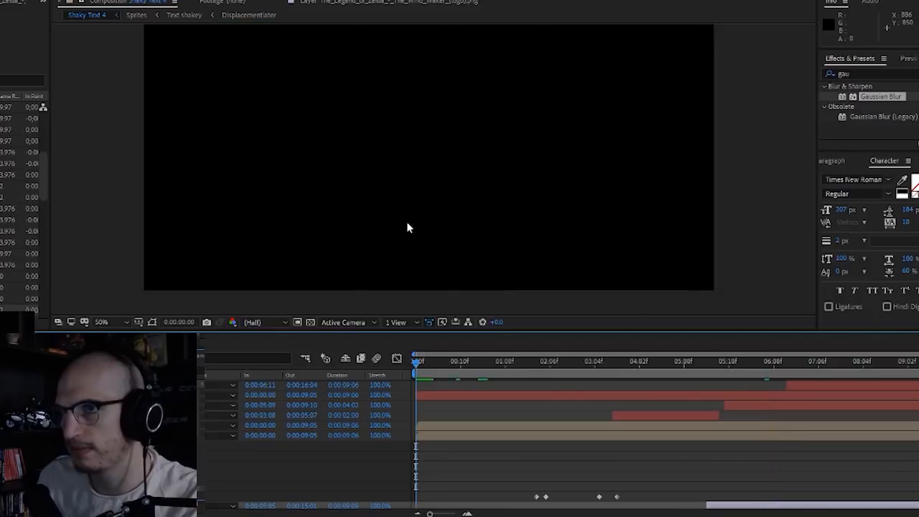
Scrub the start of the Shaky Text 4 composition to examine the retro window animation
left_click_drag(421, 367, 434, 367)
scroll(548, 221, "down", 2)
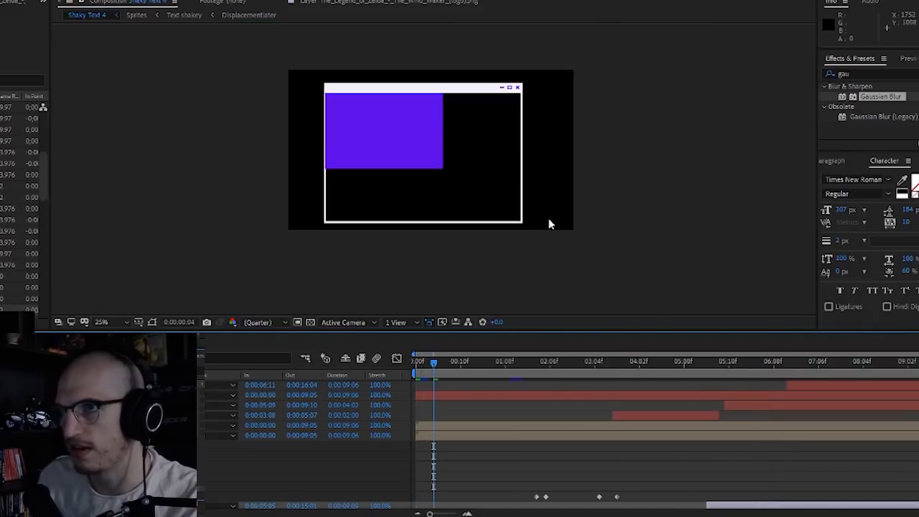
left_click_drag(556, 181, 578, 189)
left_click_drag(442, 366, 439, 364)
Scrub the Text shakey composition to 0:00:02:08 and examine the pixelated, wobbling "Welcome 2000s!" text
left_click_drag(422, 363, 500, 386)
key("period")
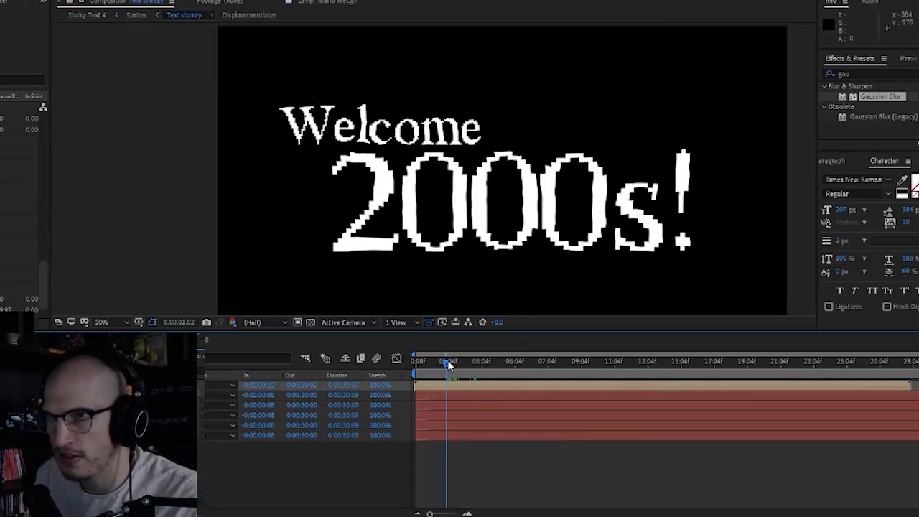
left_click_drag(447, 363, 473, 360)
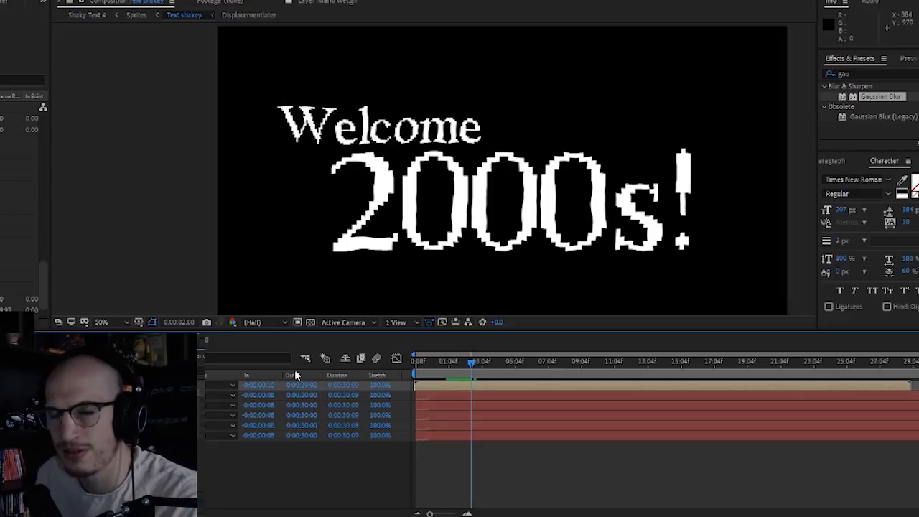
Create a magenta 1920 × 1080 px solid layer in the Text shakey composition
right_click(1, 473)
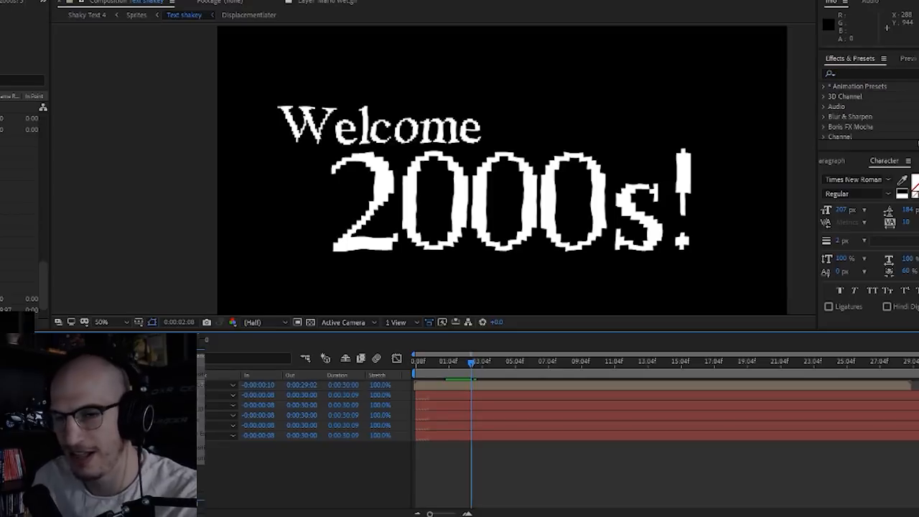
mouse_move(36, 345)
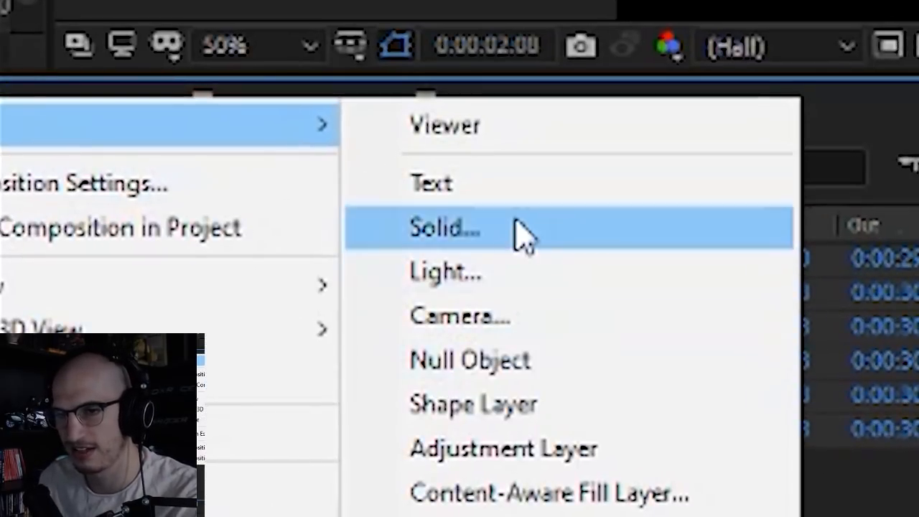
left_click(521, 236)
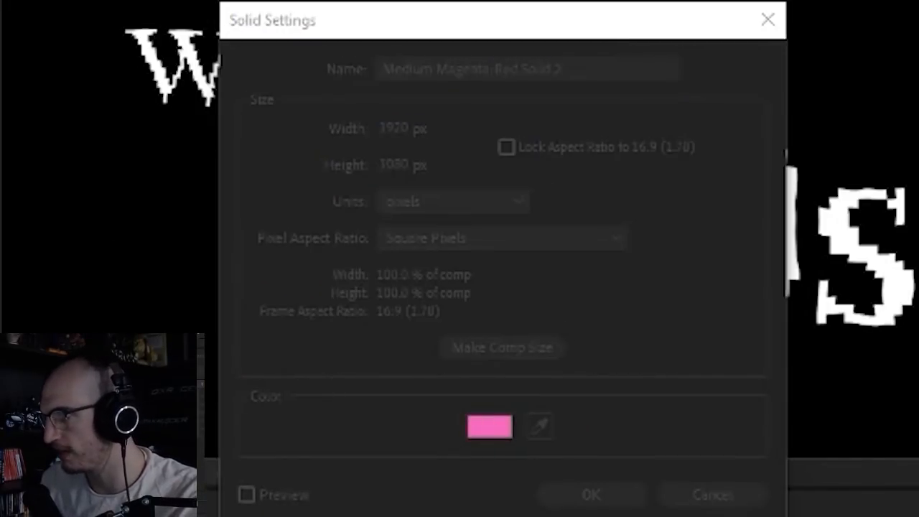
left_click(587, 496)
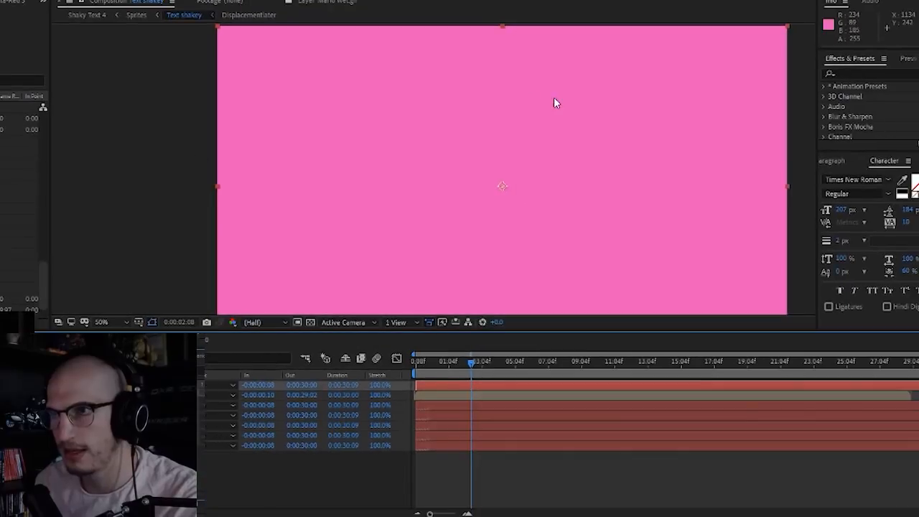
Search the effects for fractal and apply Fractal Noise to the new magenta solid
left_click(880, 73)
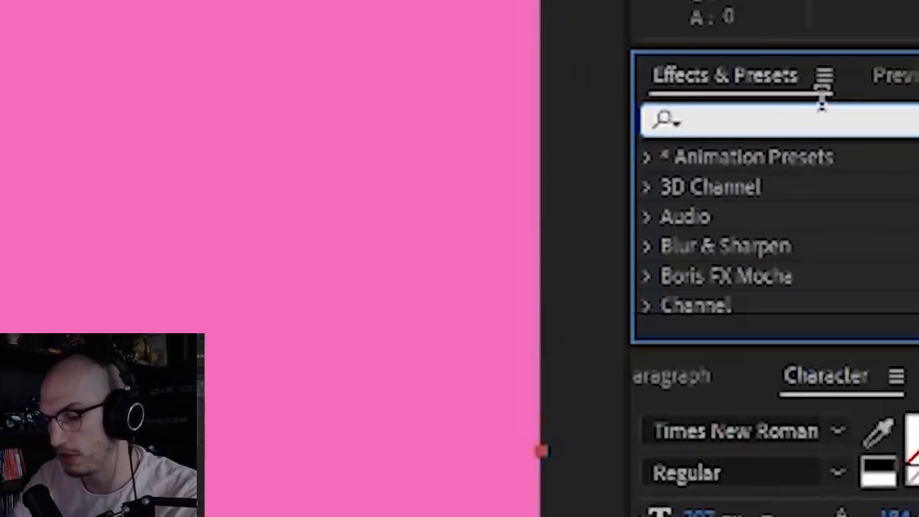
type("frac")
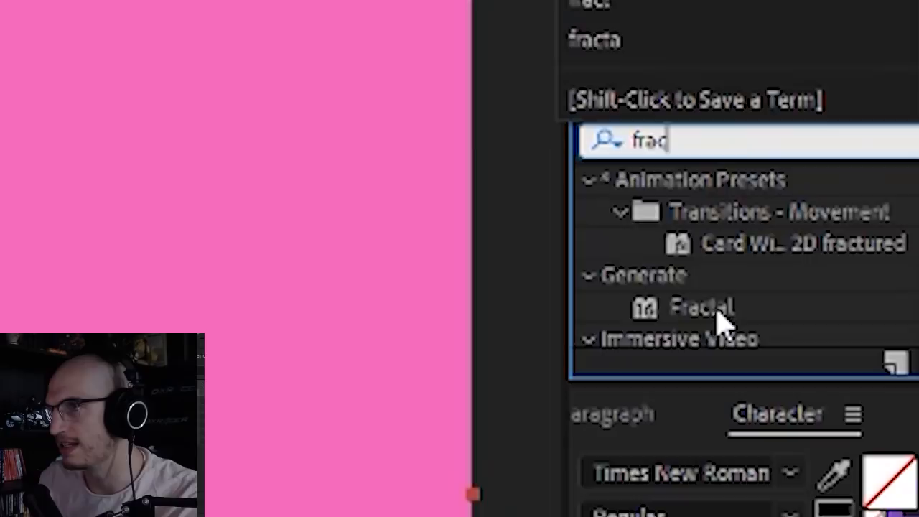
type("r")
key("BackSpace")
type("tal")
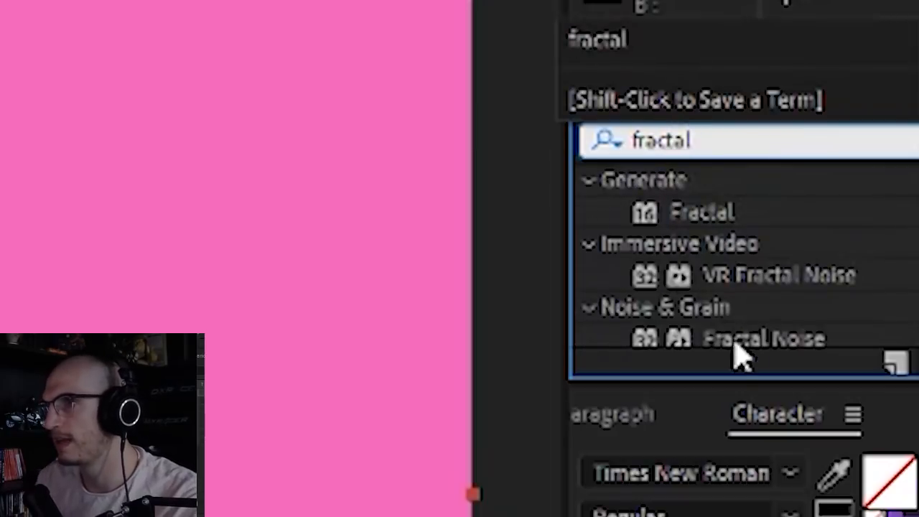
left_click_drag(739, 356, 426, 318)
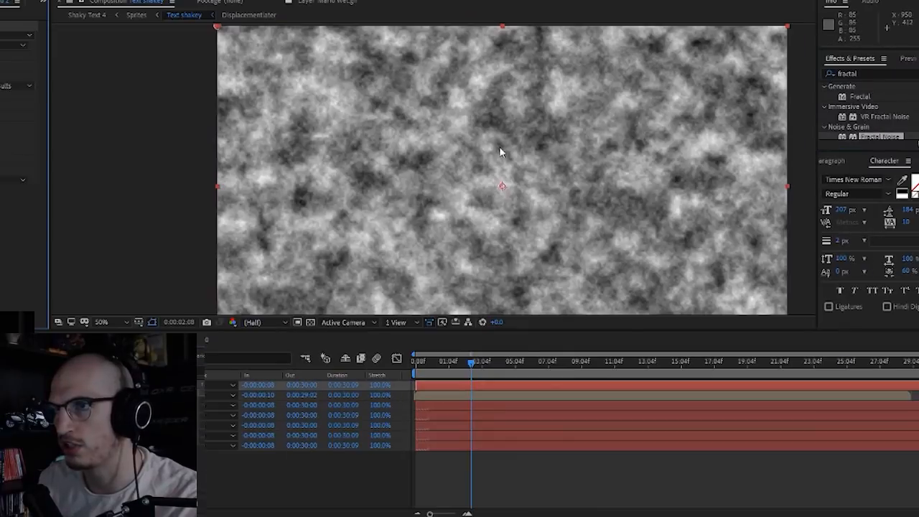
Try a different Contrast value on the solid's Fractal Noise effect and undo the change
scroll(501, 152, "down", 5)
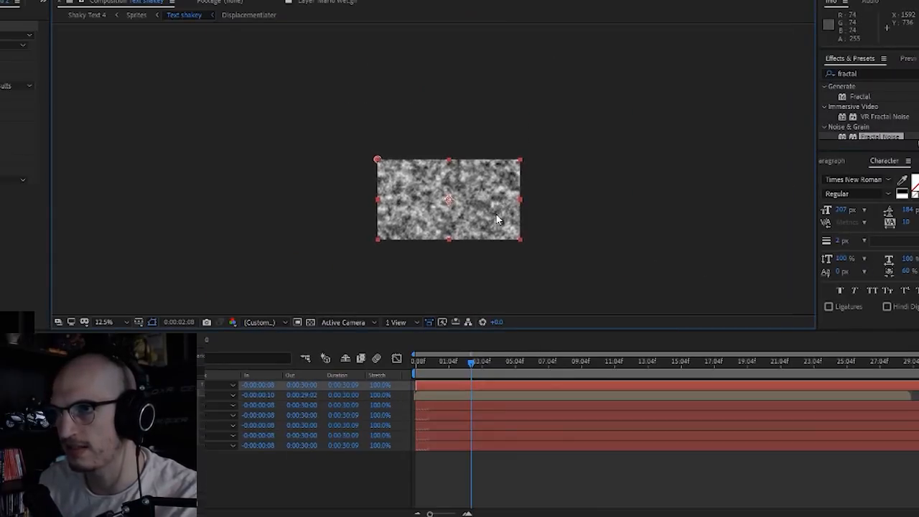
scroll(462, 188, "up", 2)
left_click_drag(461, 188, 481, 168)
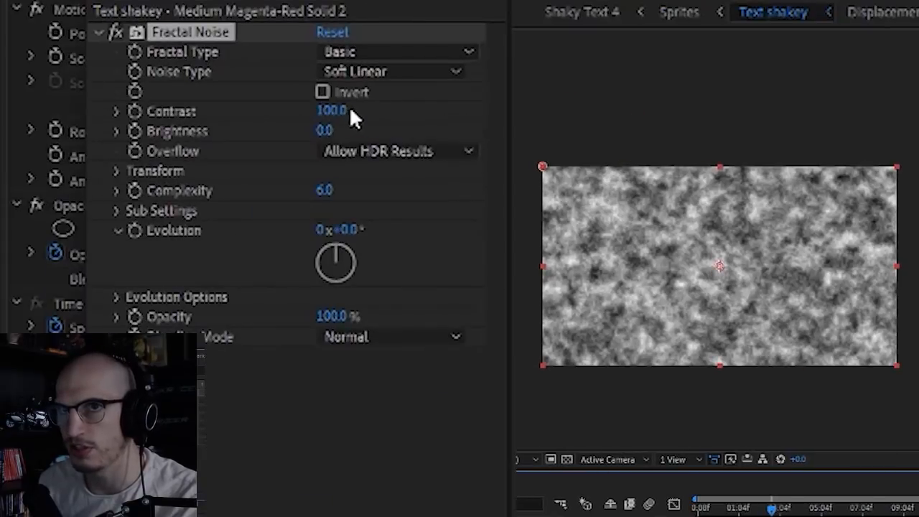
left_click_drag(352, 115, 475, 164)
key("ctrl+z")
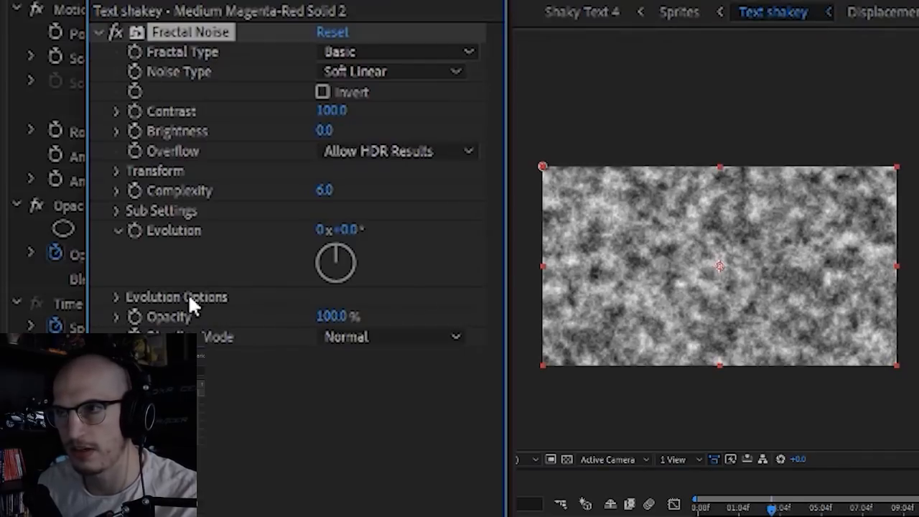
Vary the Fractal Noise Random Seed under Evolution Options, drive it with the expression time*3, and preview the noise
left_click(115, 297)
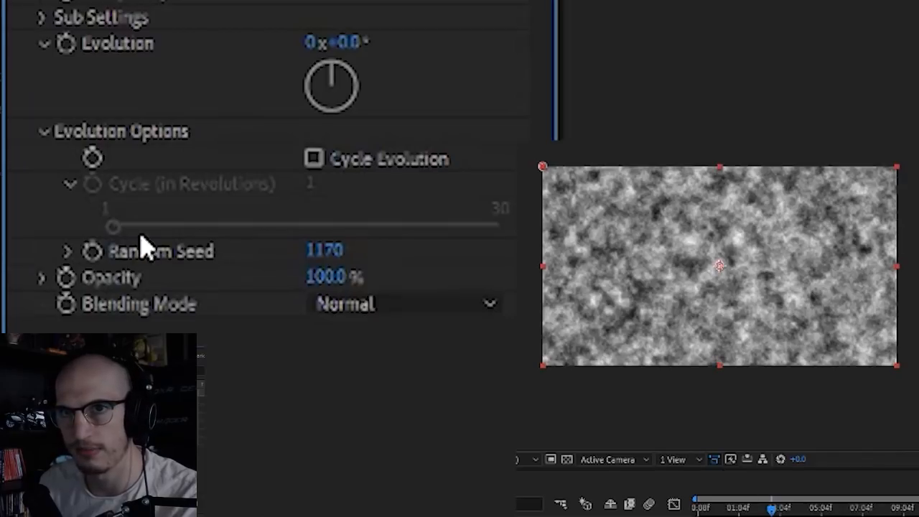
left_click_drag(310, 250, 144, 276)
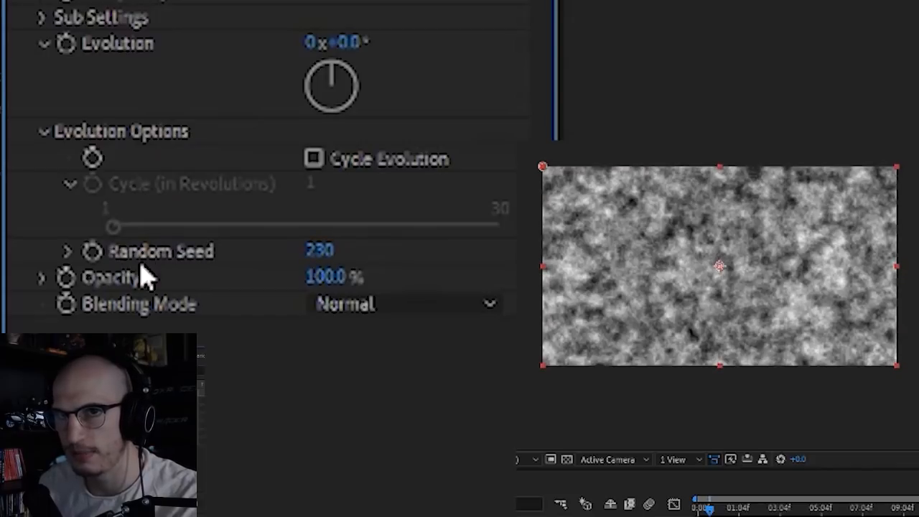
left_click(92, 251, "alt")
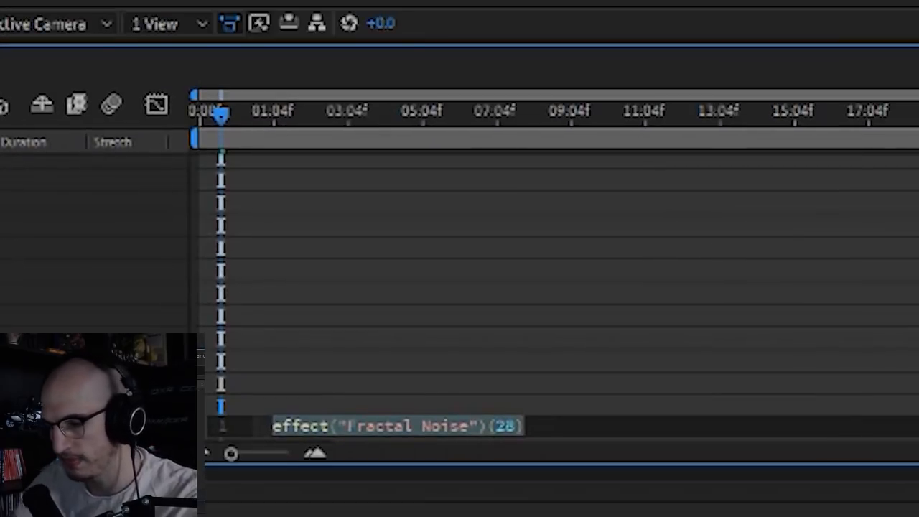
type("timer")
key("BackSpace")
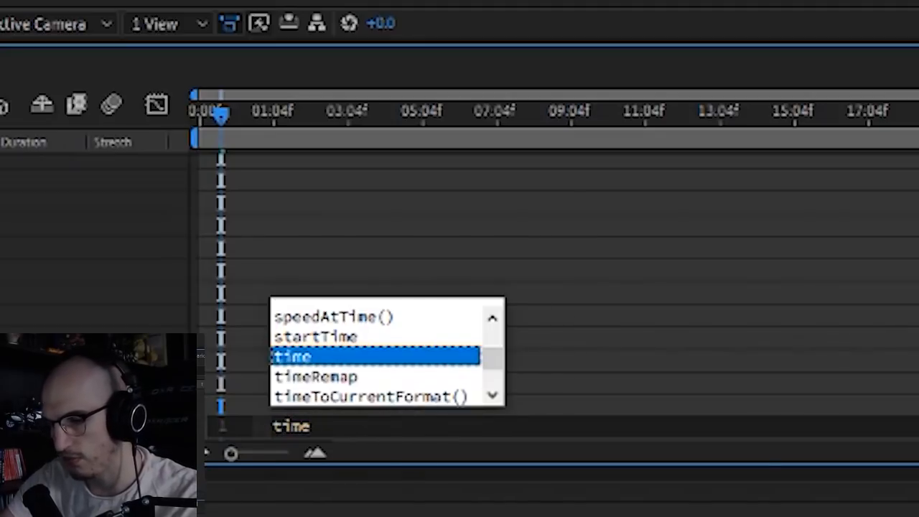
type("*")
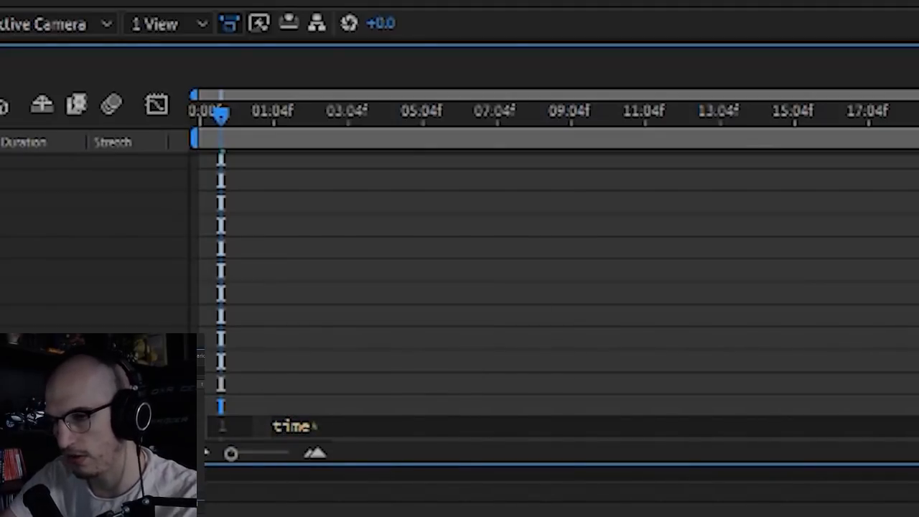
left_click(360, 287)
left_click_drag(231, 112, 325, 101)
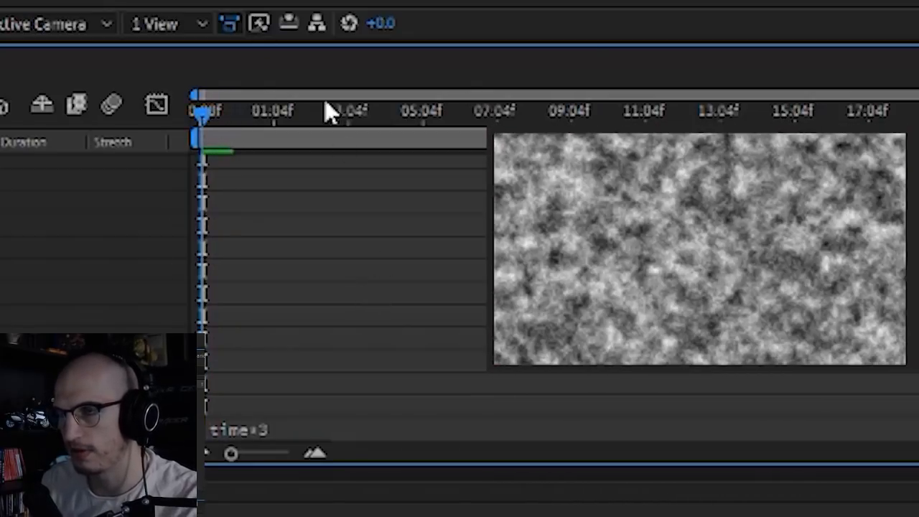
key("space")
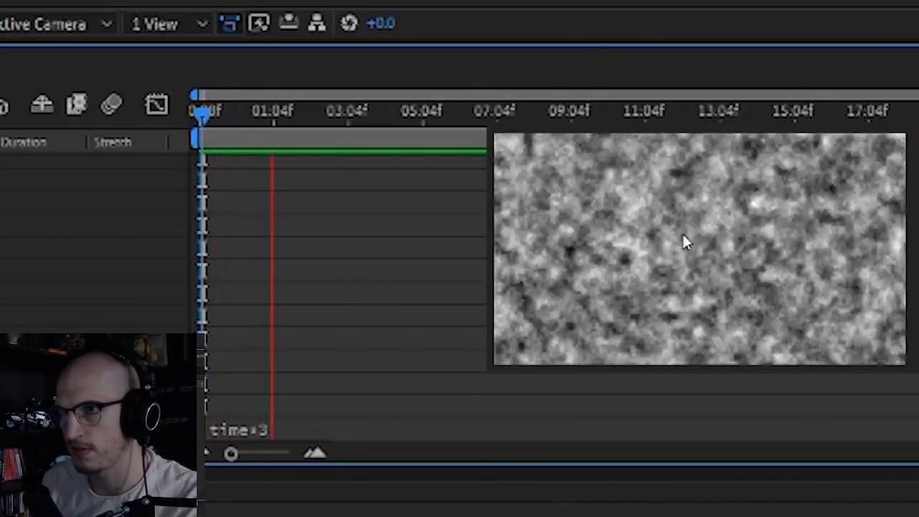
Raise the Random Seed expression to time*30 and finally time*60, previewing the noise after each change
left_click(255, 429)
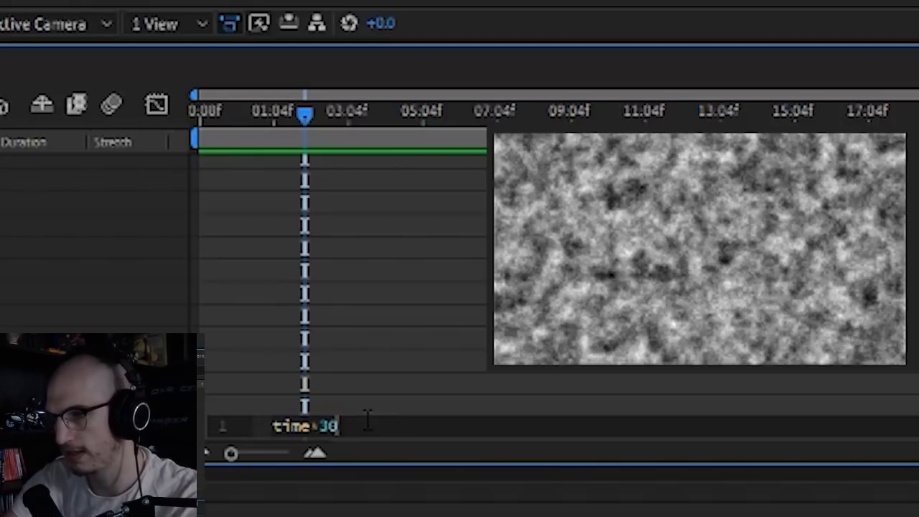
key("space")
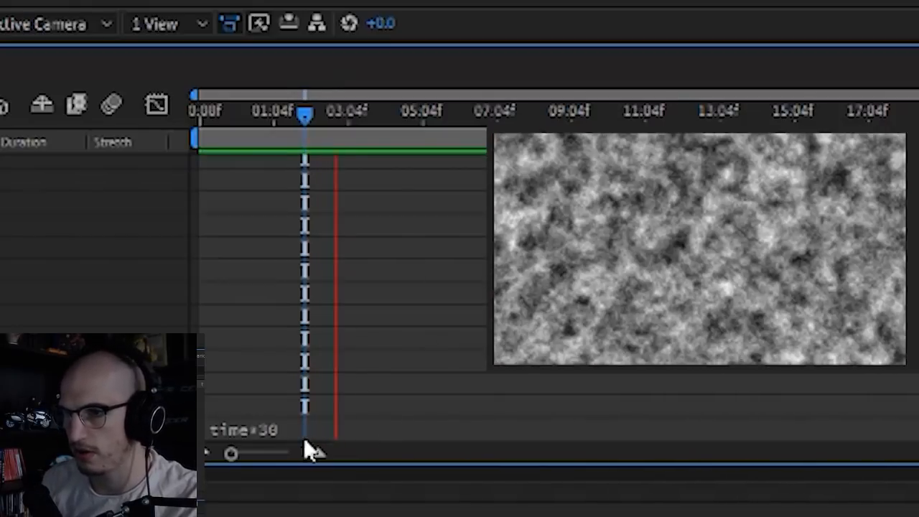
left_click(287, 427)
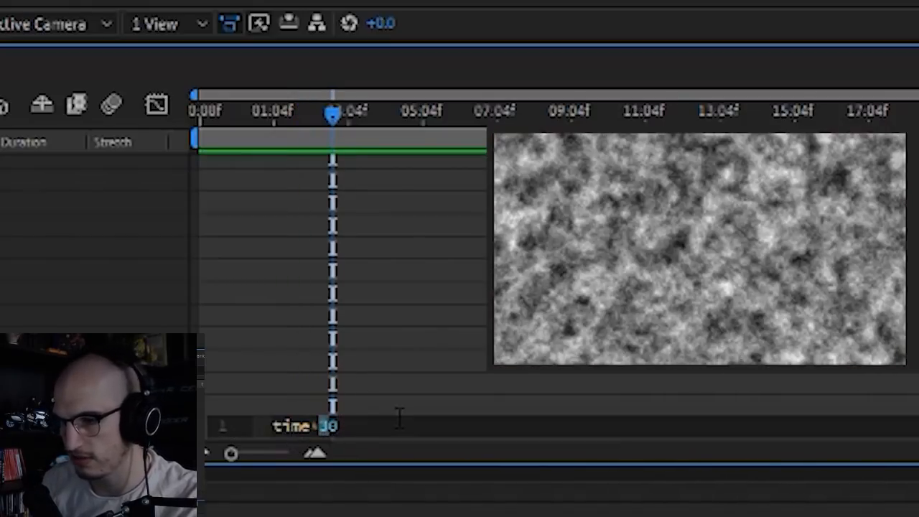
left_click(421, 365)
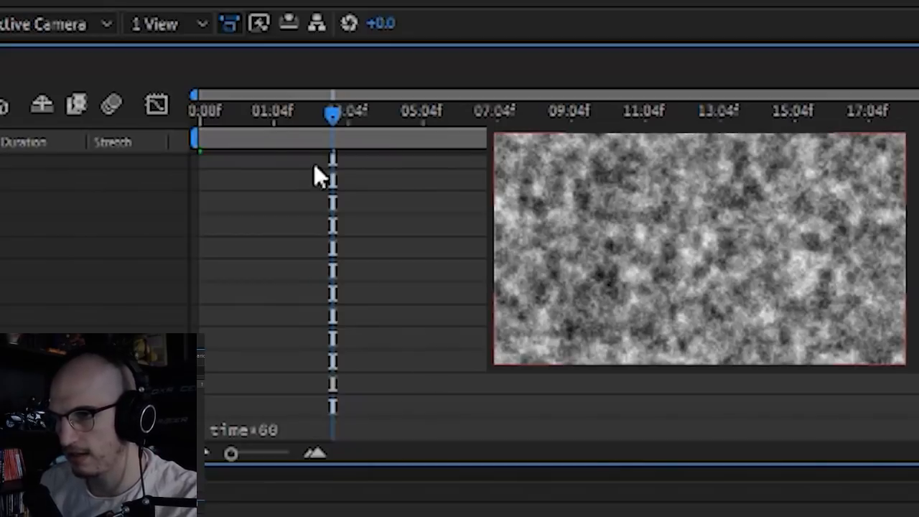
left_click_drag(304, 114, 77, 109)
key("space")
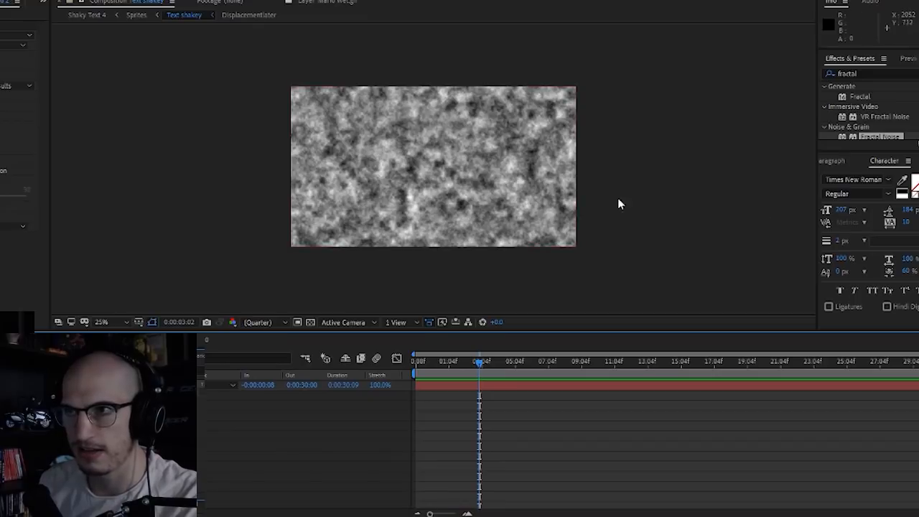
Try pre-composing the noise solid with all attributes left in Text shakey, expand the resulting layer's properties, and undo the pre-compose
key("u")
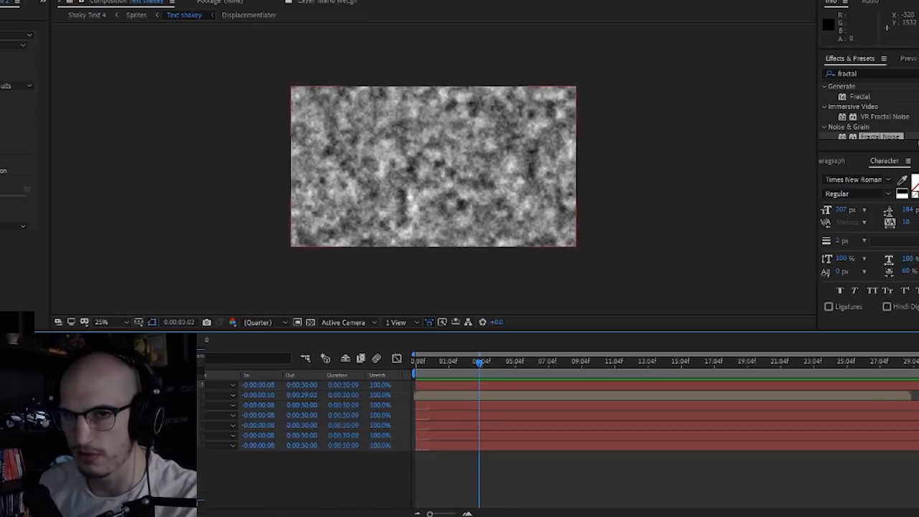
double_click(94, 385)
right_click(94, 386)
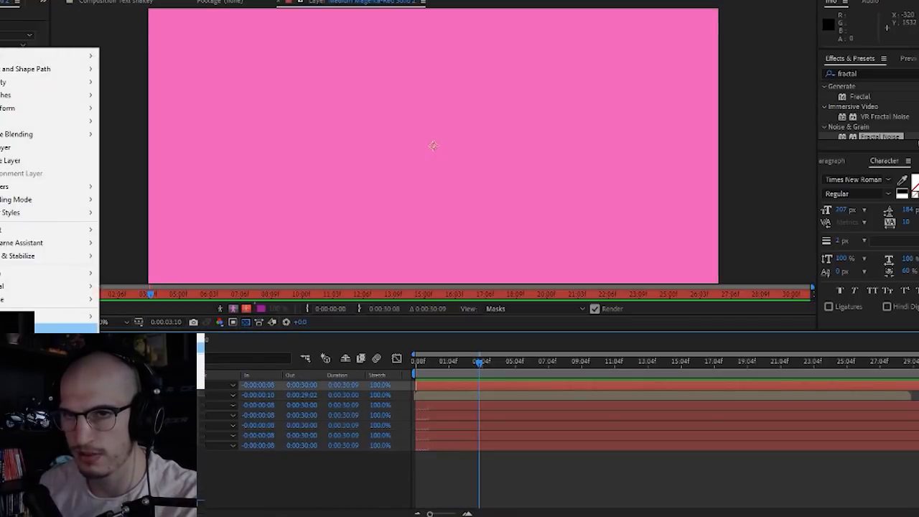
left_click(64, 327)
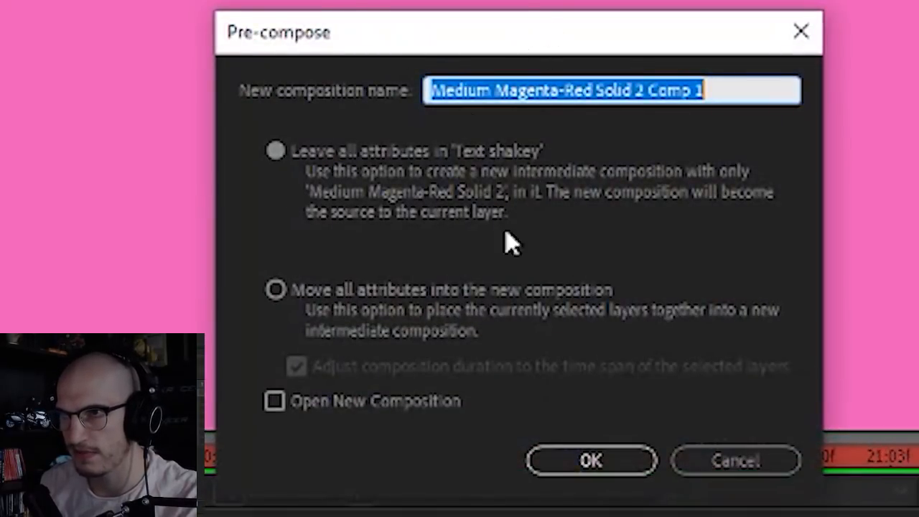
left_click(591, 460)
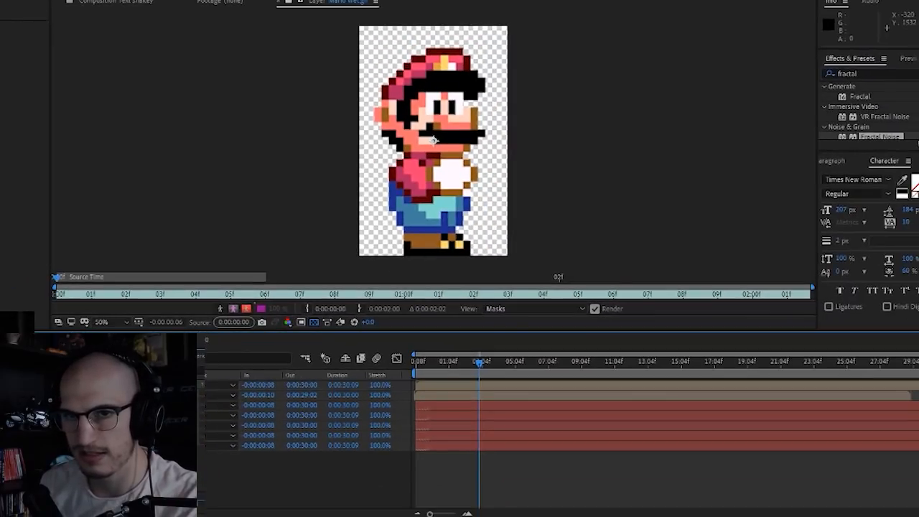
left_click(20, 384)
left_click(43, 396)
left_click(27, 395)
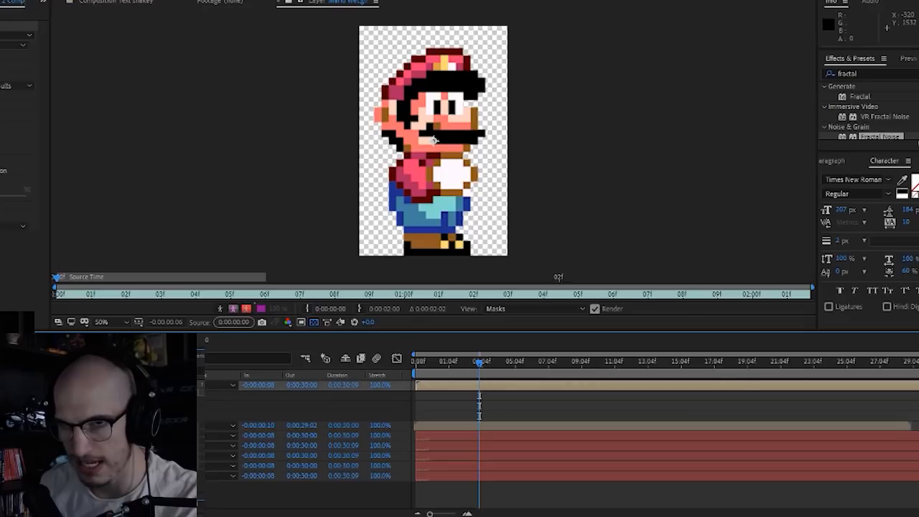
key("ctrl+z")
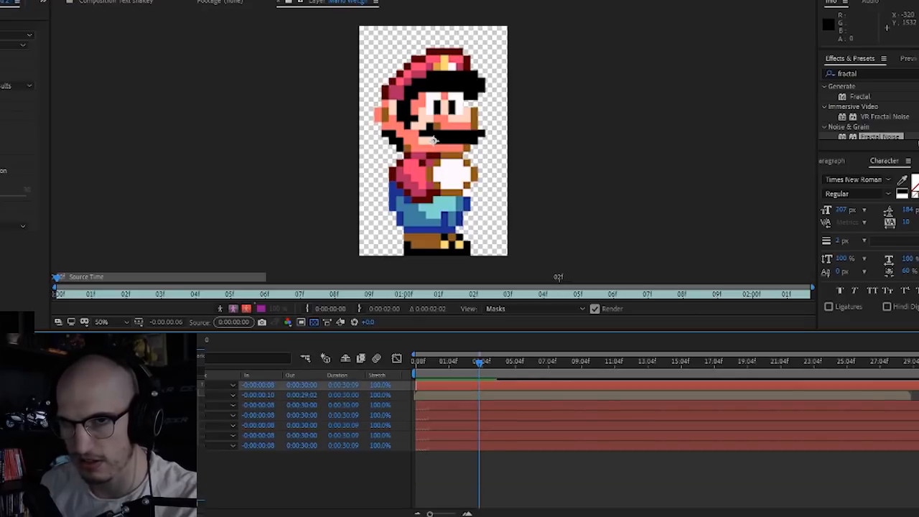
Pre-compose the noise solid with all attributes moved into the new composition, and hide the resulting layer
right_click(4, 385)
left_click(68, 328)
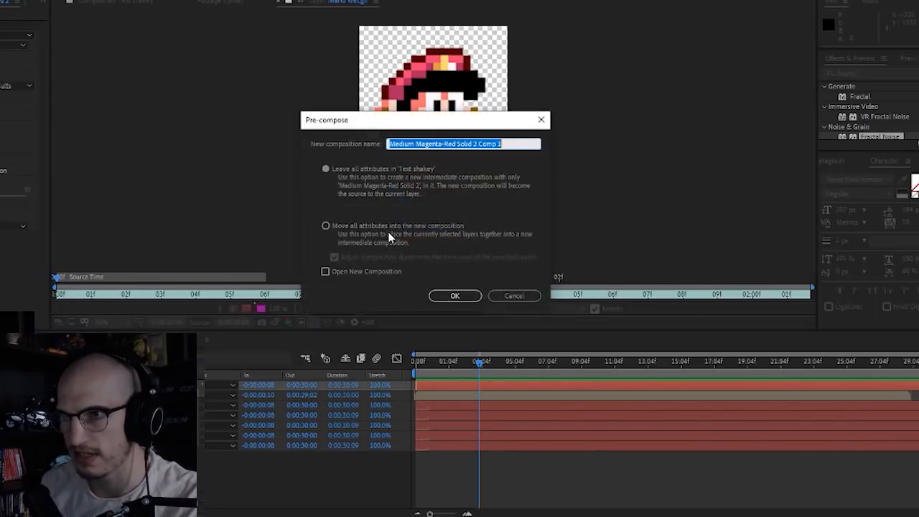
left_click(388, 236)
left_click(466, 299)
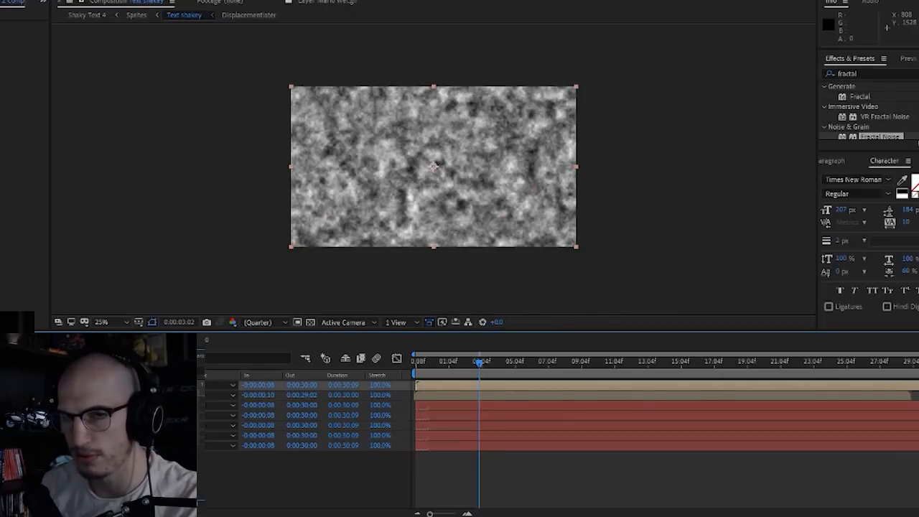
left_click(3, 385)
Search the effects for displace and apply Displacement Map to the "Welcome 2000s! 3" text layer
left_click(405, 179)
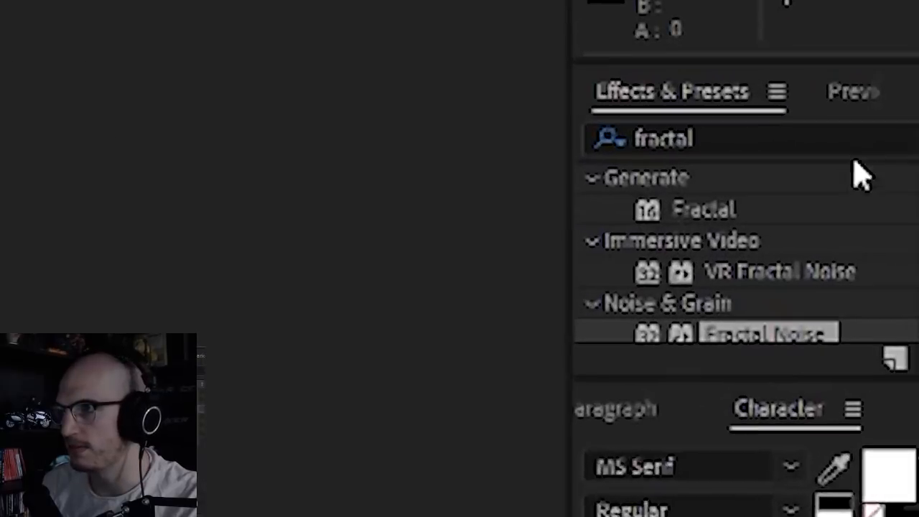
left_click(887, 72)
double_click(879, 74)
type("dos")
key("BackSpace")
key("BackSpace")
type("isplace")
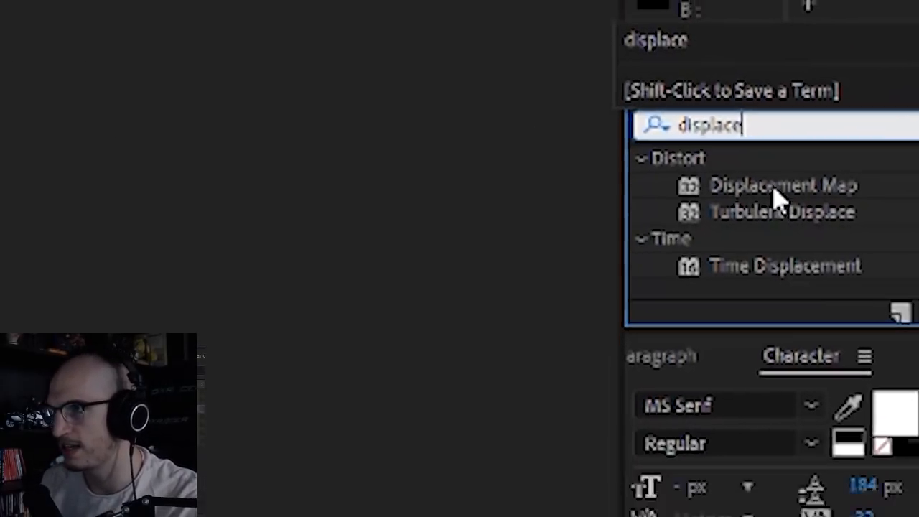
left_click(732, 223)
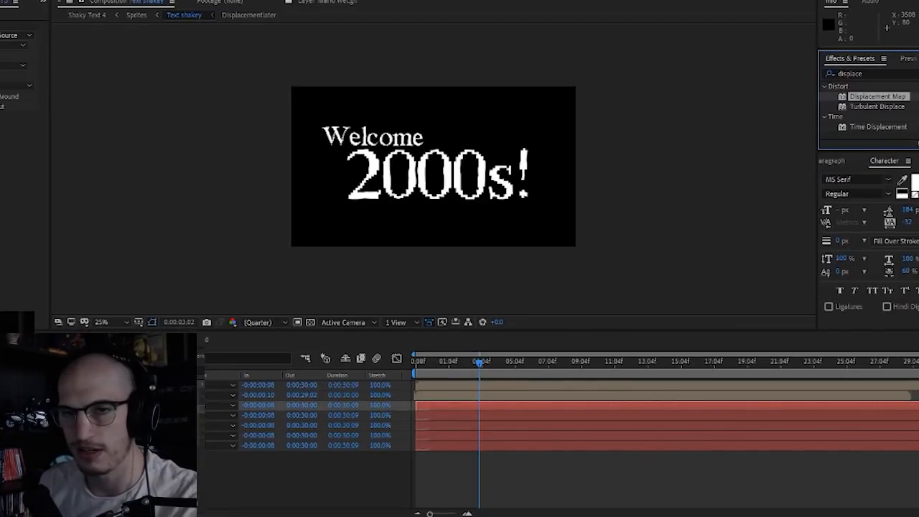
left_click_drag(877, 96, 848, 149)
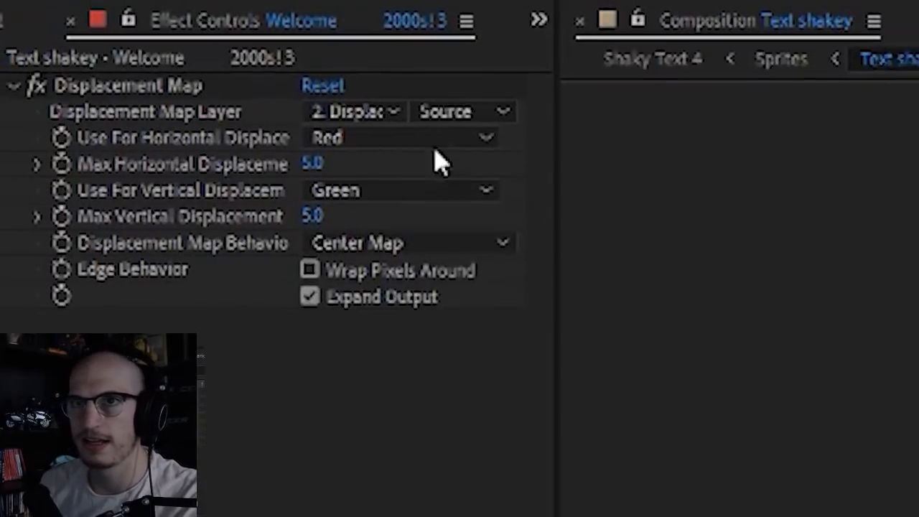
Choose Medium Magenta-Red Solid 2 Comp 1 as the text's Displacement Map Layer and preview the composition
left_click(388, 114)
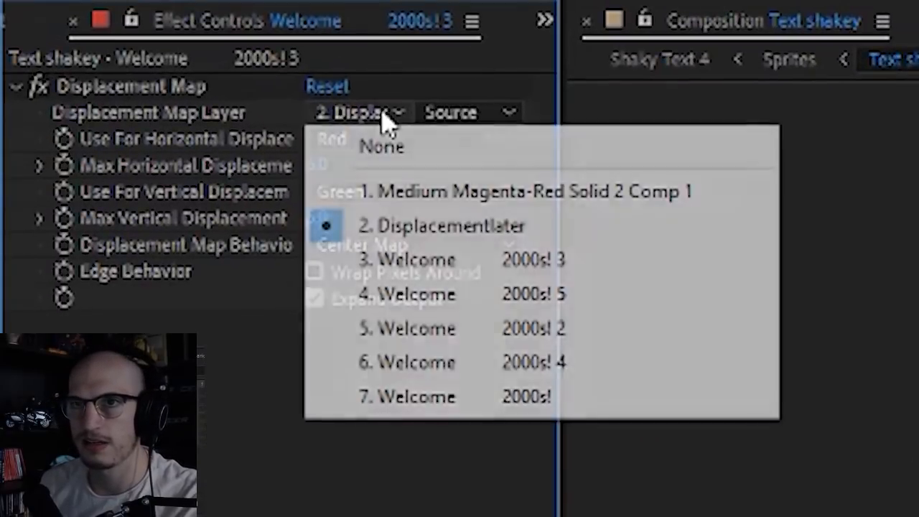
left_click(413, 191)
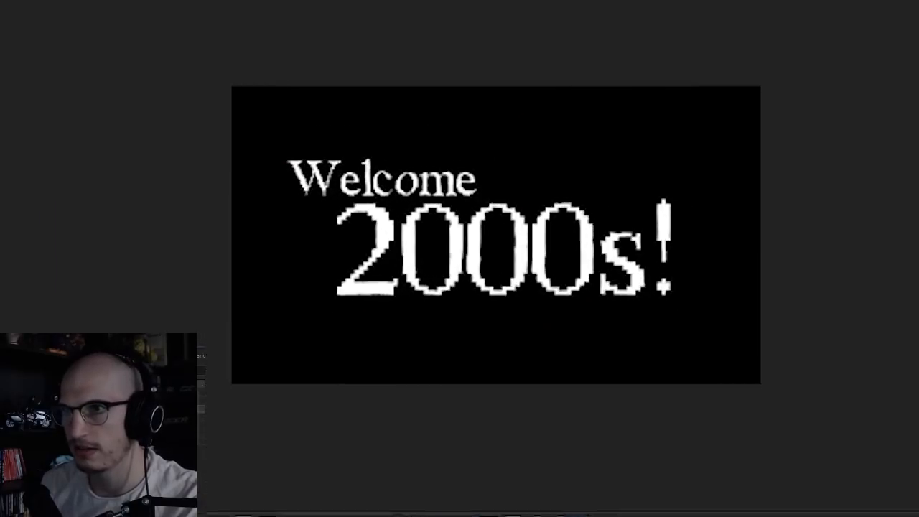
key("space")
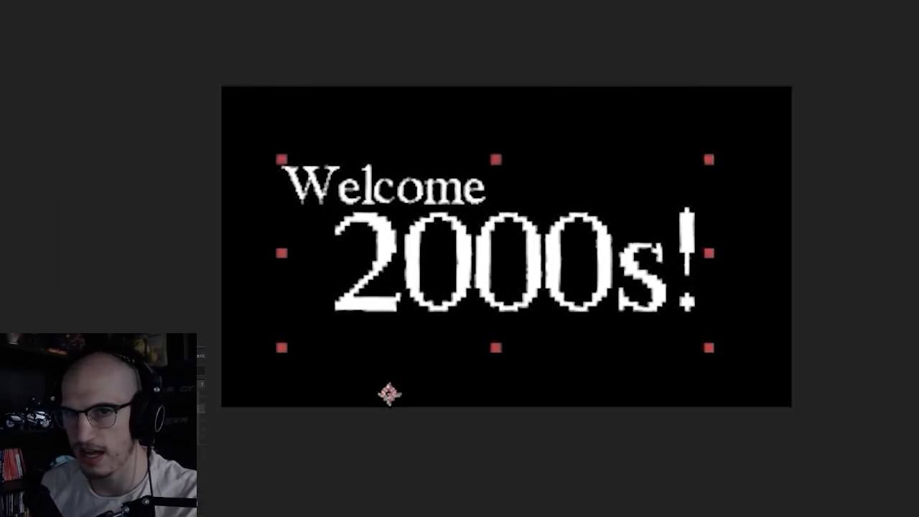
left_click(479, 361)
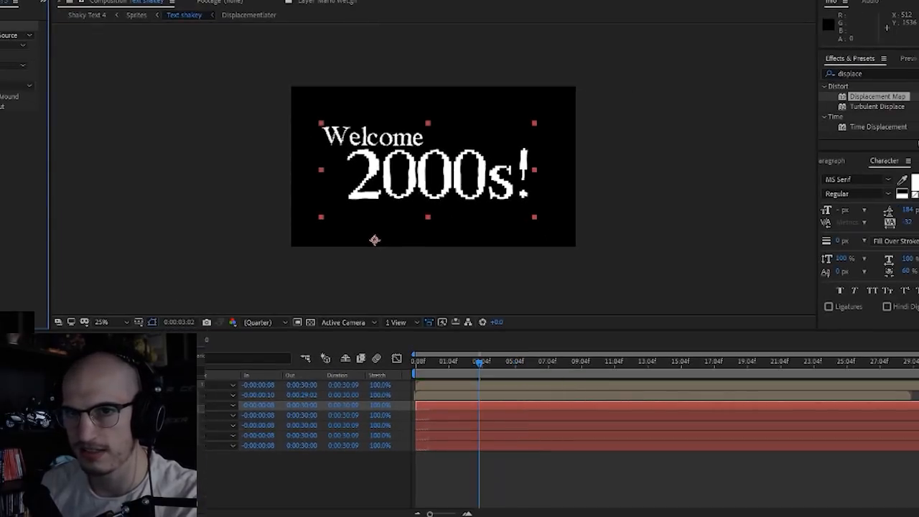
Delete the Medium Magenta-Red Solid 2 Comp 1 layer and preview the text with Displacementlater as its displacement map
left_click(495, 395)
left_click(495, 384)
key("Delete")
left_click(144, 394)
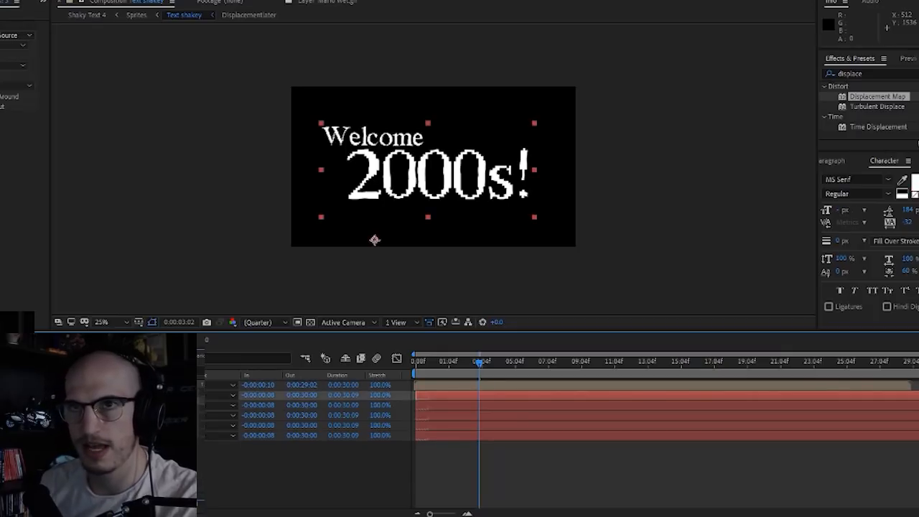
left_click(2, 35)
left_click(8, 65)
key("space")
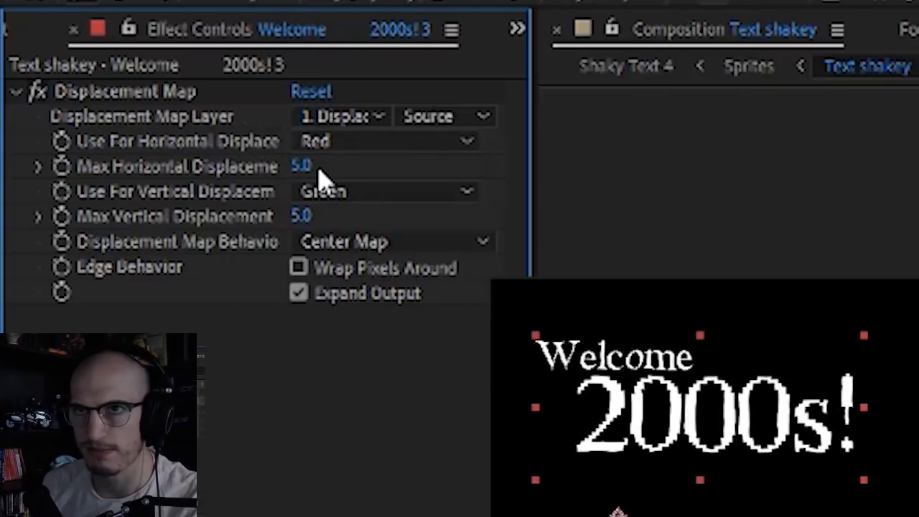
Adjust the text's Max Horizontal and Max Vertical Displacement to exaggerate the distortion, and play the animation from the start
left_click_drag(302, 166, 89, 276)
key("ctrl+z")
left_click_drag(304, 219, 603, 319)
left_click_drag(301, 166, 459, 172)
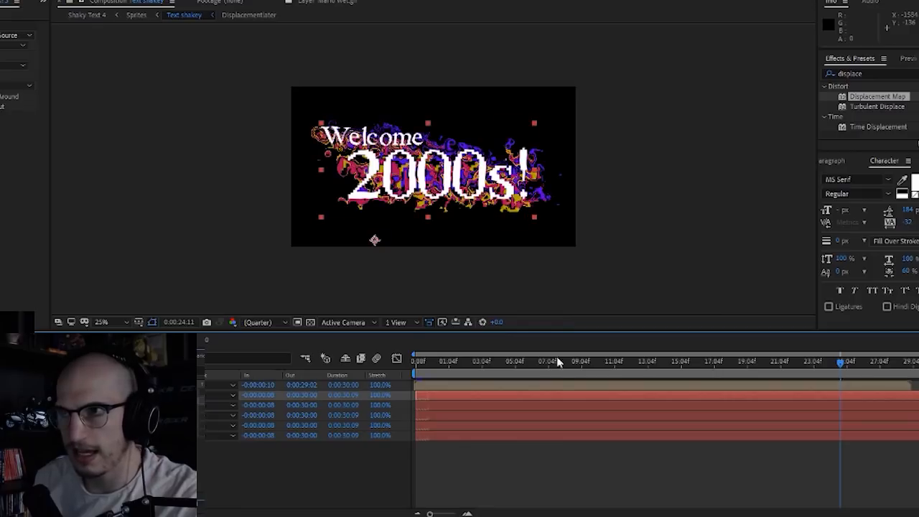
left_click_drag(527, 363, 409, 363)
key("space")
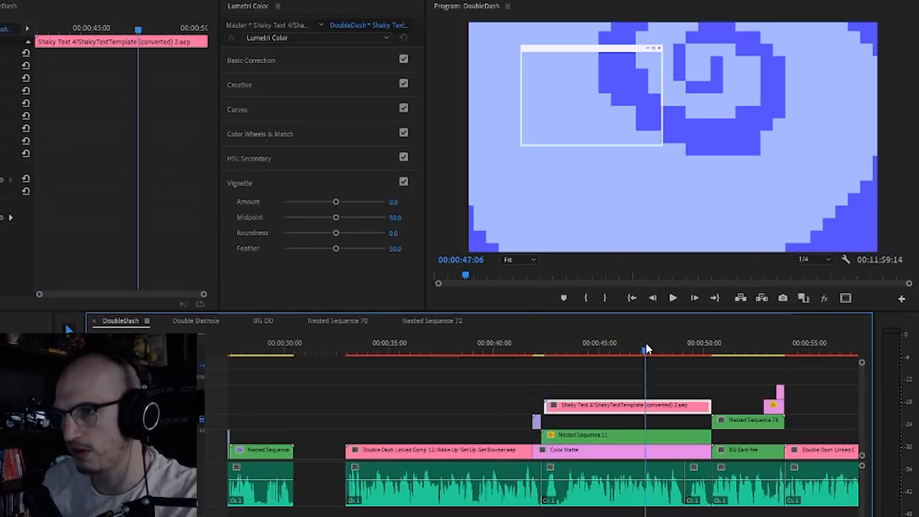
Switch to Premiere Pro and play the Shaky Text 4 clip in the DoubleDash sequence from its beginning
left_click(702, 349)
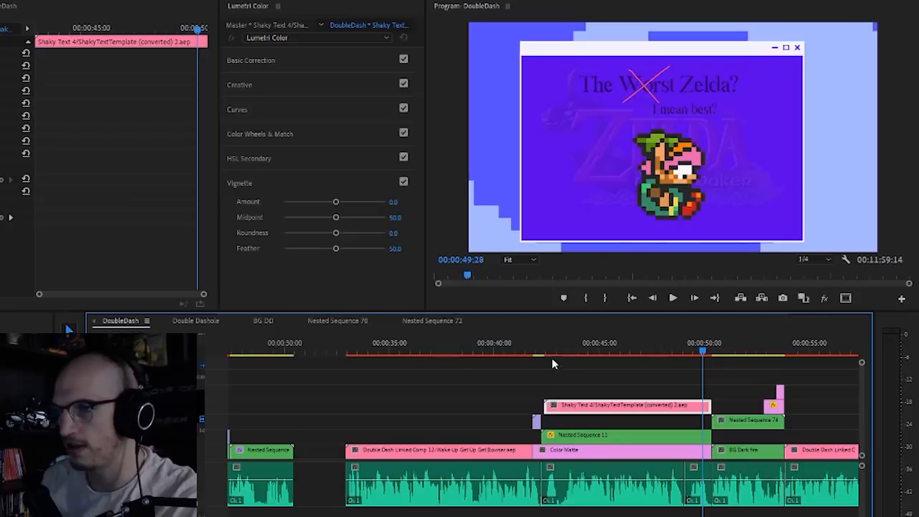
left_click(548, 356)
key("space")
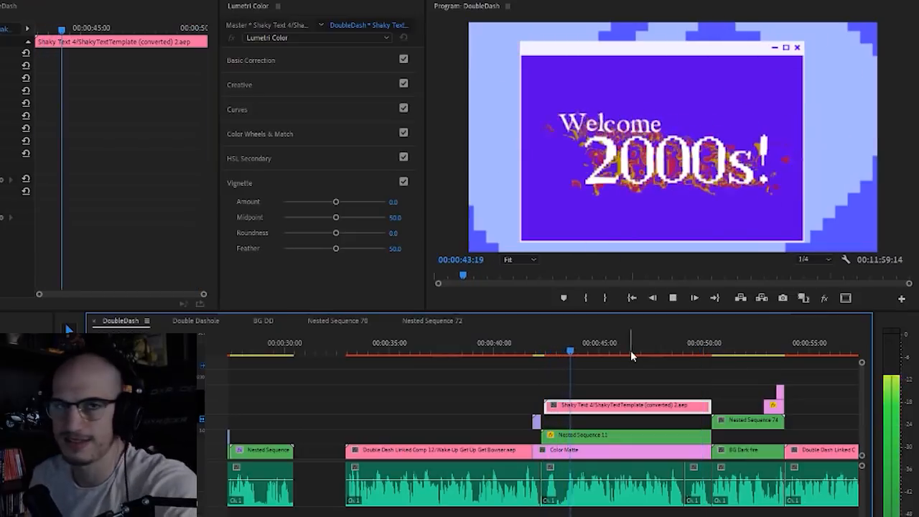
key("space")
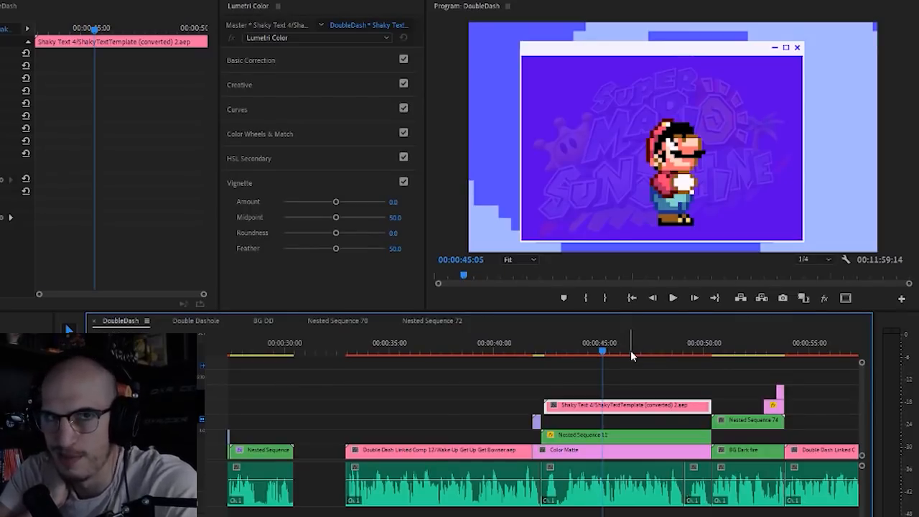
key("space")
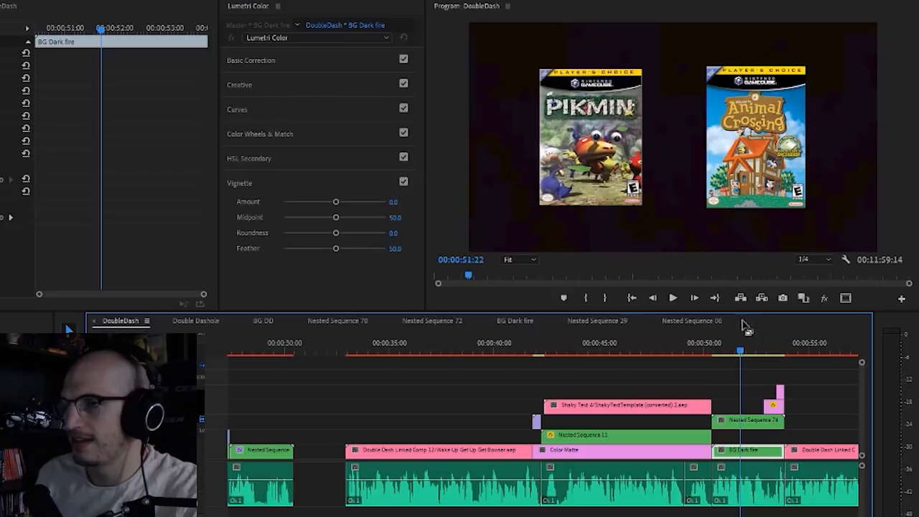
Play and scrub the GameCube cover pop-in animation over the BG Dark fire clip to examine its timing
left_click_drag(732, 350, 715, 350)
key("Right")
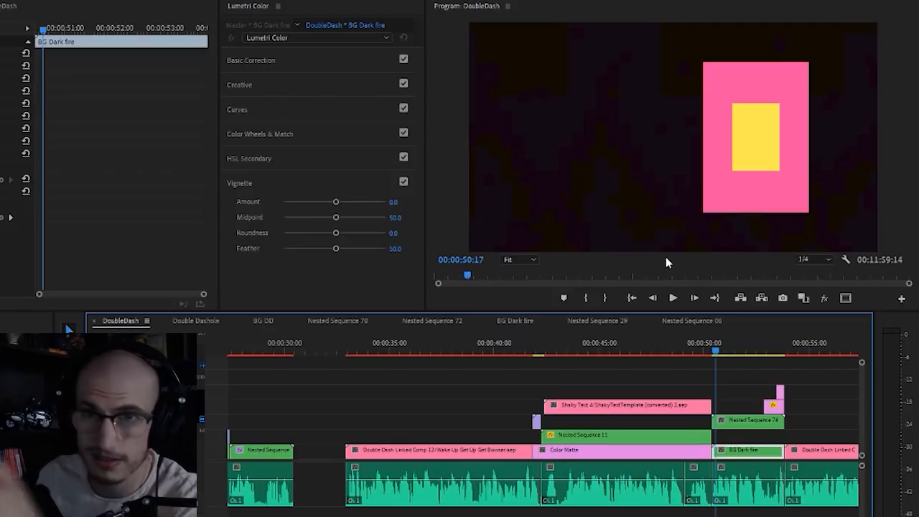
key("space")
key("space")
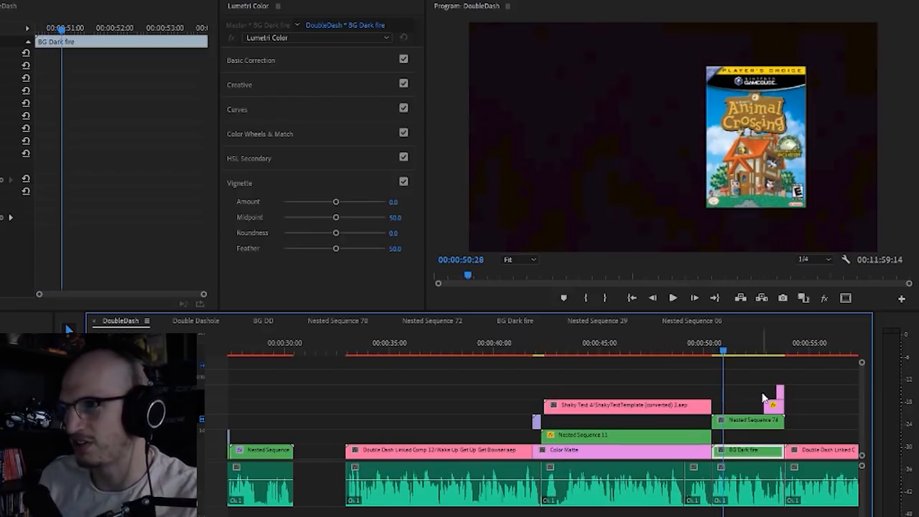
key("space")
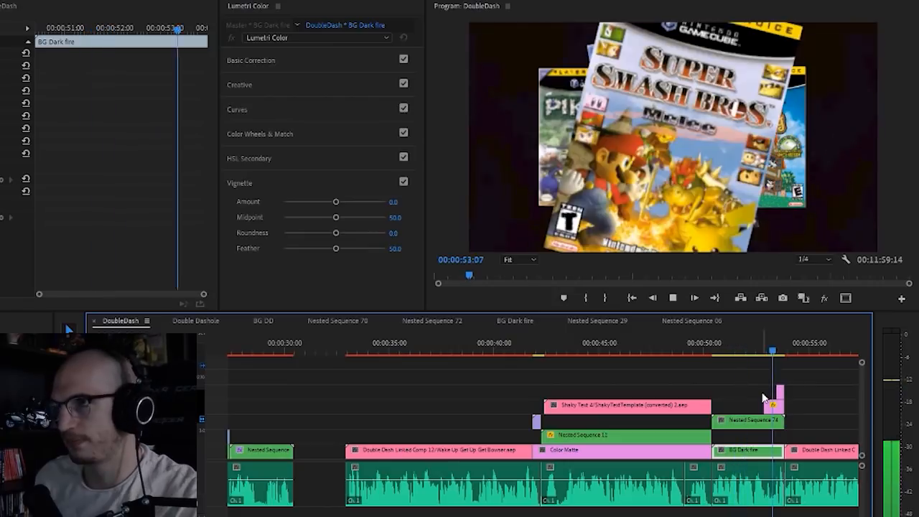
key("space")
left_click(765, 352)
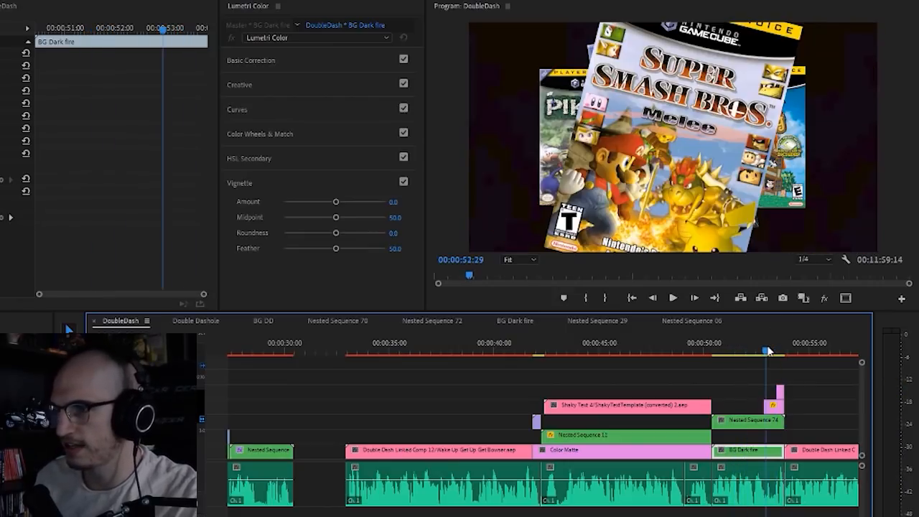
left_click(752, 352)
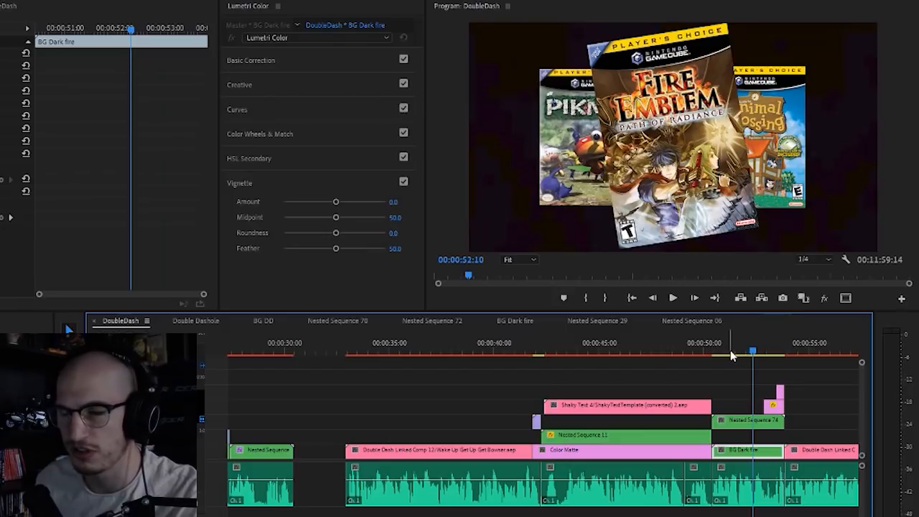
Move on through the DoubleDash sequence to the stacked Color Matte clips near 3:17 and scrub through their animation
left_click_drag(765, 359, 797, 352)
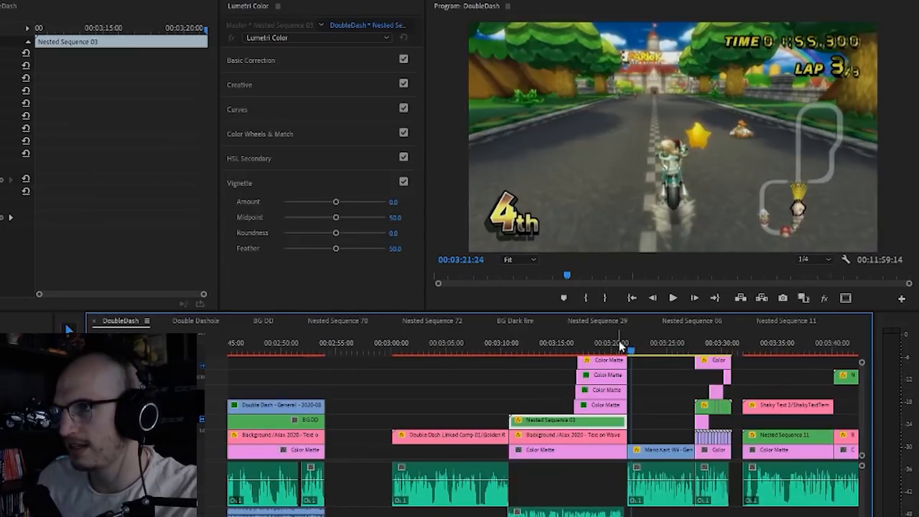
left_click_drag(624, 350, 587, 351)
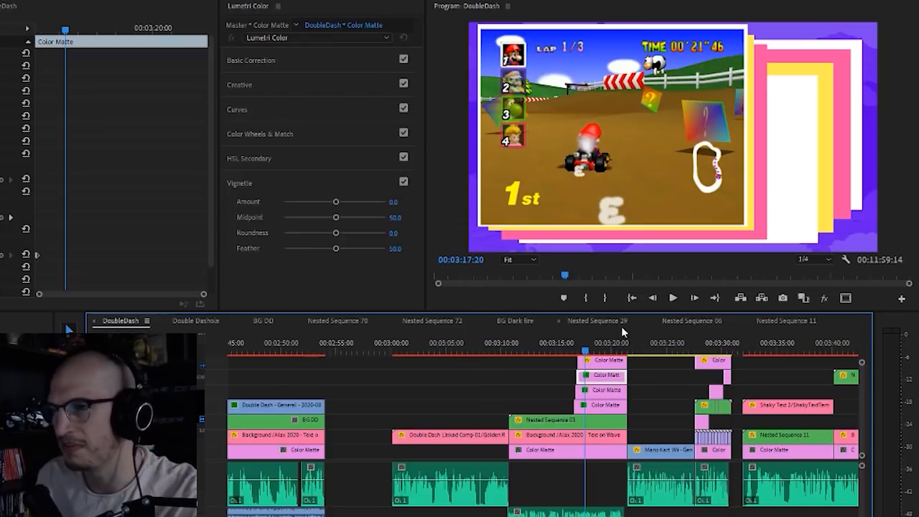
left_click(632, 350)
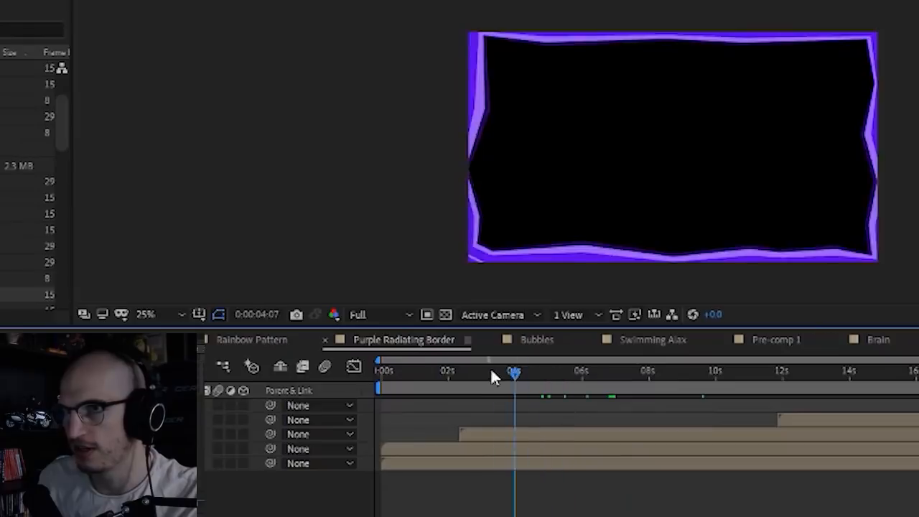
Switch to After Effects and examine the Purple Radiating Border composition and the mask keyframes in its nested Purple Waves composition
left_click_drag(378, 372, 442, 379)
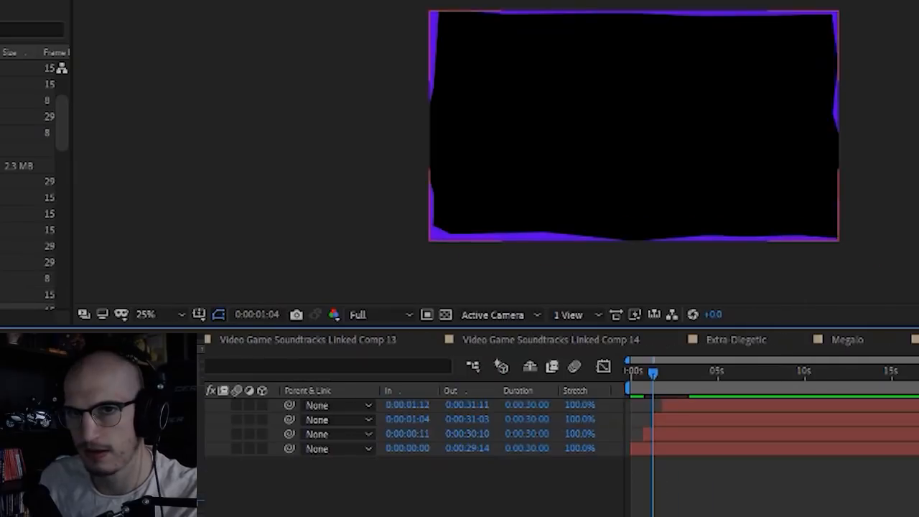
mouse_move(652, 371)
left_mouse_down()
mouse_move(617, 371)
mouse_move(683, 372)
mouse_move(641, 377)
left_mouse_up()
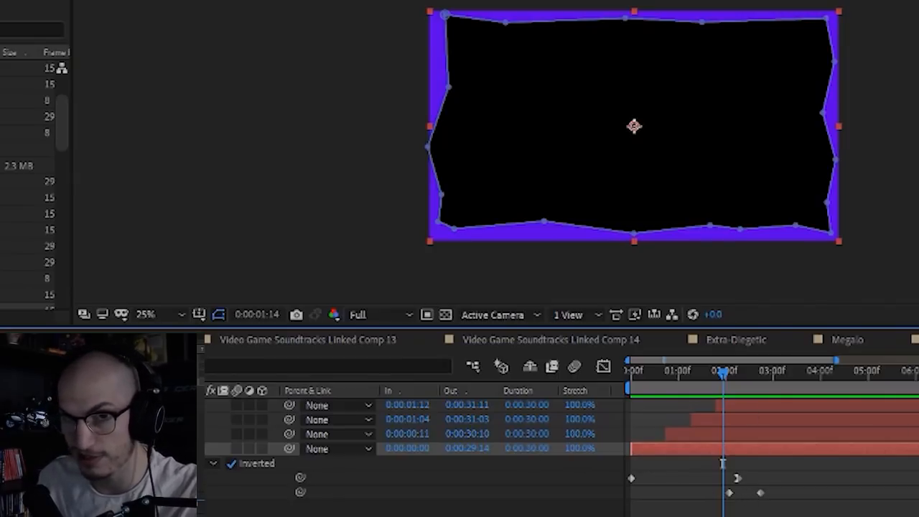
mouse_move(724, 371)
left_mouse_down()
mouse_move(727, 379)
mouse_move(628, 387)
mouse_move(701, 368)
mouse_move(917, 369)
mouse_move(715, 368)
left_mouse_up()
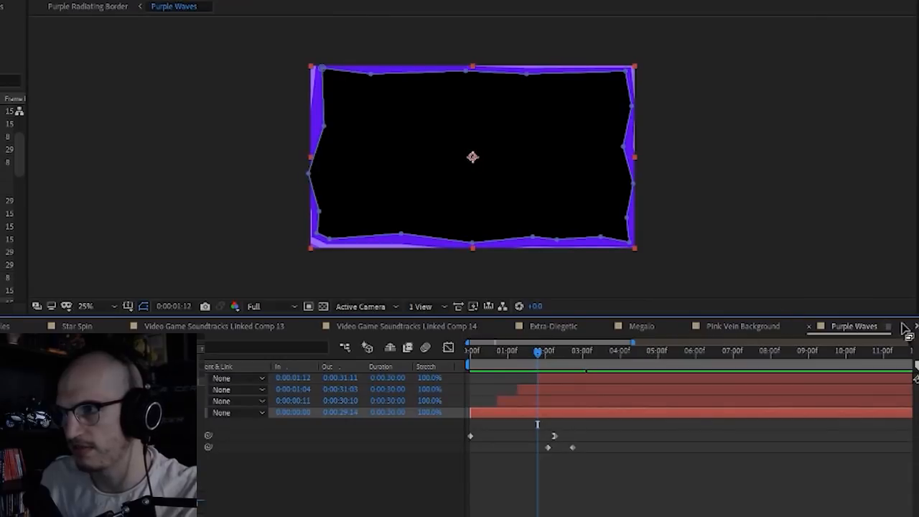
Return to the Purple Radiating Border composition, scrub its layers, and check the border clip near 4:16 in Premiere Pro's DoubleDash sequence
left_click(907, 334)
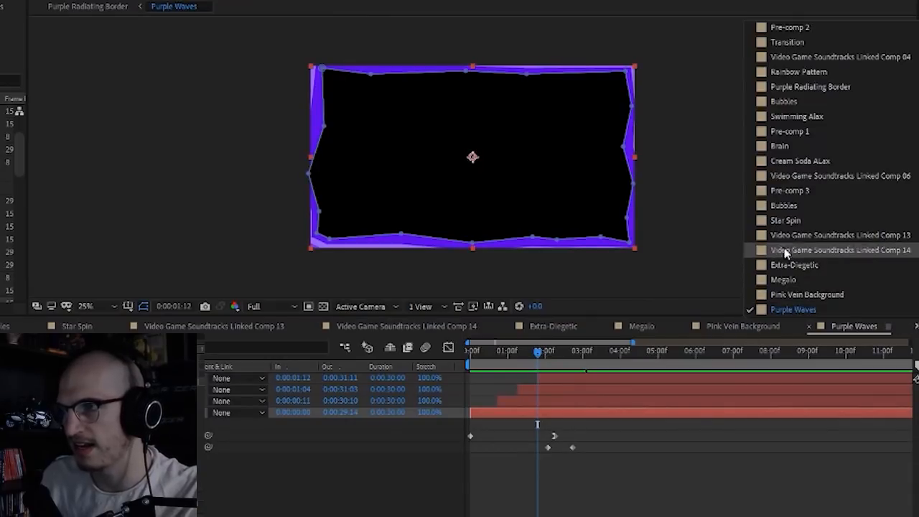
left_click(808, 88)
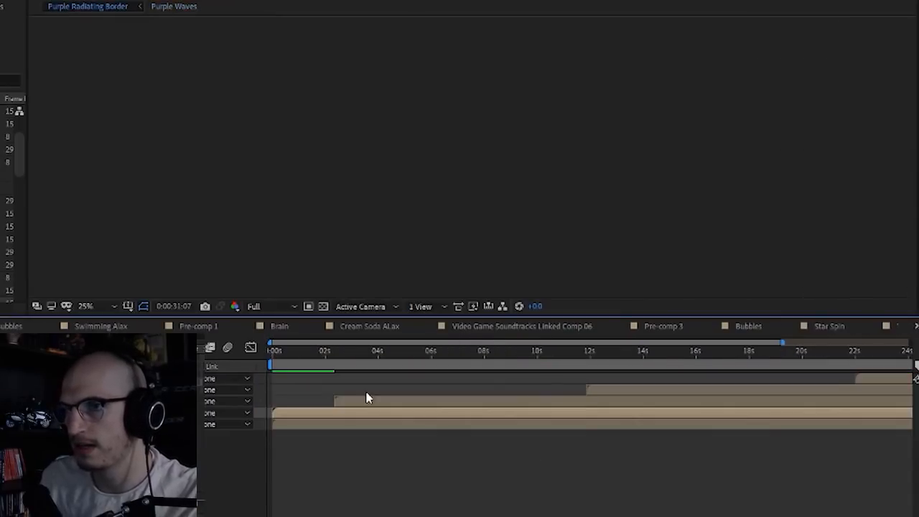
left_click_drag(284, 354, 747, 363)
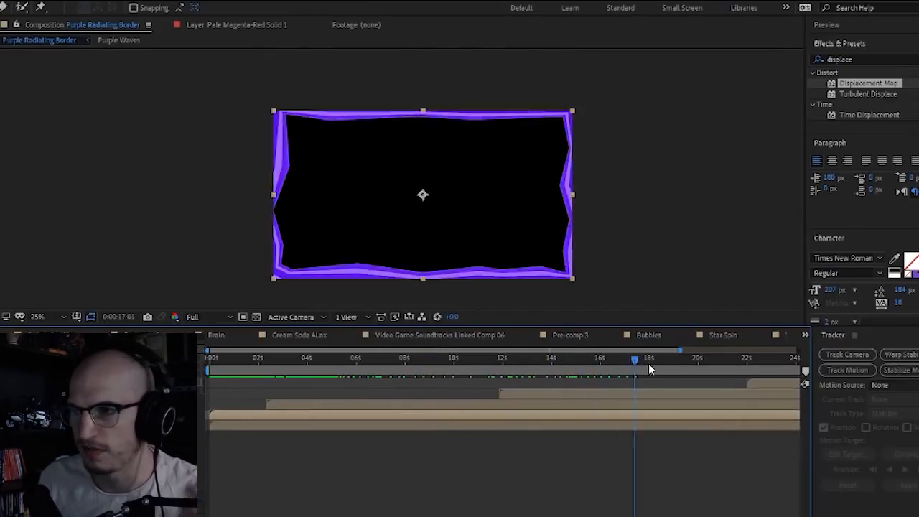
mouse_move(649, 368)
left_mouse_down()
mouse_move(735, 361)
mouse_move(632, 362)
left_mouse_up()
left_click_drag(567, 369, 528, 393)
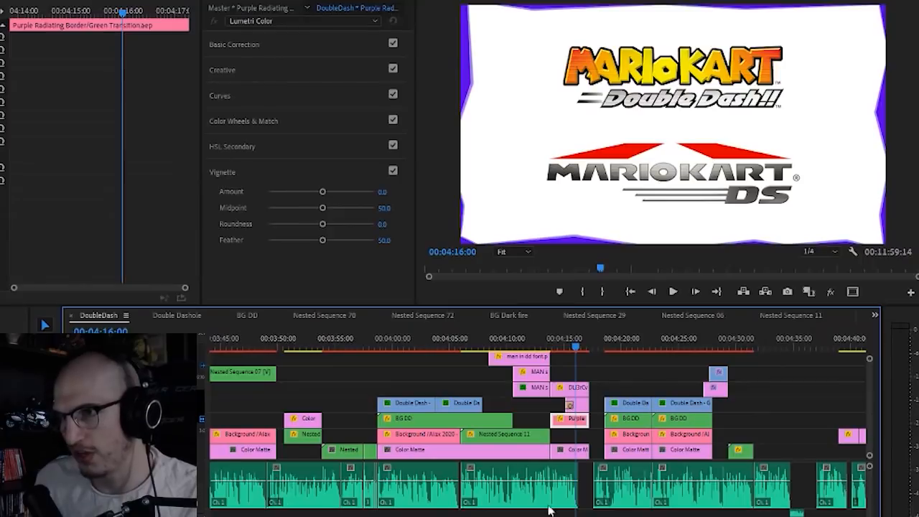
left_click_drag(586, 351, 594, 348)
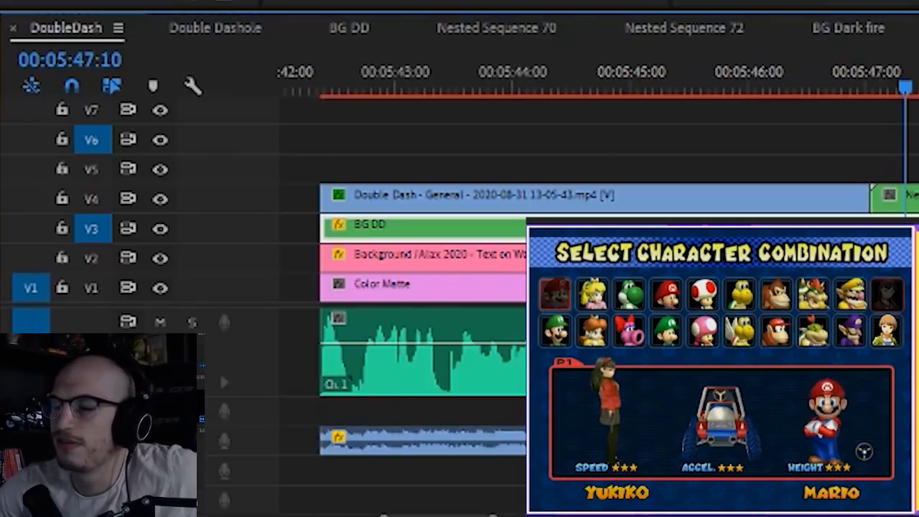
Save the project and, in the character selection nested sequence, toggle track V9's visibility, leaving it hidden
key("ctrl+s")
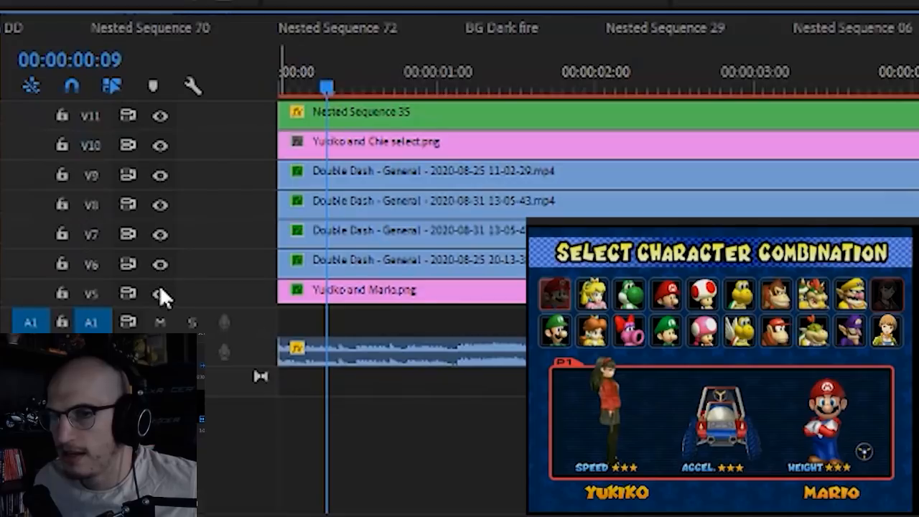
left_click(158, 176)
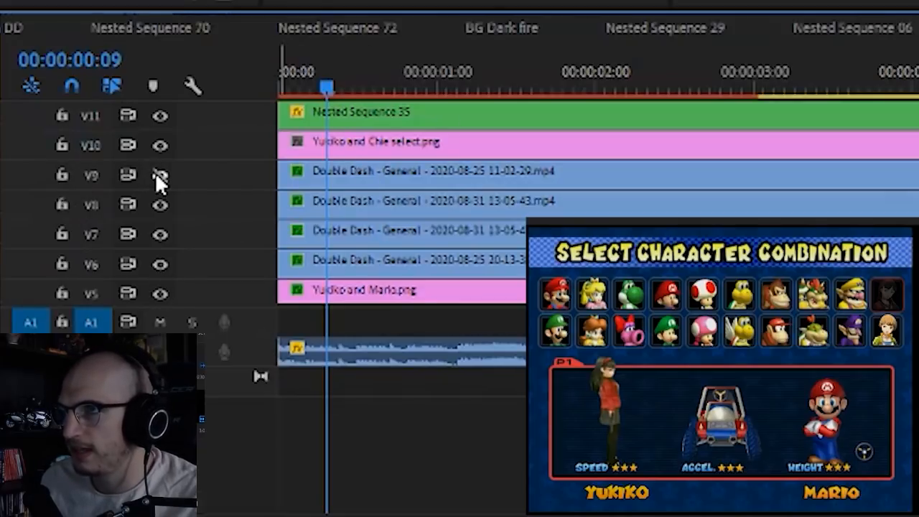
left_click(155, 175)
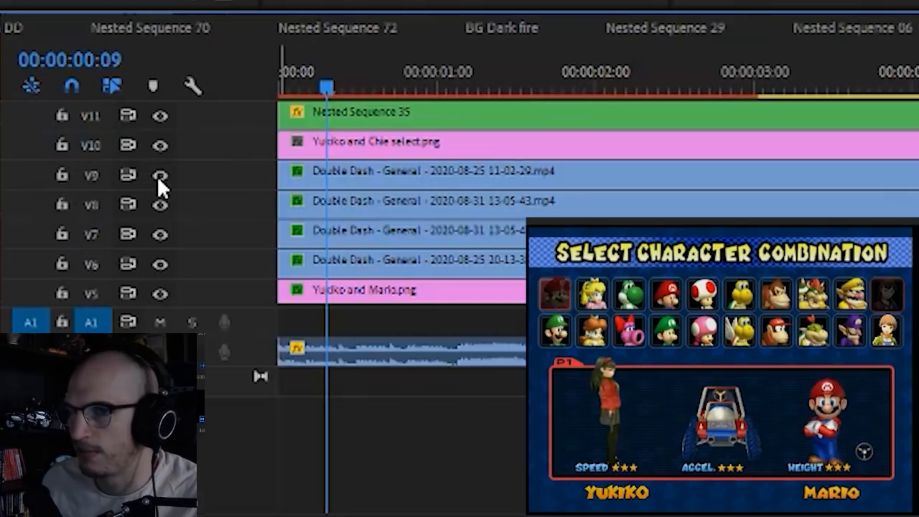
left_click(158, 176)
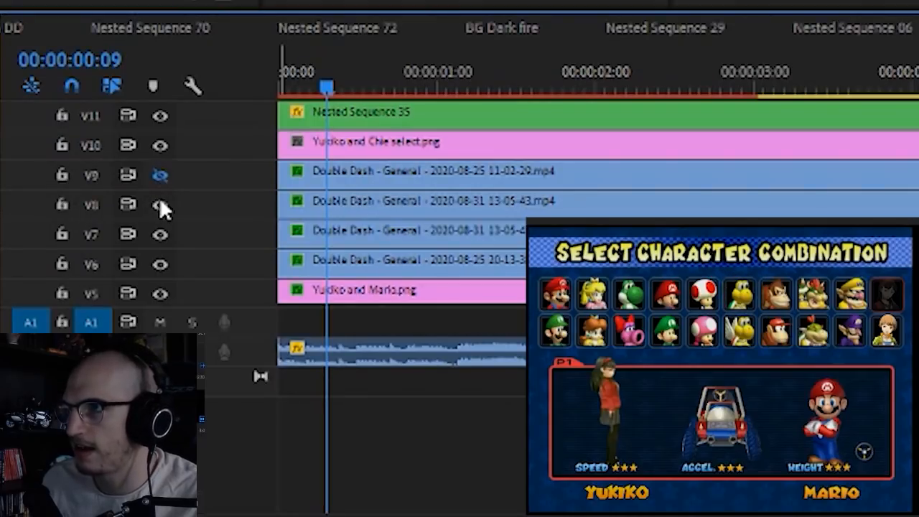
Toggle track V8's visibility repeatedly to compare the character grid with and without its clip, leaving the track shown
left_click(160, 200)
left_click(160, 200)
left_click(160, 200)
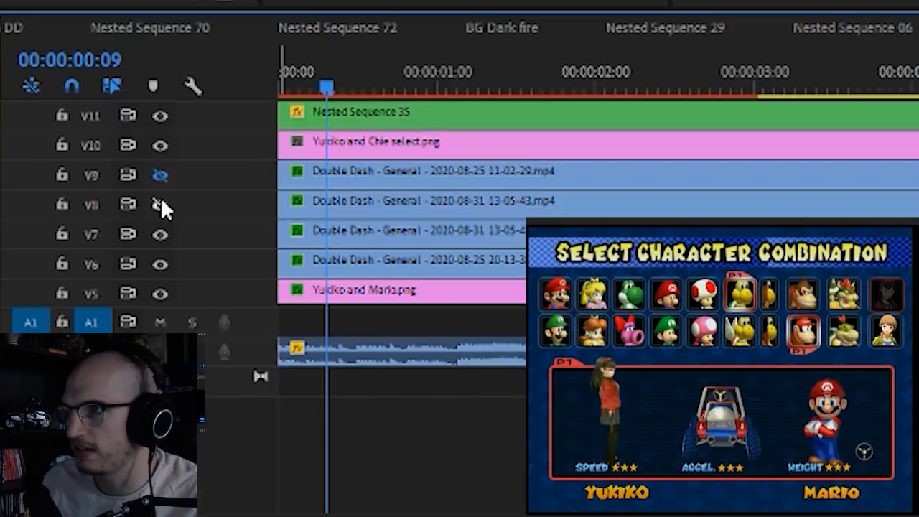
left_click(161, 201)
left_click(163, 201)
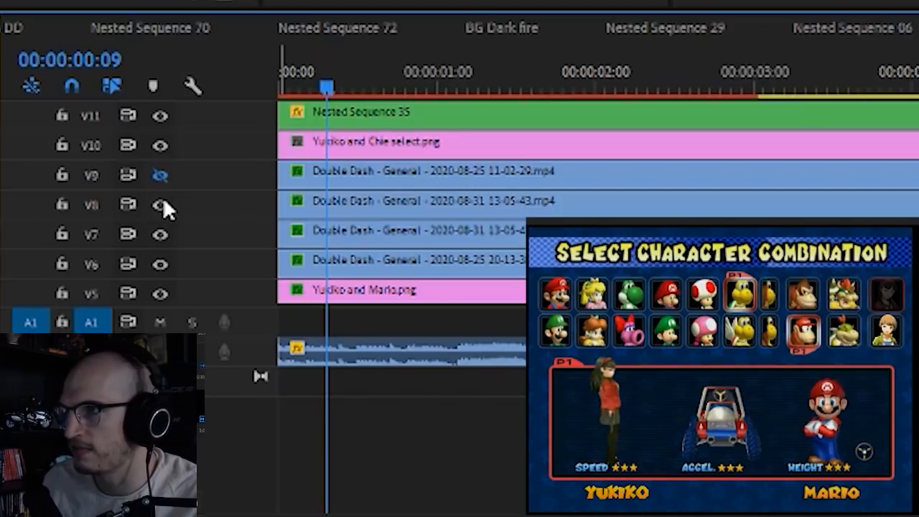
left_click(162, 201)
left_click(163, 201)
left_click(163, 203)
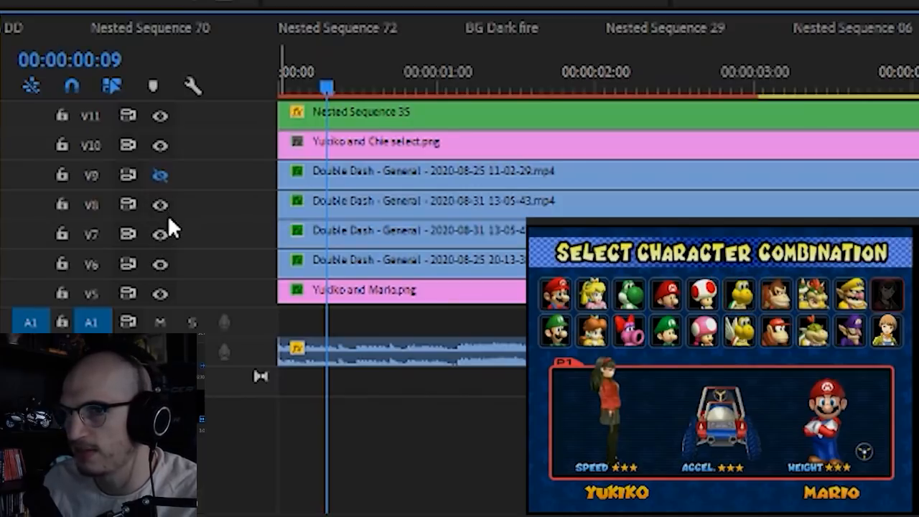
Toggle the visibility of tracks V8 and V7 to compare the character selection screen with and without their clips, leaving both hidden
left_click(159, 205)
left_click(159, 205)
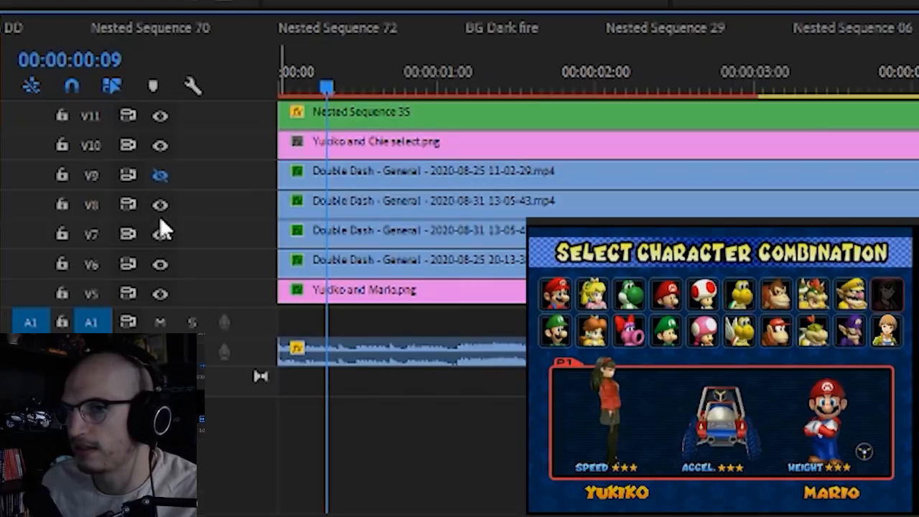
left_click(160, 234)
left_click(160, 234)
left_click(160, 234)
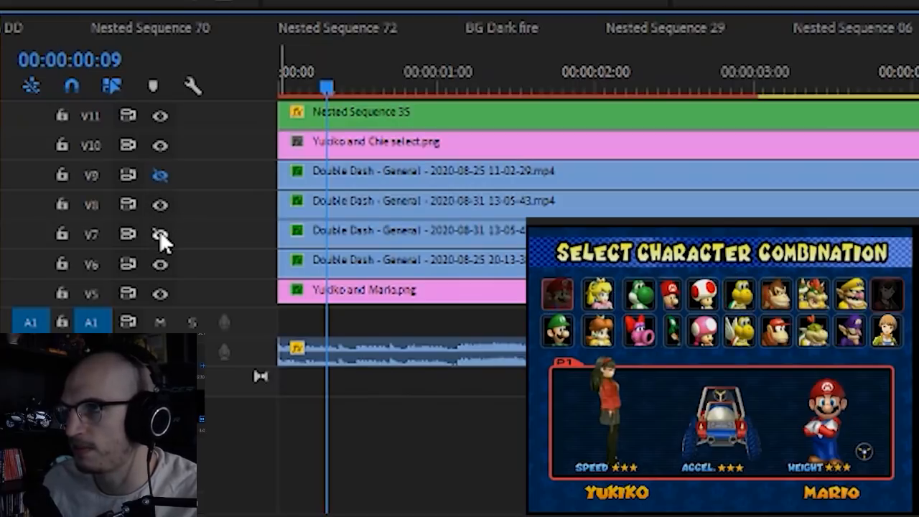
left_click(160, 235)
left_click(160, 235)
left_click(160, 234)
Toggle track V6's visibility repeatedly to compare the kart area with and without its clip, leaving the track shown
left_click(160, 264)
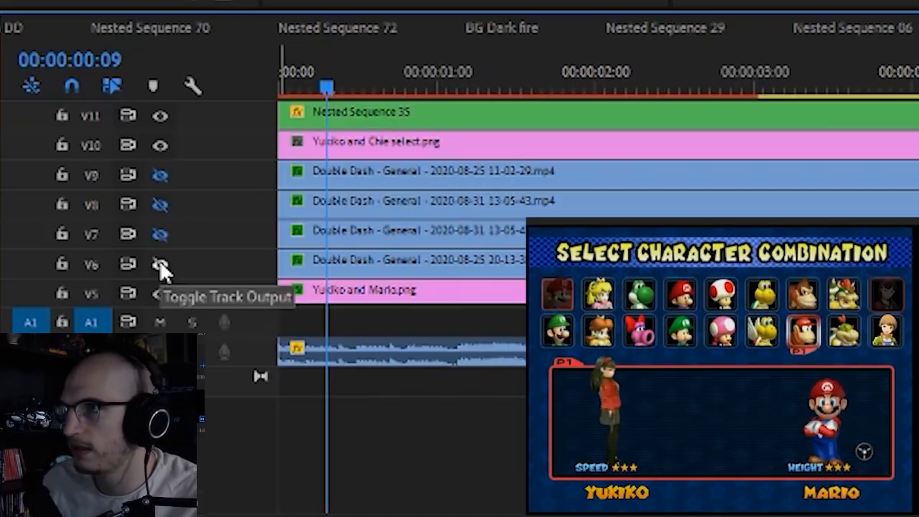
left_click(161, 264)
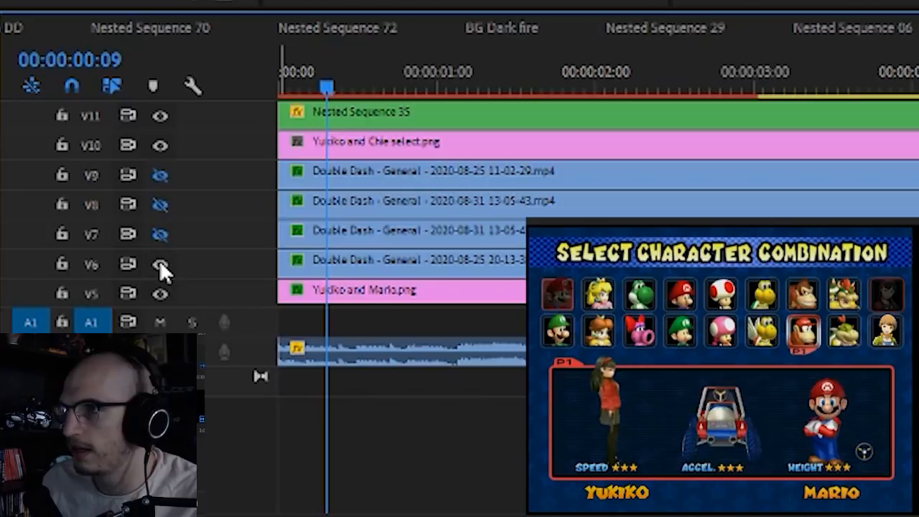
left_click(160, 264)
left_click(160, 264)
left_click(159, 262)
left_click(159, 262)
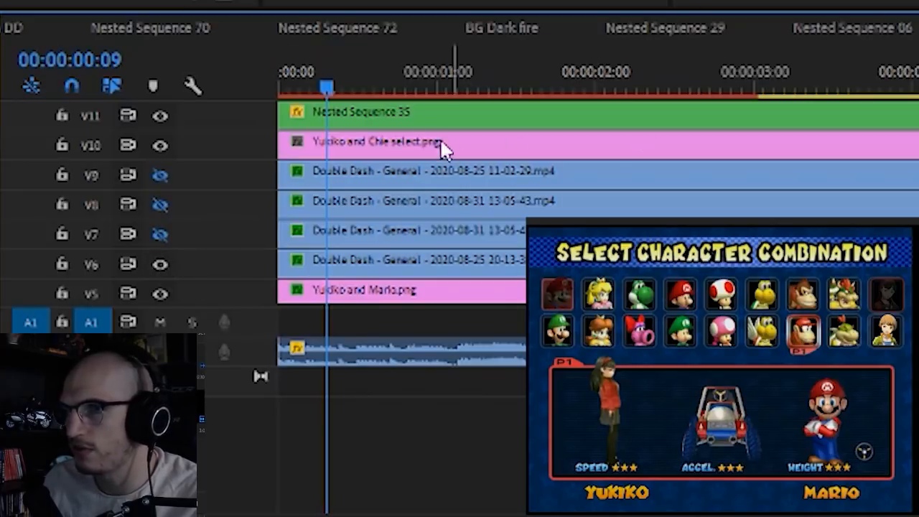
Scrub the nested sequence to about 00:00:01:01, and preview the character selection animation by playing it from the start
left_click_drag(327, 89, 447, 97)
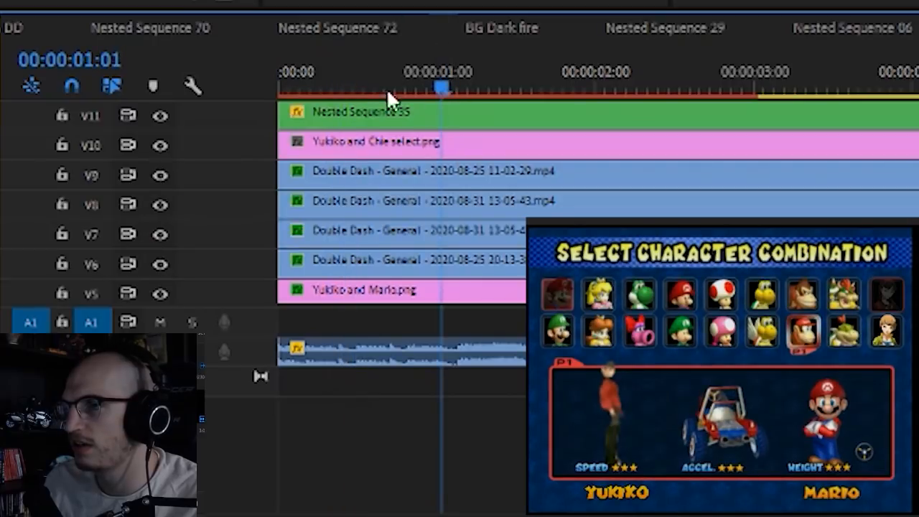
key("Home")
key("space")
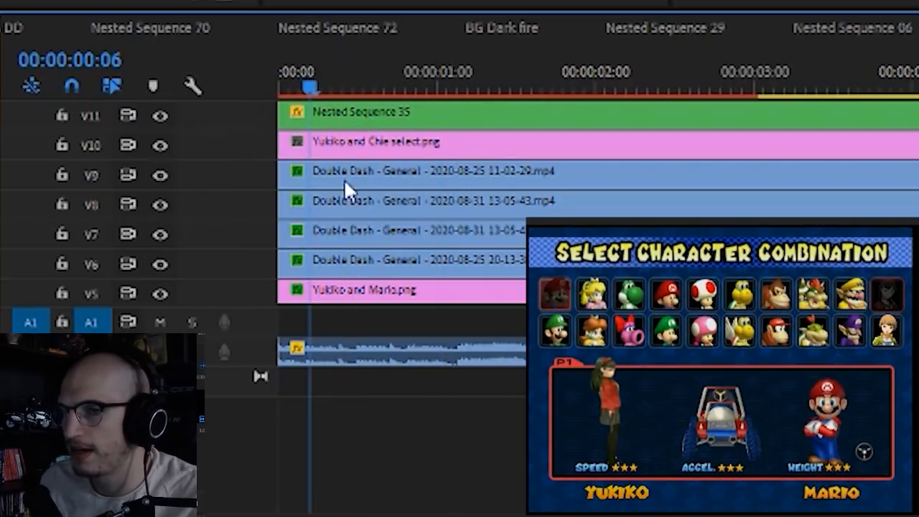
left_click(677, 71)
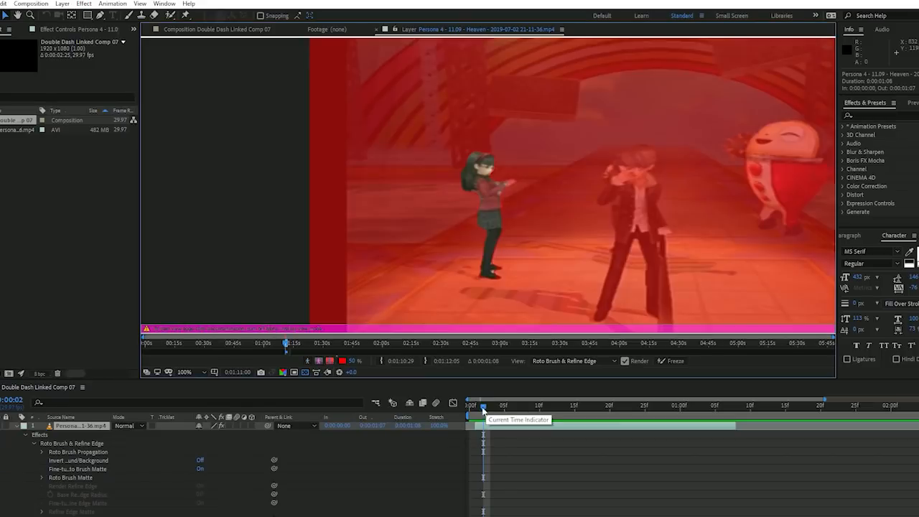
key("space")
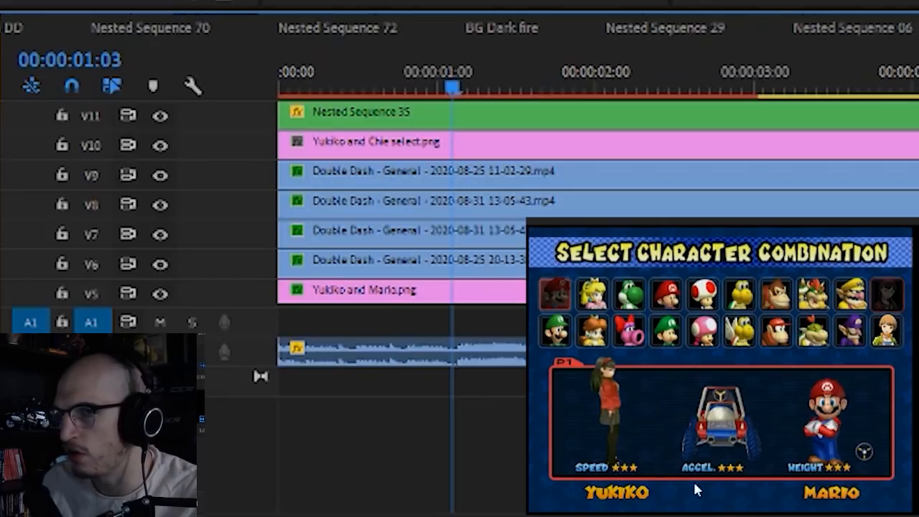
Toggle the visibility of tracks V11 and V10 to check Nested Sequence 35 and the Yukiko and Chie select.png clip, leaving both shown
left_click(159, 116)
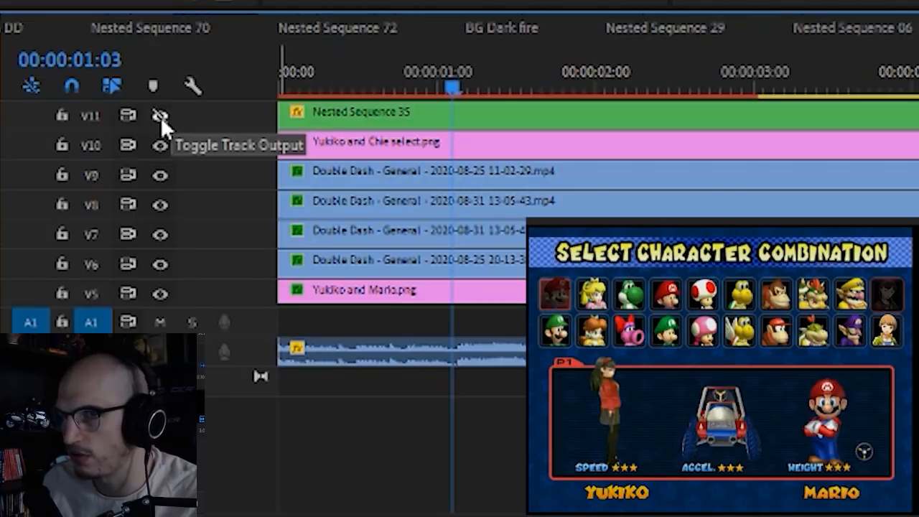
left_click(159, 117)
scroll(190, 164, "up", 1)
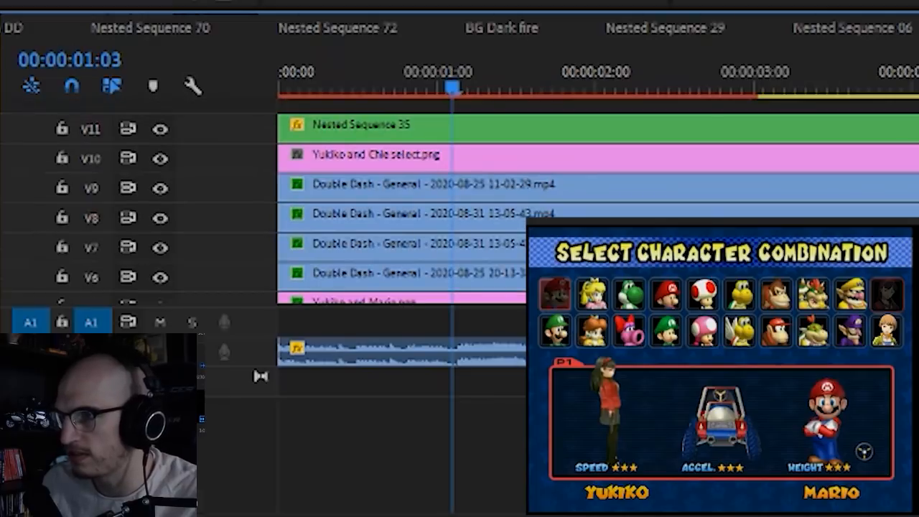
left_click(448, 172)
left_click(445, 158)
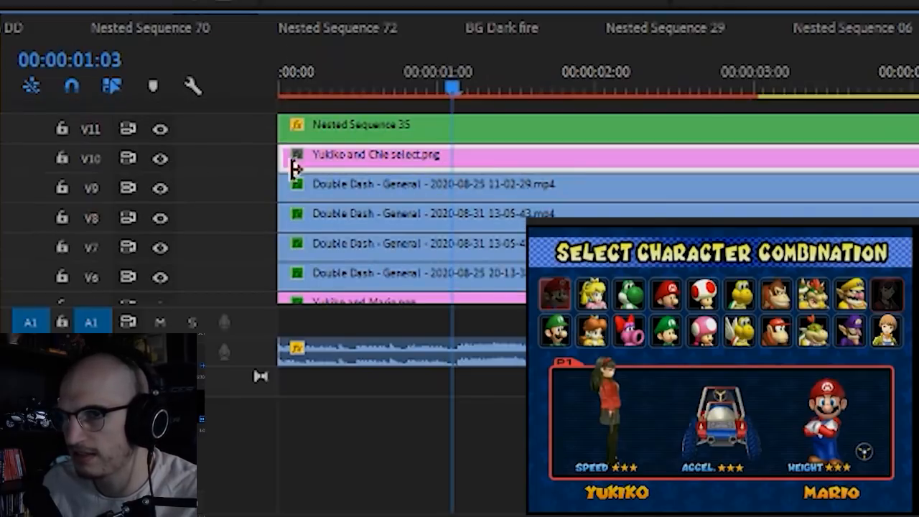
left_click(160, 157)
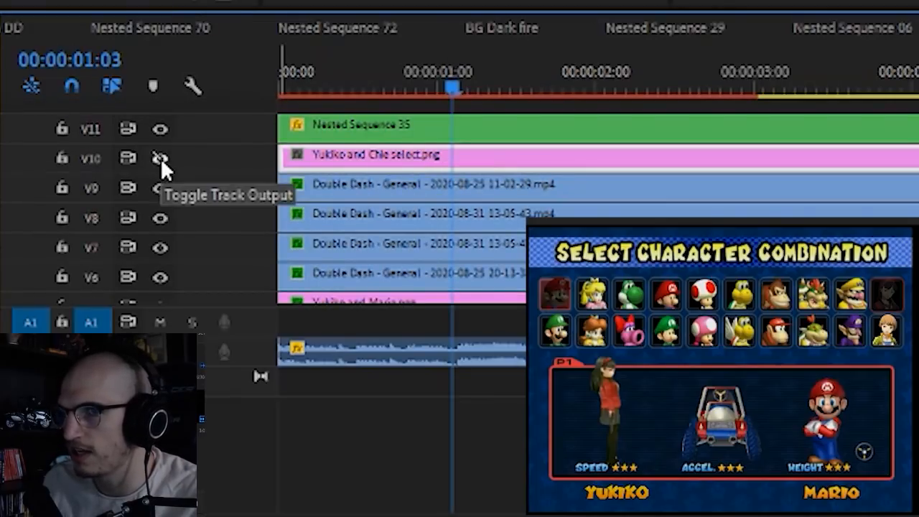
left_click(160, 157)
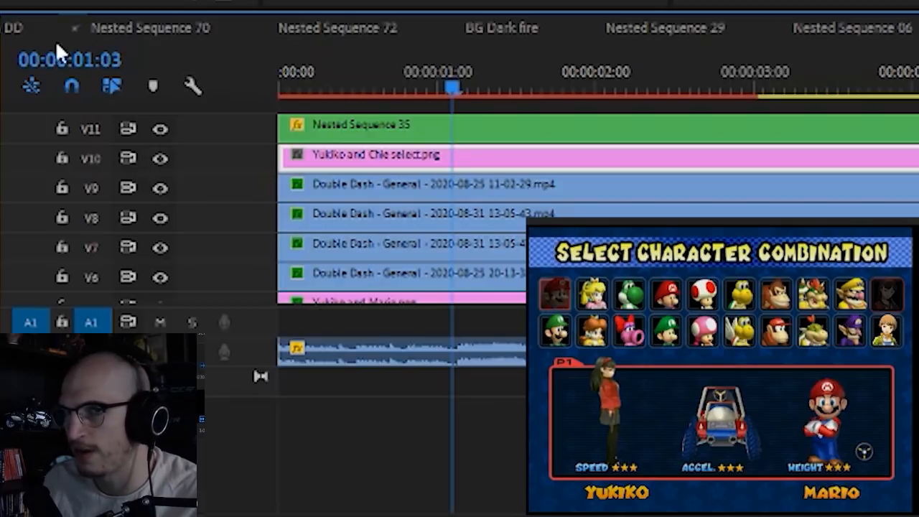
Close the extra nested sequences, including Nested Sequence 29, and return to the DoubleDash sequence
left_click(779, 28)
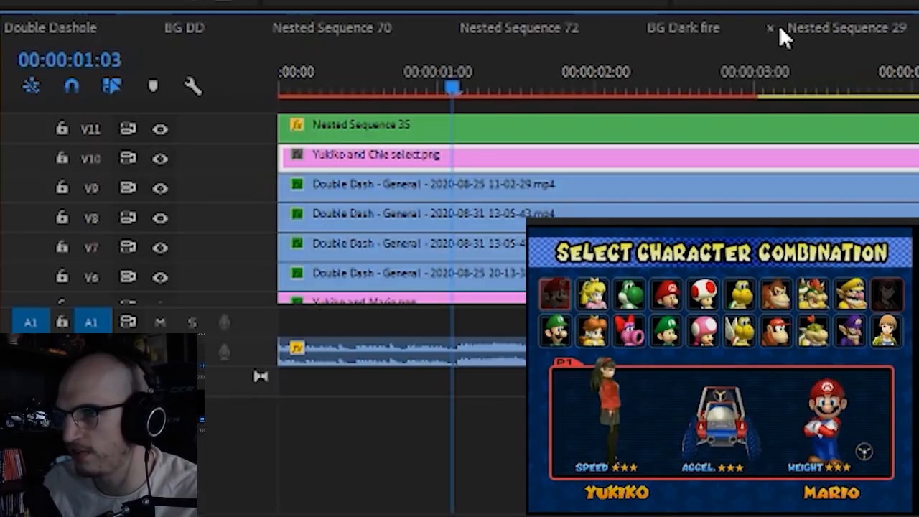
left_click(771, 28)
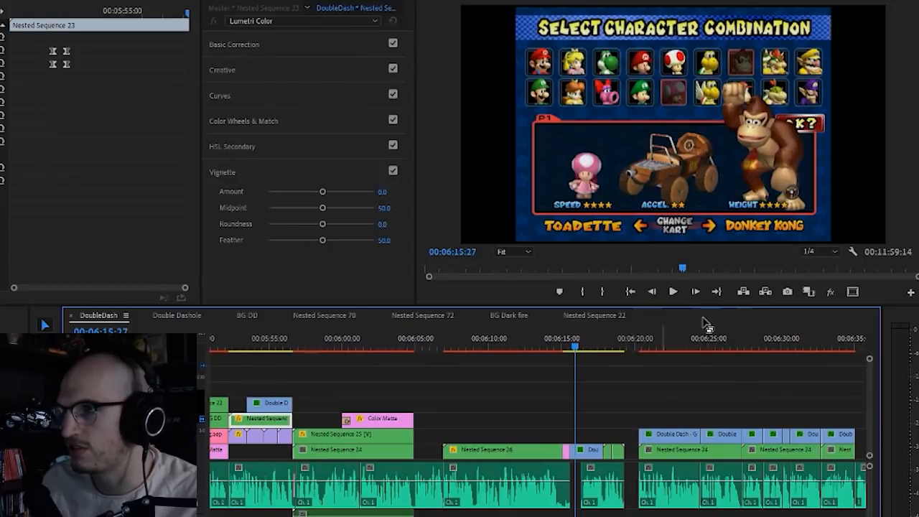
Skim the DoubleDash sequence through about 6:23, 6:48 and 10:04, stopping at 00:10:30:25
left_click(693, 345)
scroll(488, 345, "down", 6)
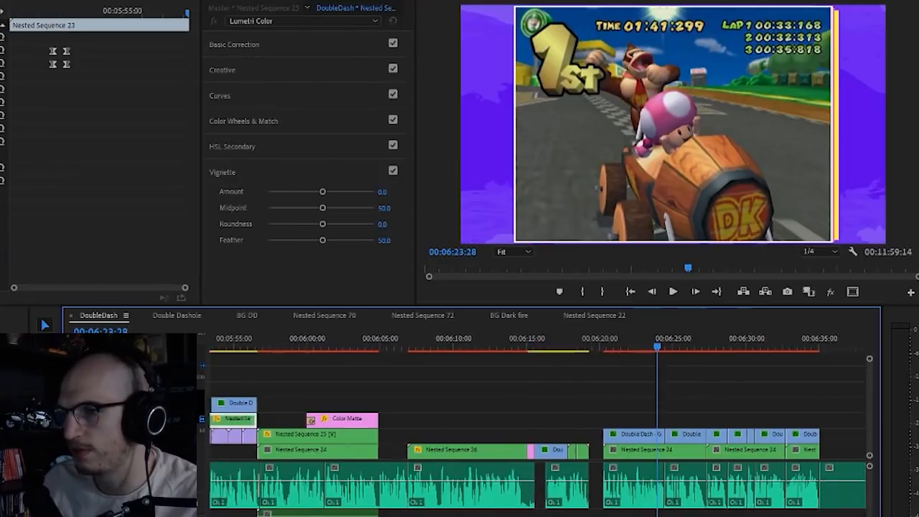
left_click(623, 349)
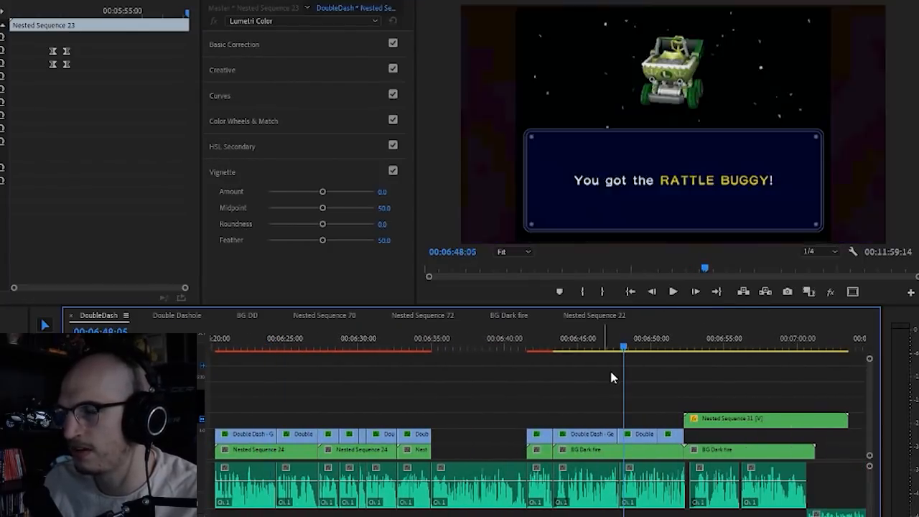
scroll(538, 424, "down", 5)
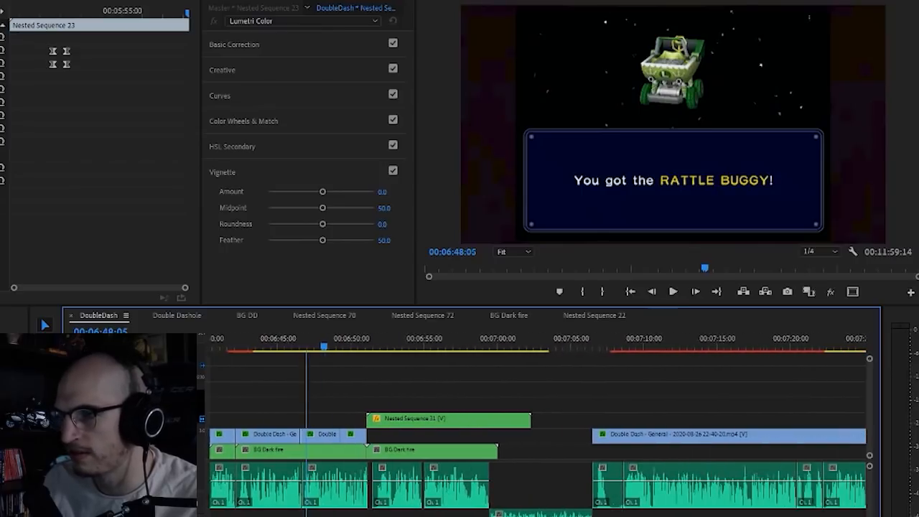
left_click(652, 347)
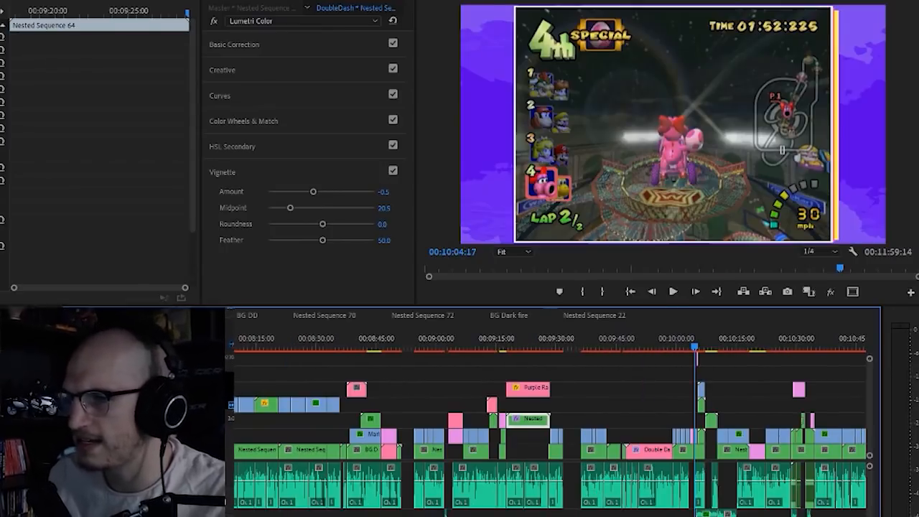
left_click_drag(653, 515, 663, 515)
left_click(611, 343)
left_click(659, 345)
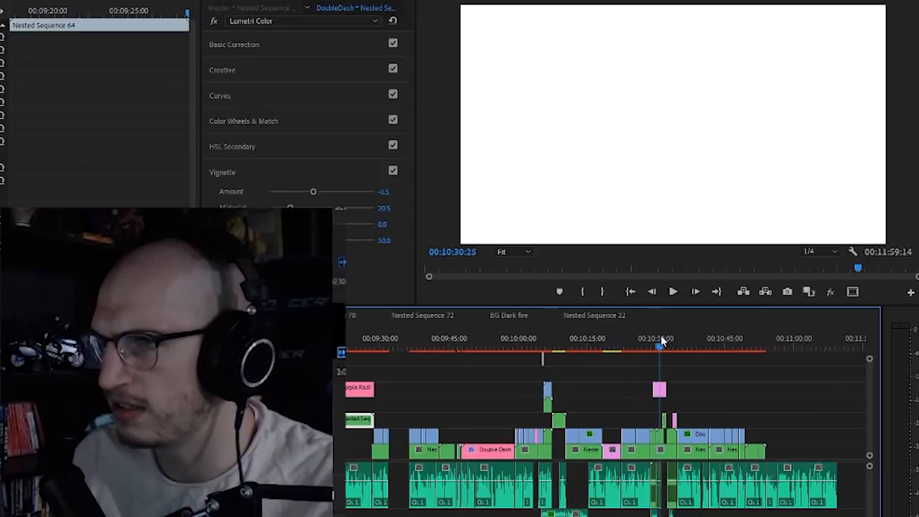